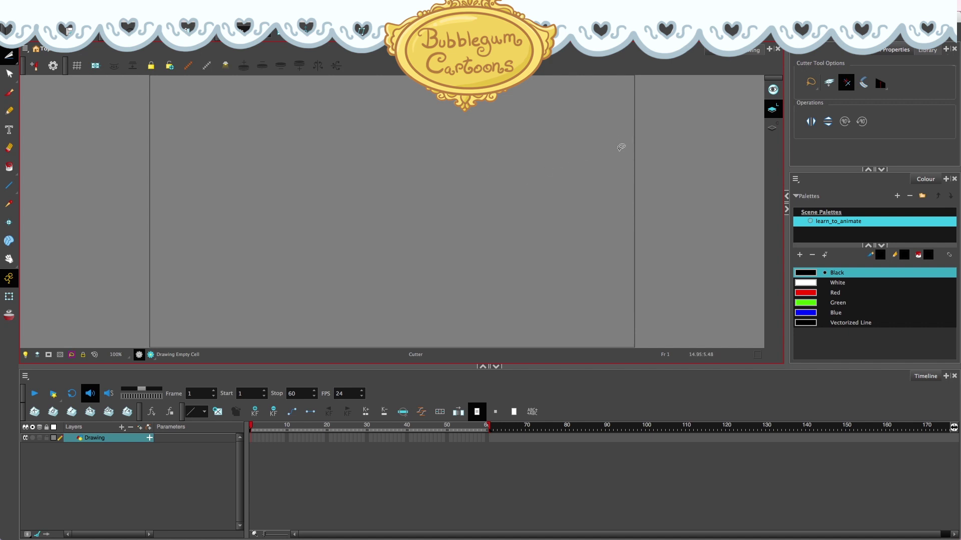
scroll(621, 147, down, 3)
mouse_move(643, 134)
mouse_down()
mouse_move(645, 94)
mouse_move(627, 79)
mouse_move(235, 89)
mouse_move(214, 209)
mouse_move(249, 319)
mouse_move(625, 312)
mouse_move(647, 97)
mouse_move(655, 118)
mouse_up()
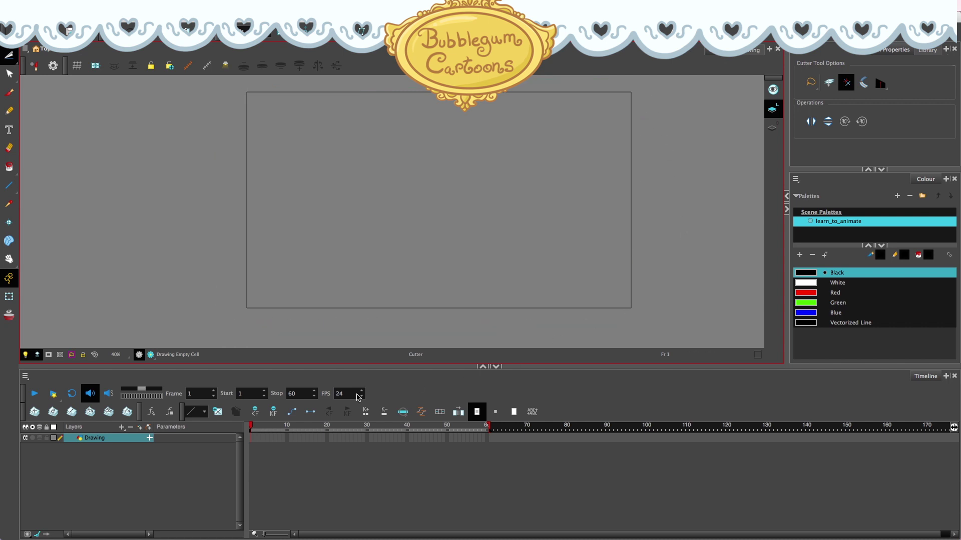
drag(252, 438, 288, 444)
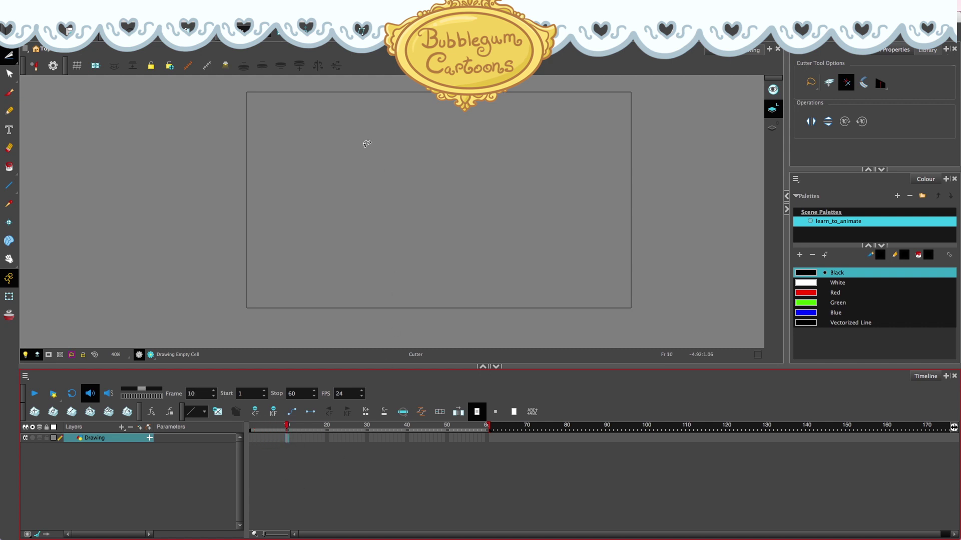
Set the scene's frame rate to 15 frames per second in the scene settings
click(242, 27)
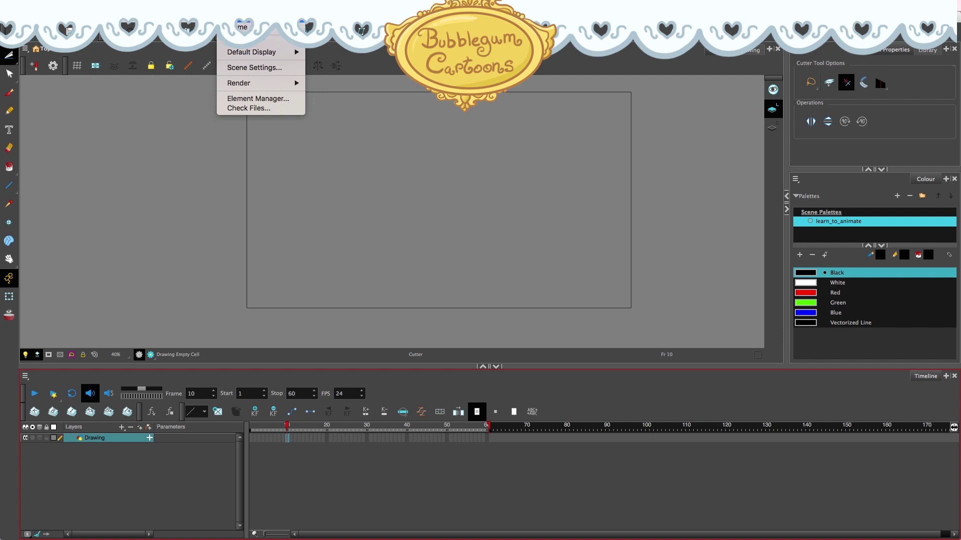
click(254, 67)
drag(520, 141, 473, 111)
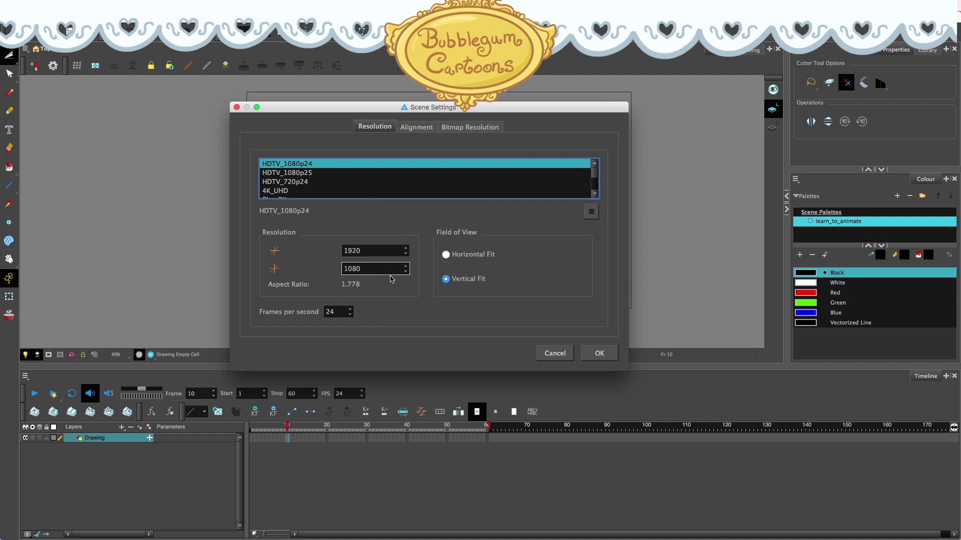
click(337, 311)
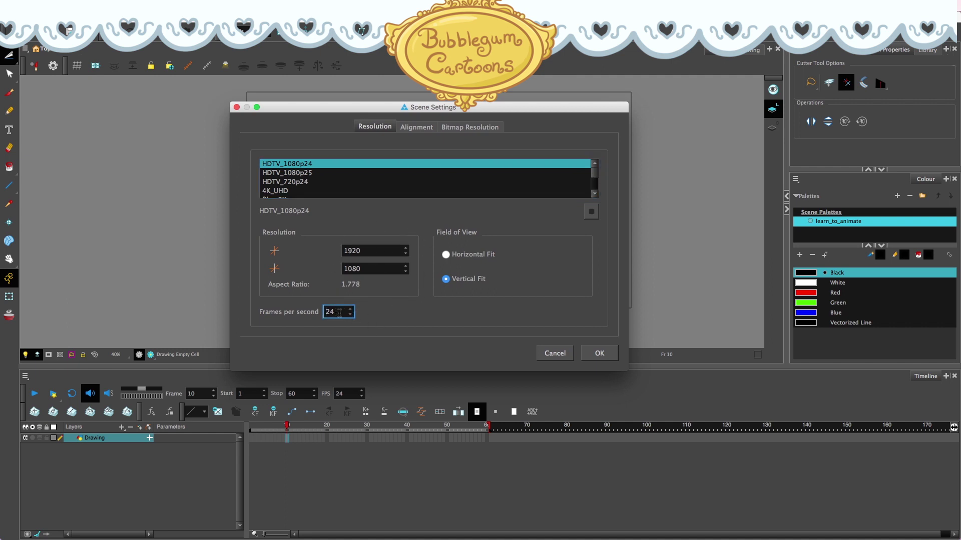
click(350, 314)
click(593, 354)
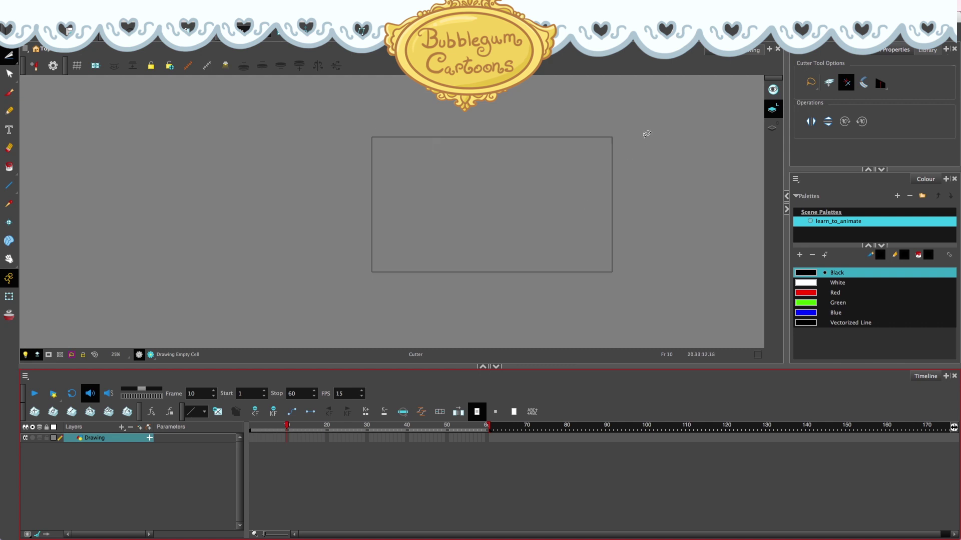
Choose the Brush tool and set its maximum size to 10.8
key(1)
key(1)
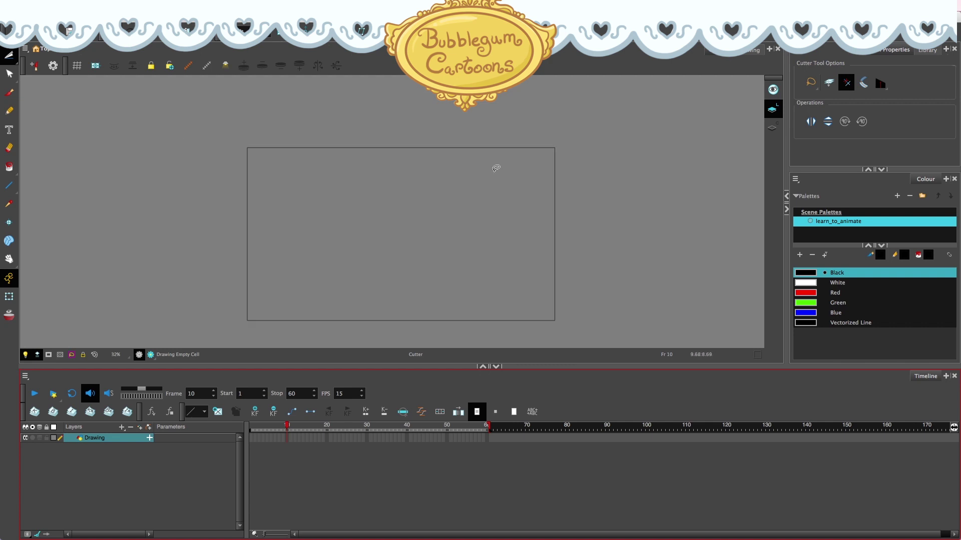
scroll(508, 269, up, 1)
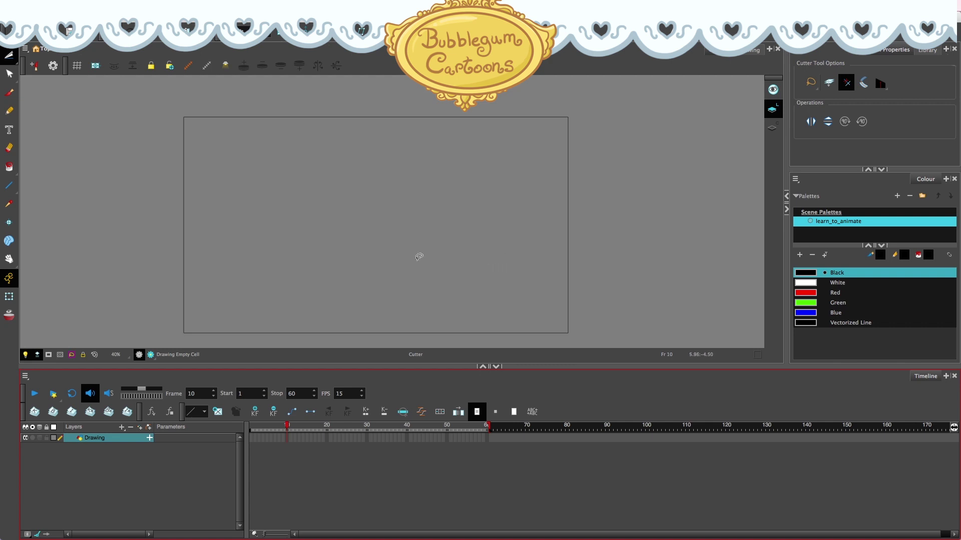
click(11, 94)
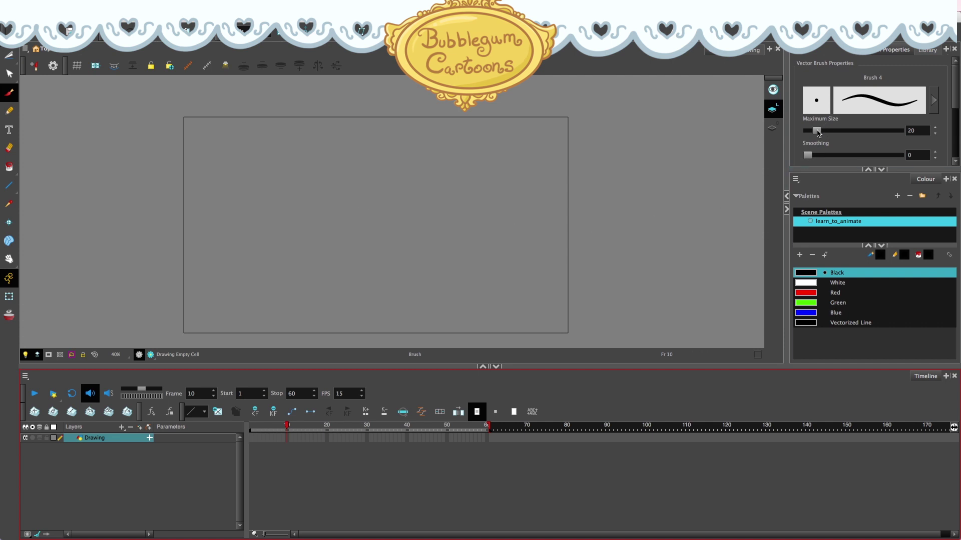
drag(816, 131, 812, 133)
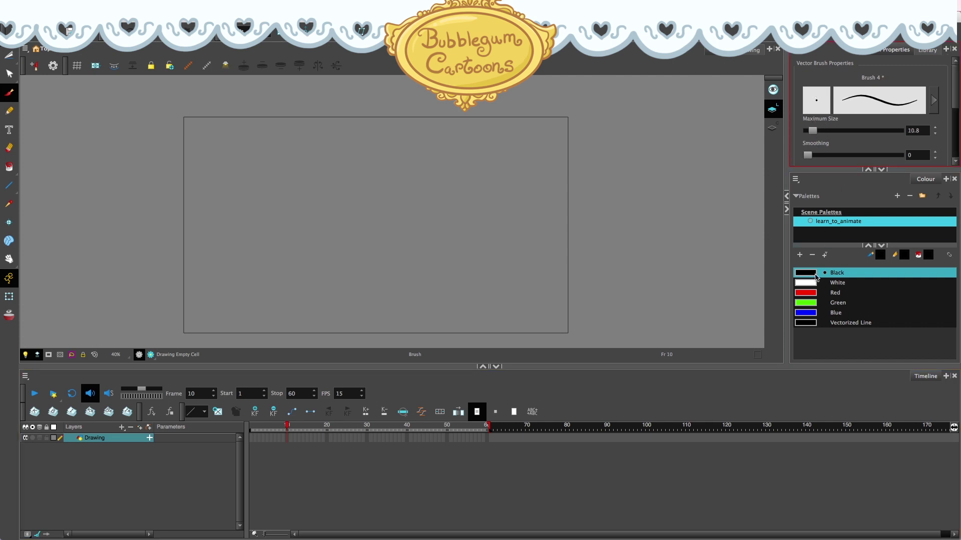
Go to frame 1 and add a light purple swatch to the learn_to_animate palette
click(826, 351)
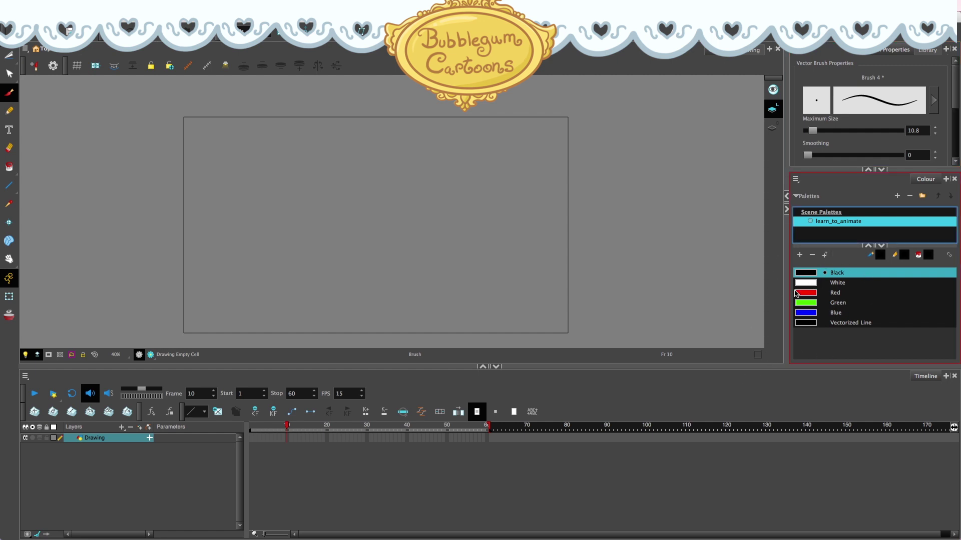
click(251, 438)
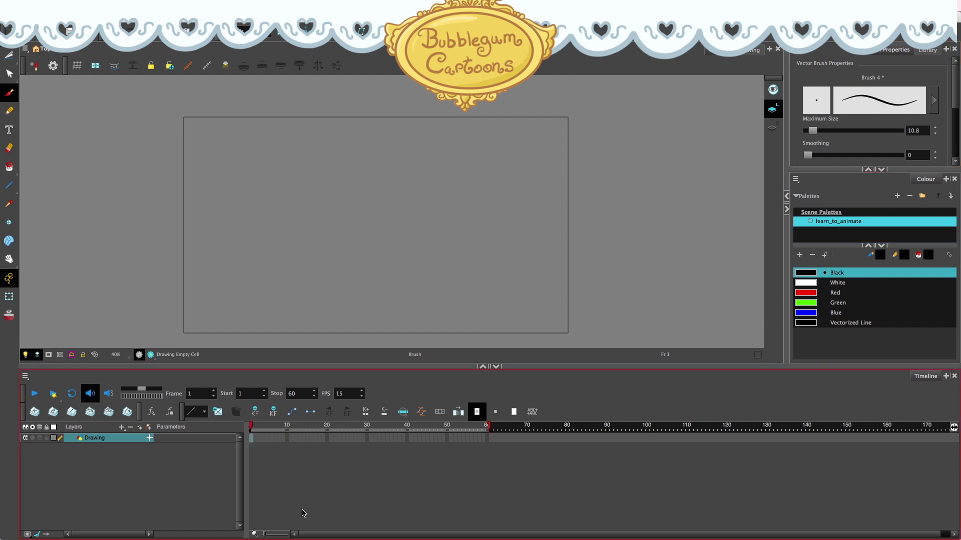
click(799, 254)
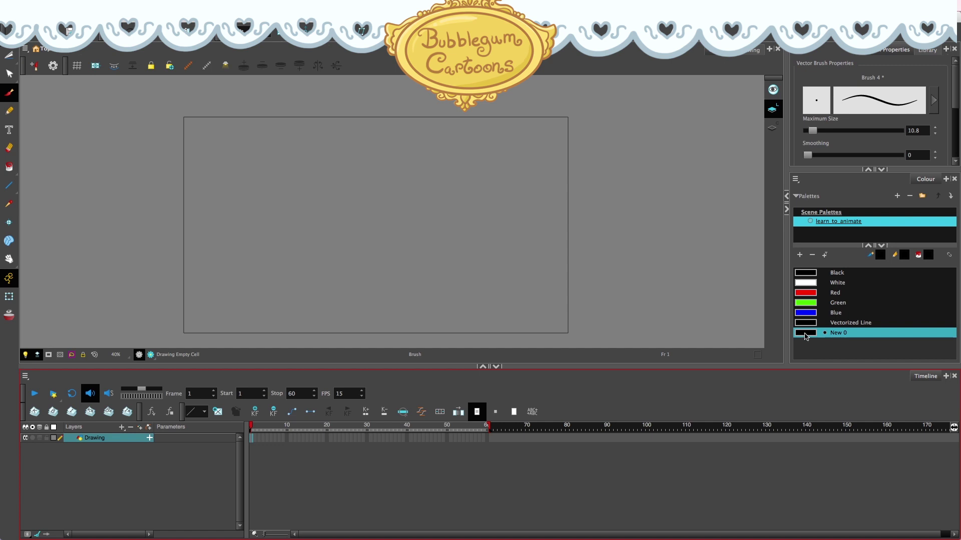
double_click(805, 335)
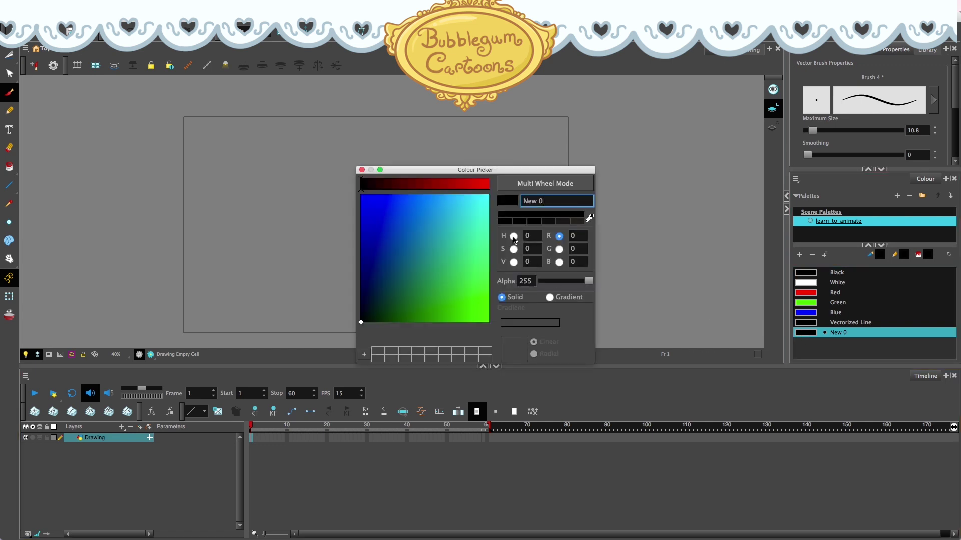
click(457, 185)
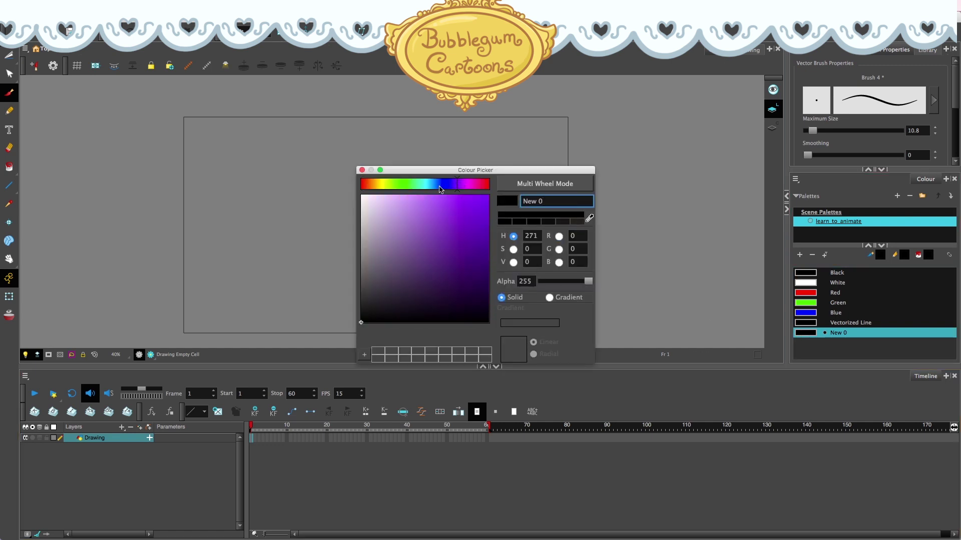
click(384, 214)
click(362, 170)
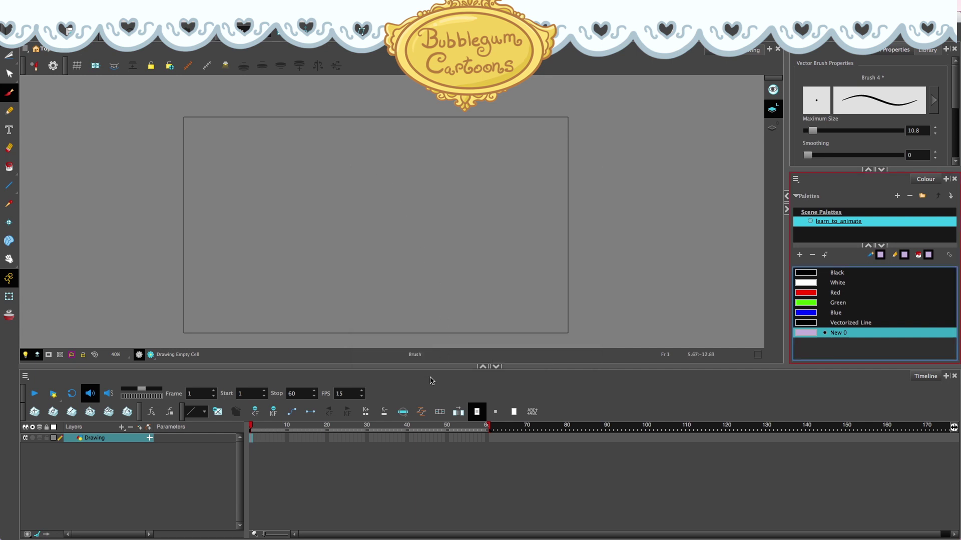
Brush a light purple rounded outline around the camera frame on frame 1 and fill it, including the gaps along its lower edge
mouse_move(167, 107)
mouse_down()
mouse_move(165, 339)
mouse_move(281, 345)
mouse_move(575, 333)
mouse_move(425, 334)
mouse_move(541, 339)
mouse_move(595, 324)
mouse_move(596, 183)
mouse_move(583, 95)
mouse_move(263, 94)
mouse_move(159, 111)
mouse_up()
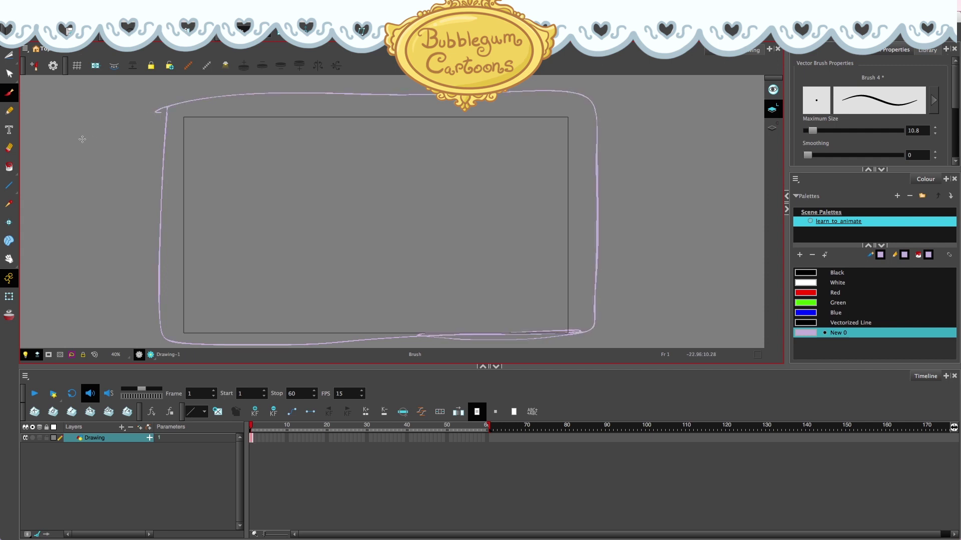
key(alt+i)
click(505, 320)
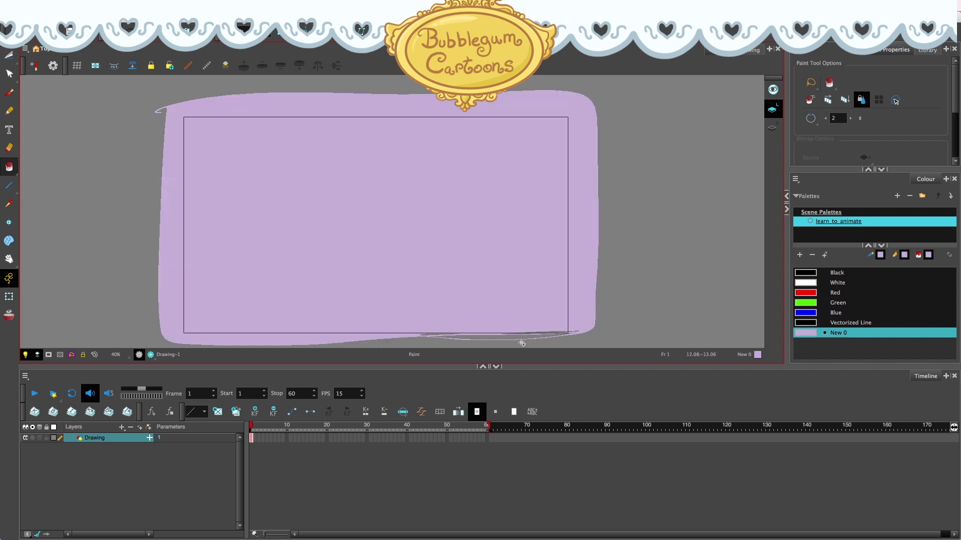
mouse_move(561, 309)
mouse_down()
mouse_move(567, 359)
mouse_move(571, 352)
mouse_up()
drag(430, 311, 465, 355)
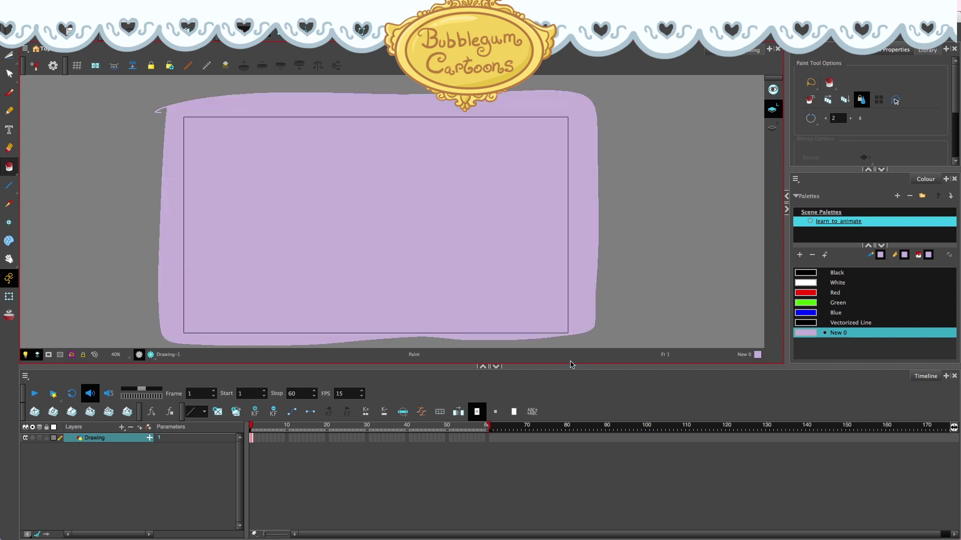
Preview the purple background with the area outside the camera frame masked, and return to the unmasked view
click(49, 355)
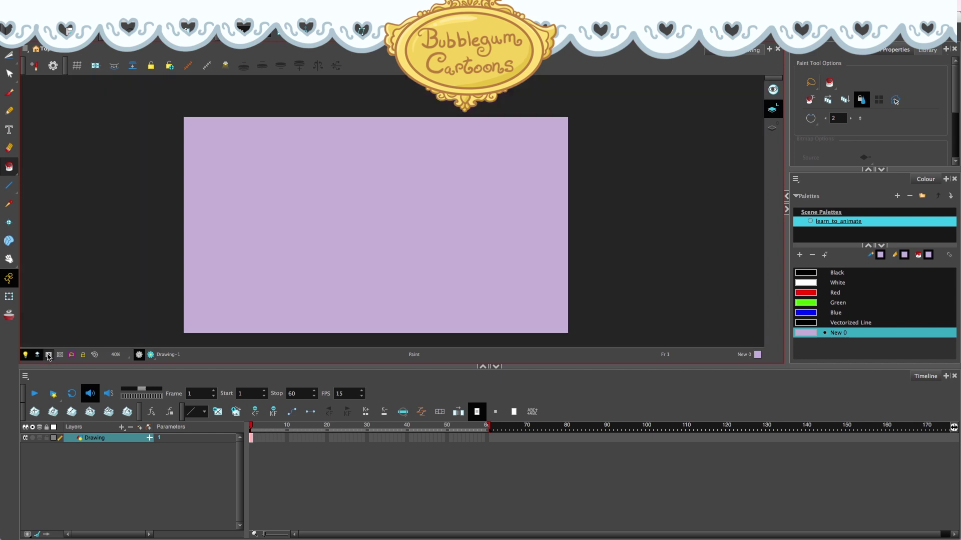
click(48, 355)
click(49, 355)
click(48, 355)
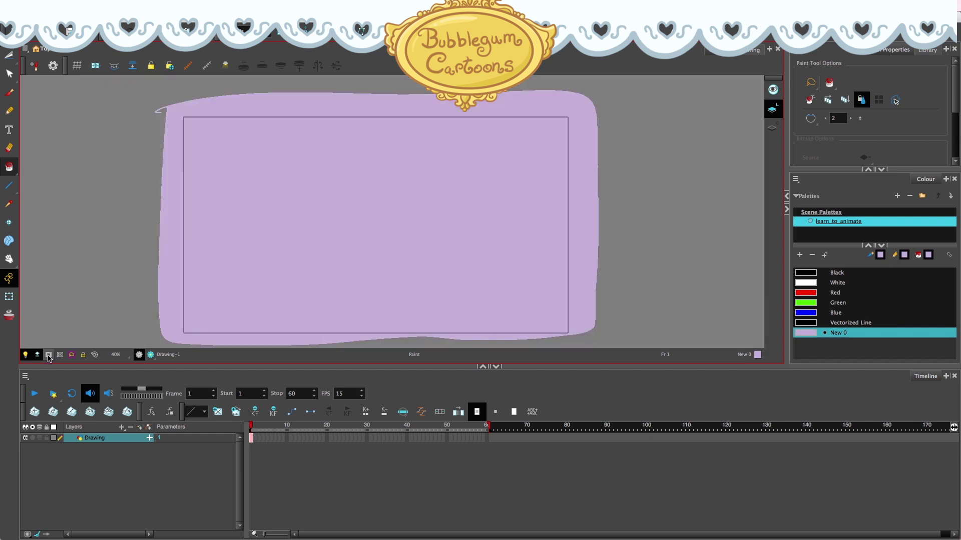
Extend the exposure of the background drawing to frame 60 and return to frame 1
click(487, 440)
right_click(488, 440)
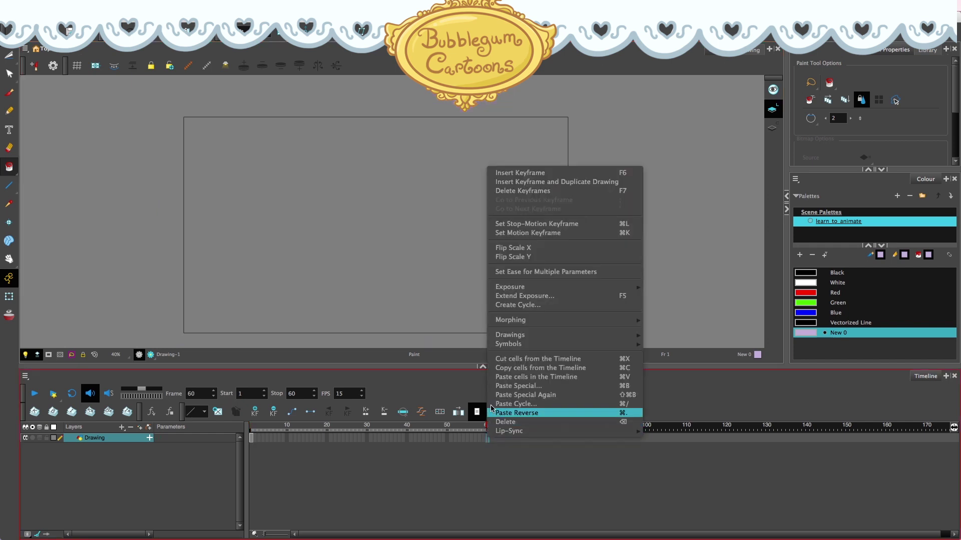
click(523, 300)
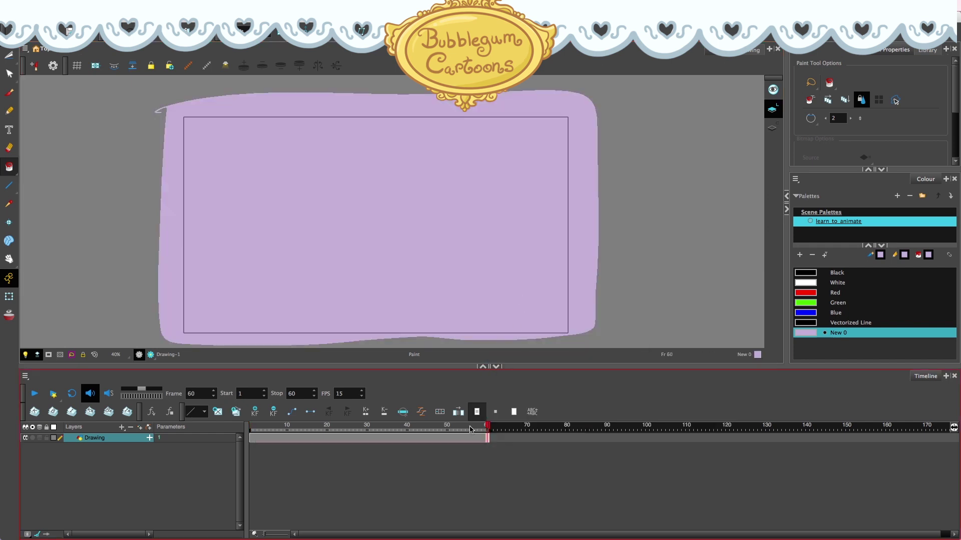
mouse_move(465, 427)
mouse_down()
mouse_move(253, 425)
mouse_move(478, 425)
mouse_move(250, 428)
mouse_up()
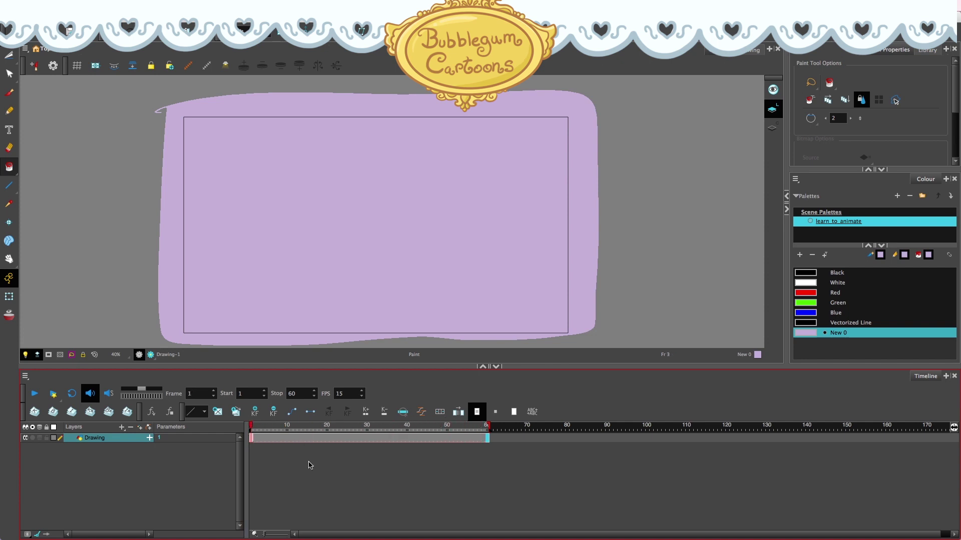
Add a vector drawing layer above the background and enter the character's first name as its name
click(121, 428)
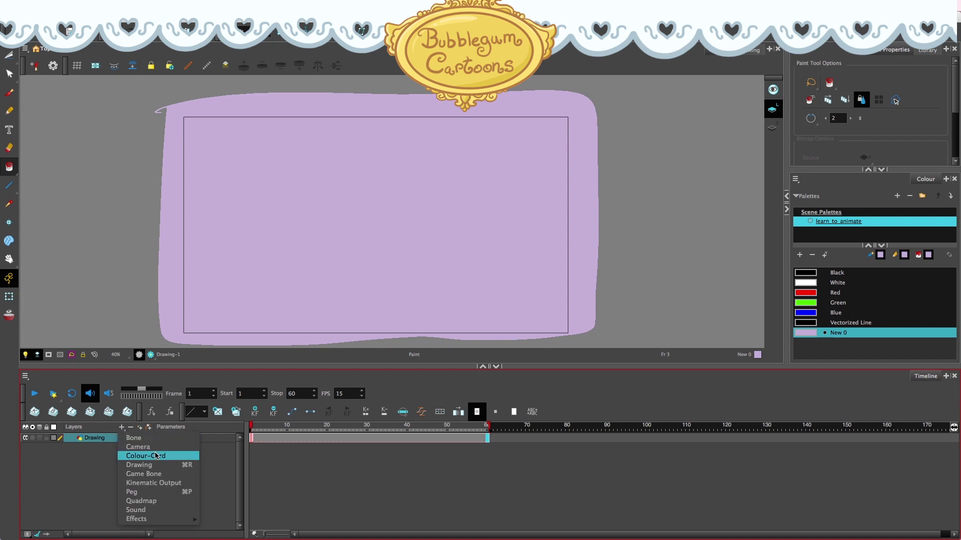
click(170, 465)
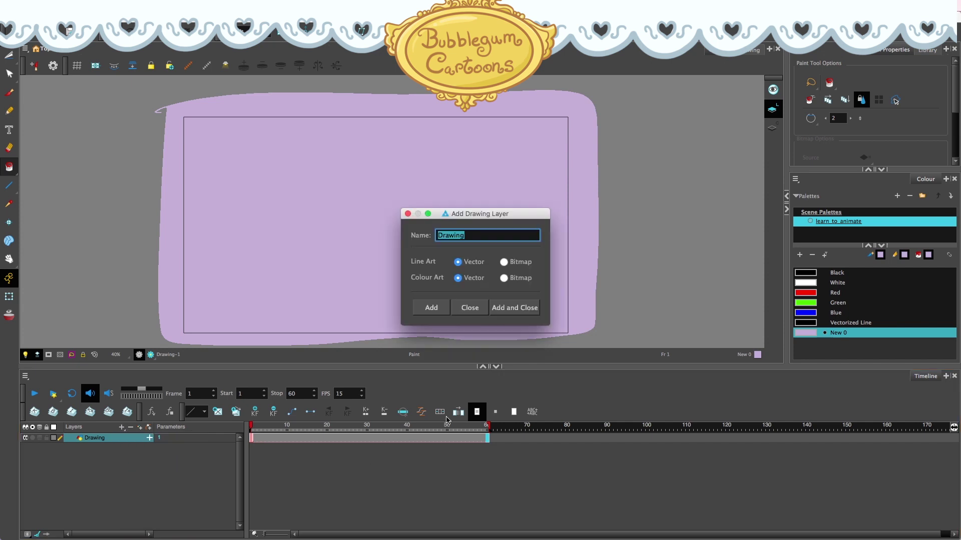
text(Sophie)
click(520, 313)
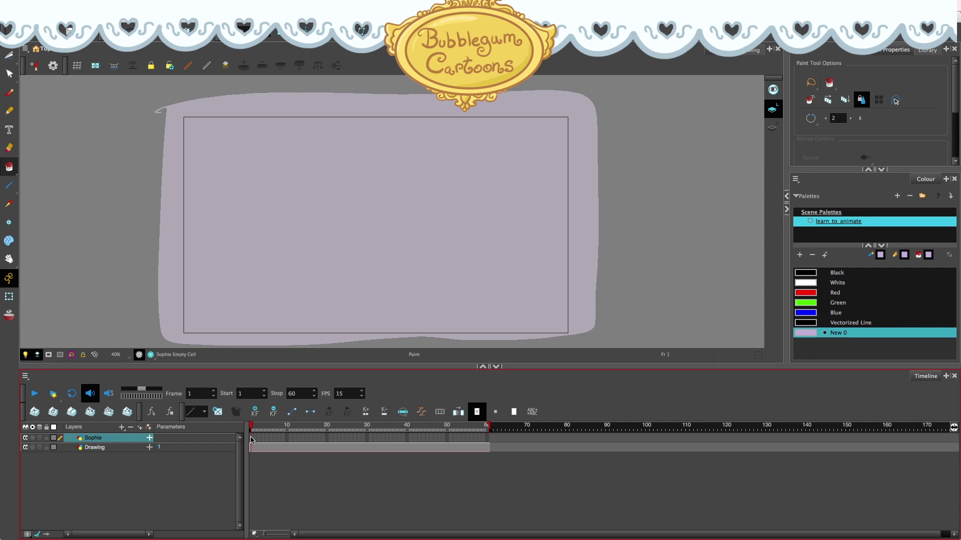
Draw a black circle outline at line size 8.6 with the Ellipse tool near the middle of the camera frame on the character layer
click(14, 190)
click(16, 192)
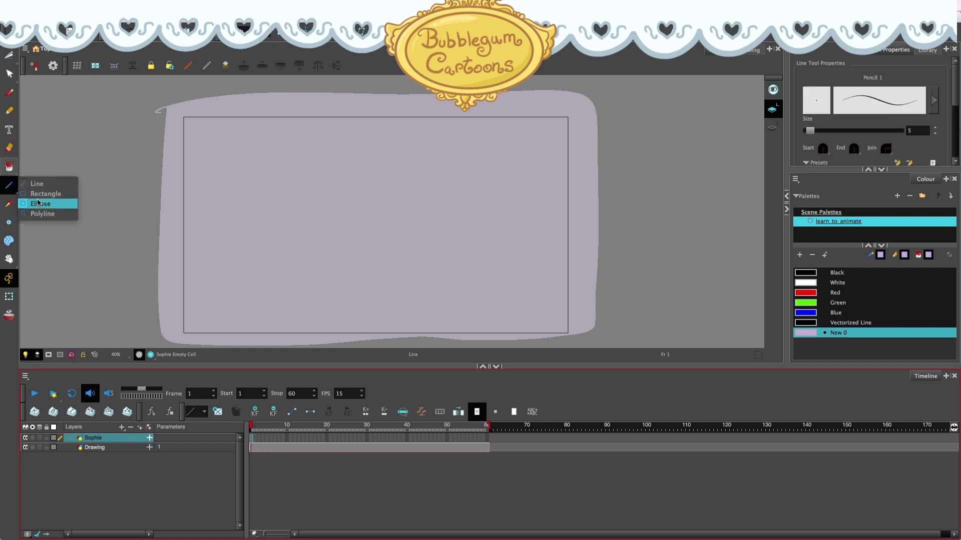
drag(39, 204, 39, 204)
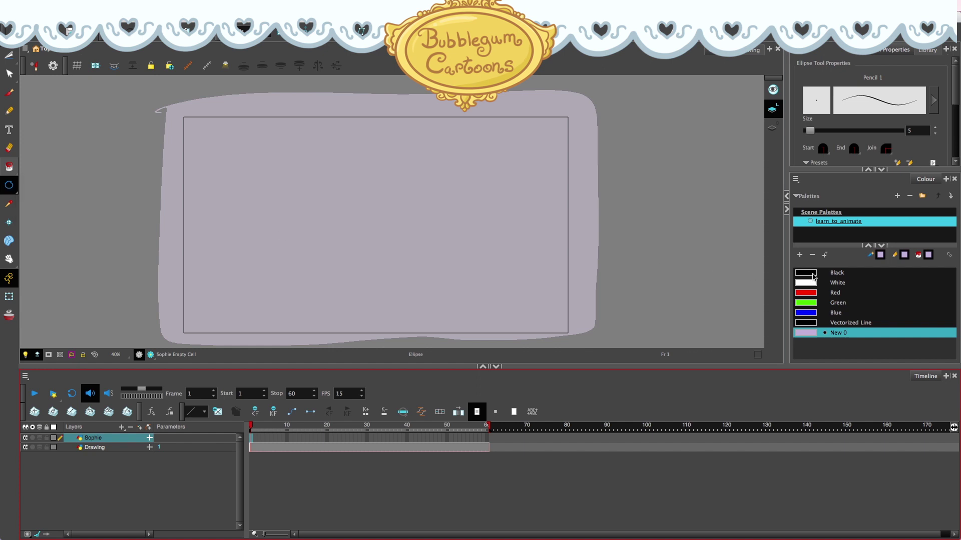
click(812, 277)
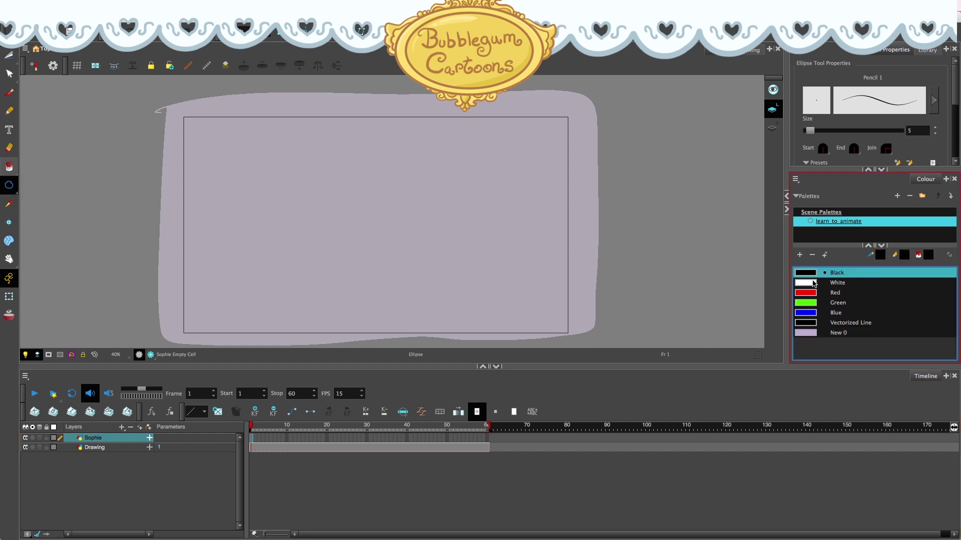
mouse_move(327, 147)
mouse_down()
mouse_move(398, 216)
mouse_move(417, 214)
mouse_up()
key(ctrl+z)
drag(809, 130, 812, 131)
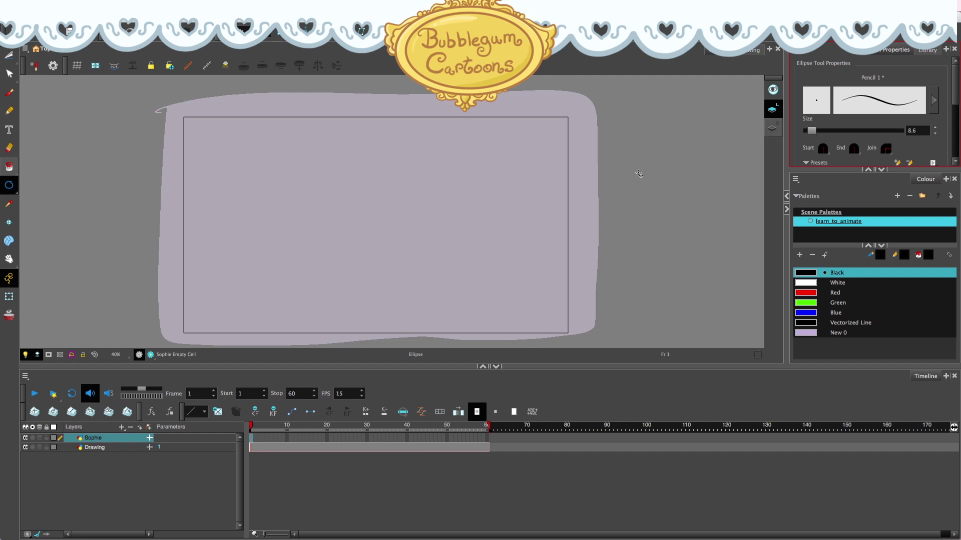
drag(320, 156, 427, 258)
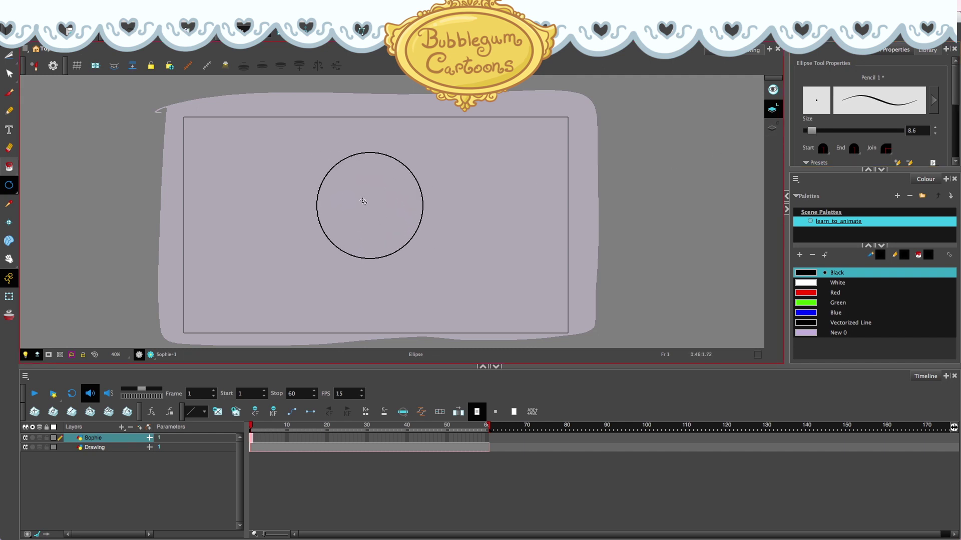
Brush two short curved black neck lines directly beneath the circle
click(9, 93)
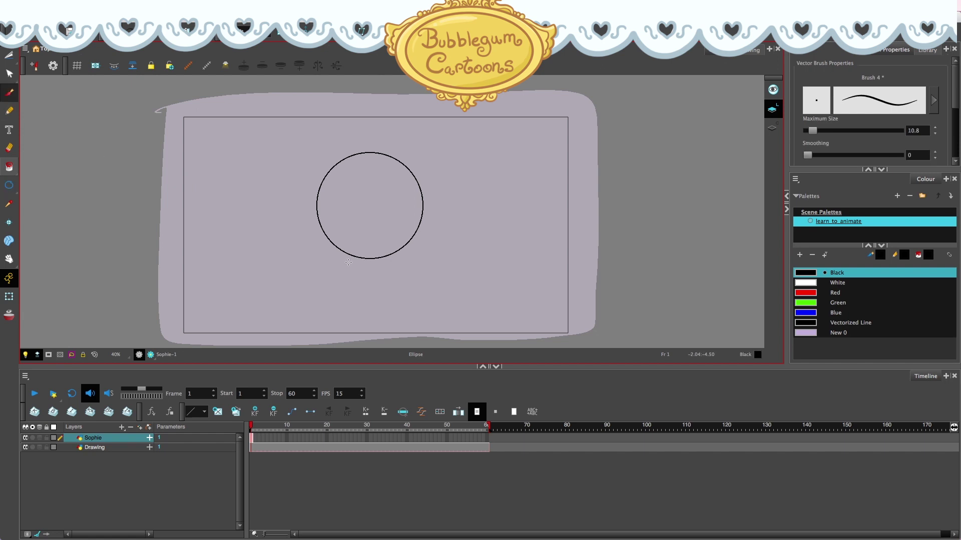
scroll(348, 262, up, 3)
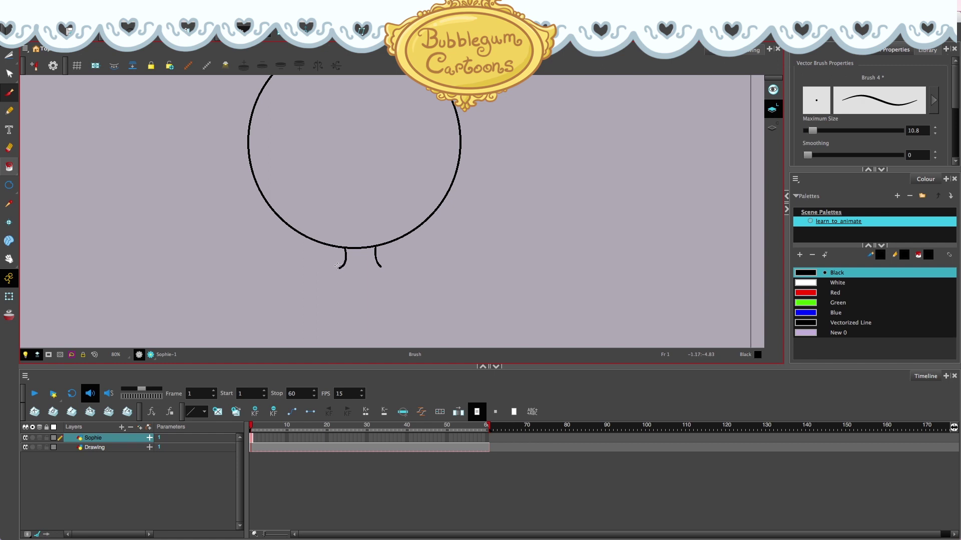
scroll(410, 201, down, 3)
scroll(406, 140, up, 3)
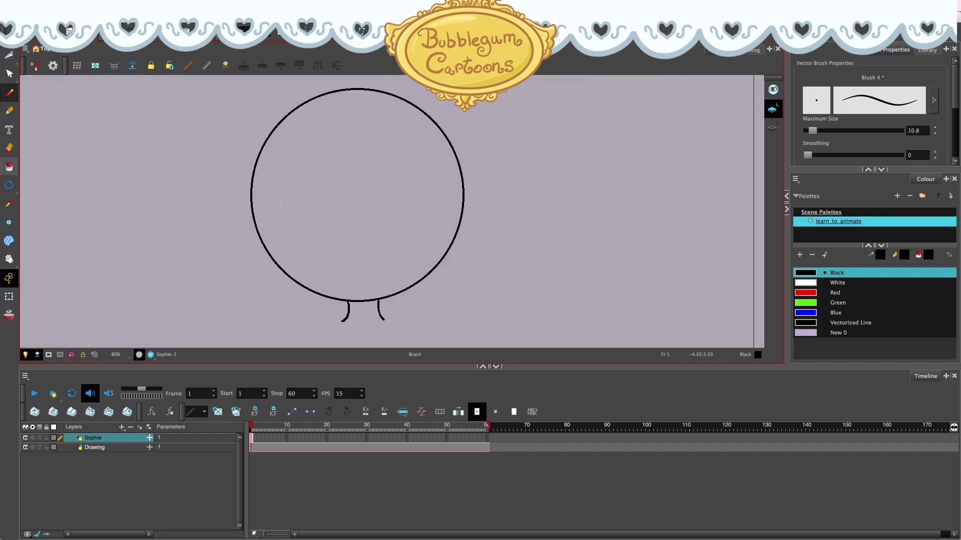
Draw a tall oval eye with the Ellipse tool on the right half of the face and duplicate it onto the left half
click(9, 184)
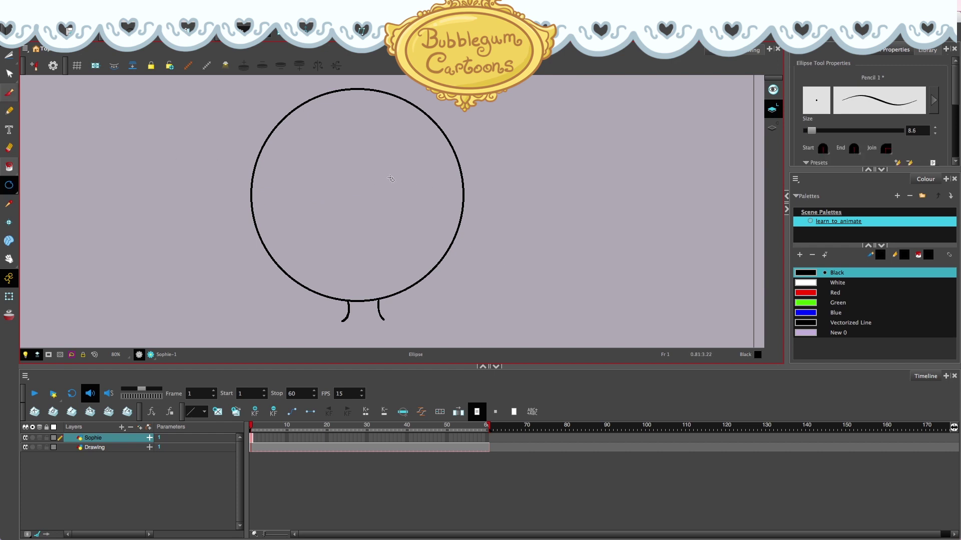
drag(391, 178, 429, 229)
click(22, 57)
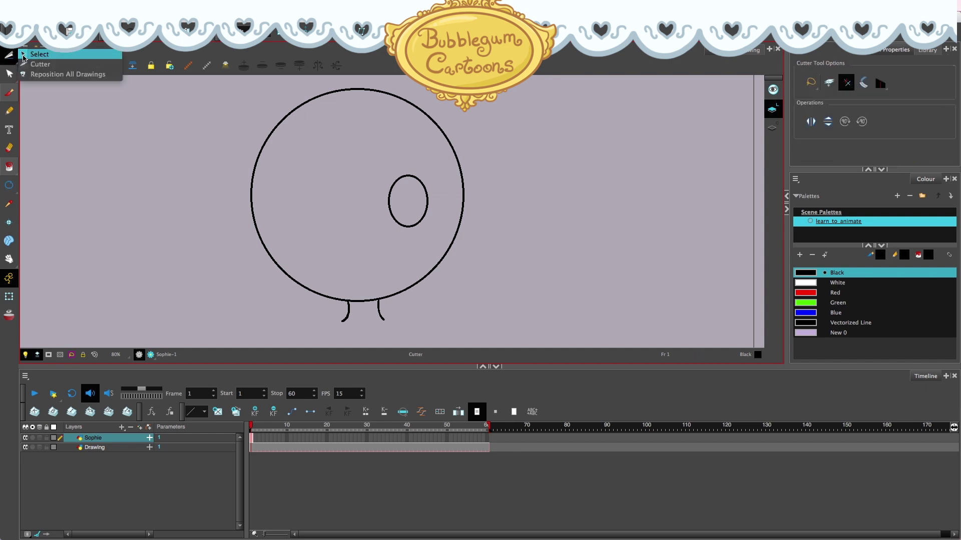
click(23, 57)
mouse_move(426, 161)
mouse_down()
mouse_move(379, 171)
mouse_move(398, 241)
mouse_move(432, 164)
mouse_up()
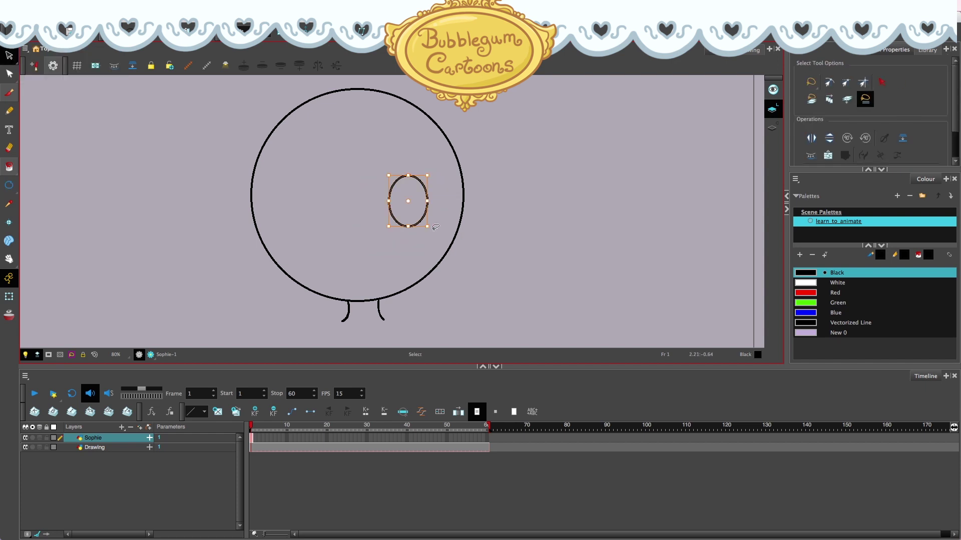
drag(416, 210, 320, 207)
click(281, 163)
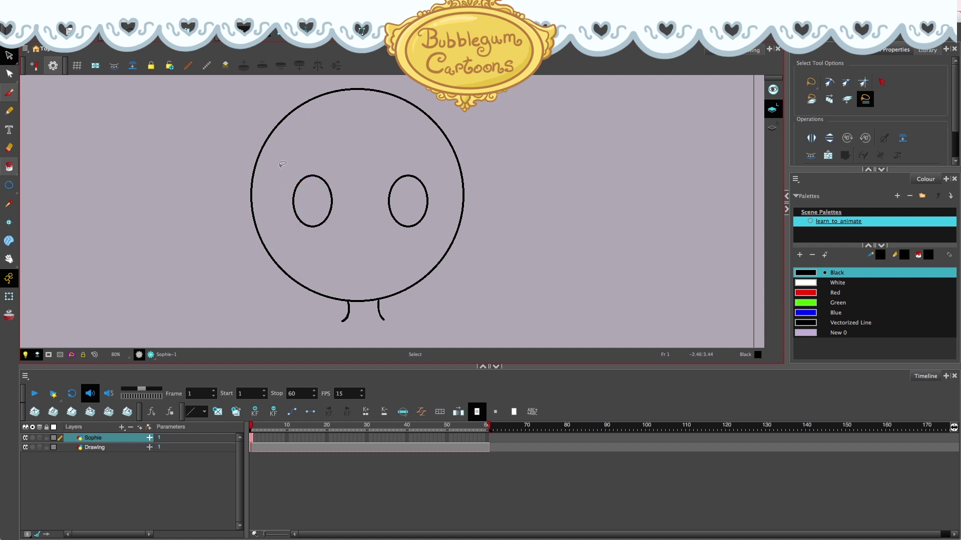
Brush a small arched nose between the eyes, set the brush smoothing to 5.9 and add a curved smile below it
click(9, 92)
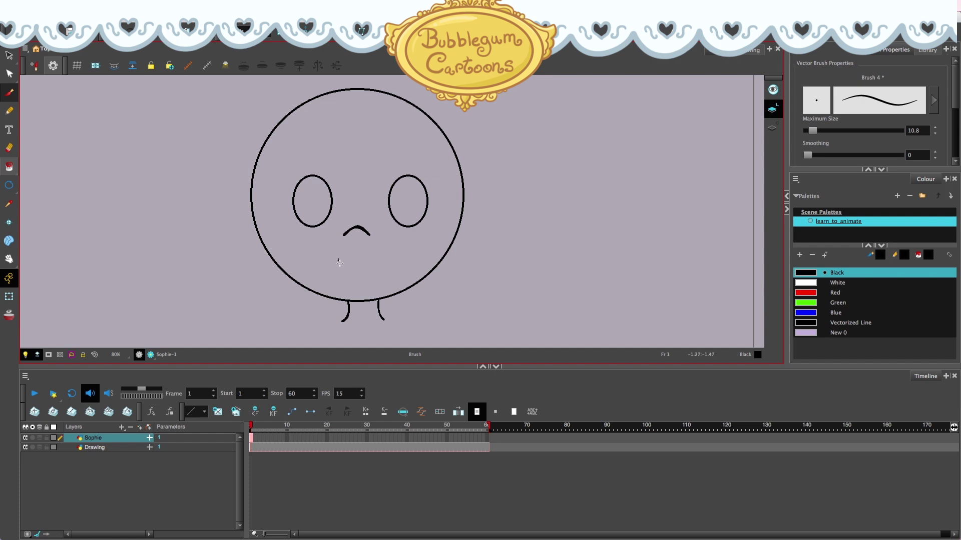
key(ctrl+z)
drag(366, 271, 381, 256)
key(ctrl+z)
drag(810, 156, 812, 157)
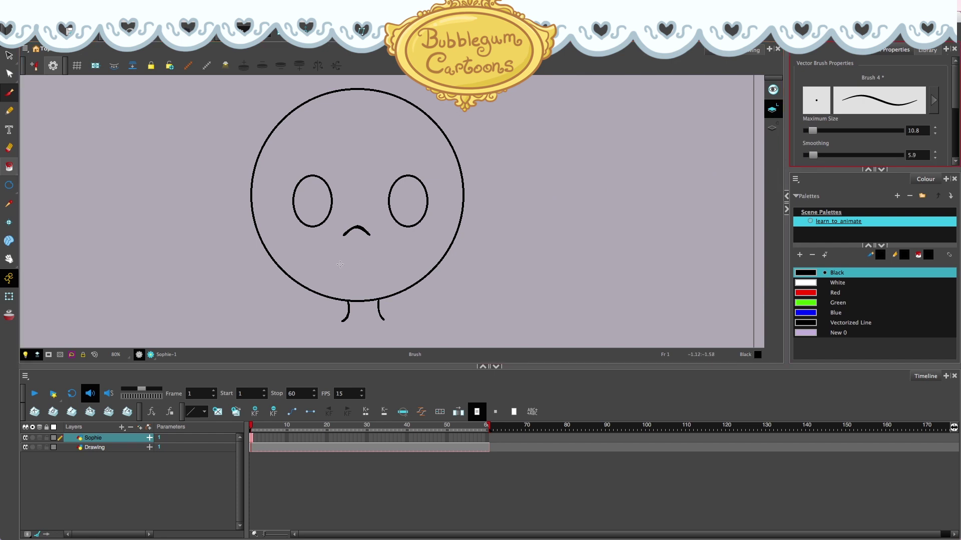
mouse_move(332, 260)
mouse_down()
mouse_move(369, 277)
mouse_move(384, 255)
mouse_up()
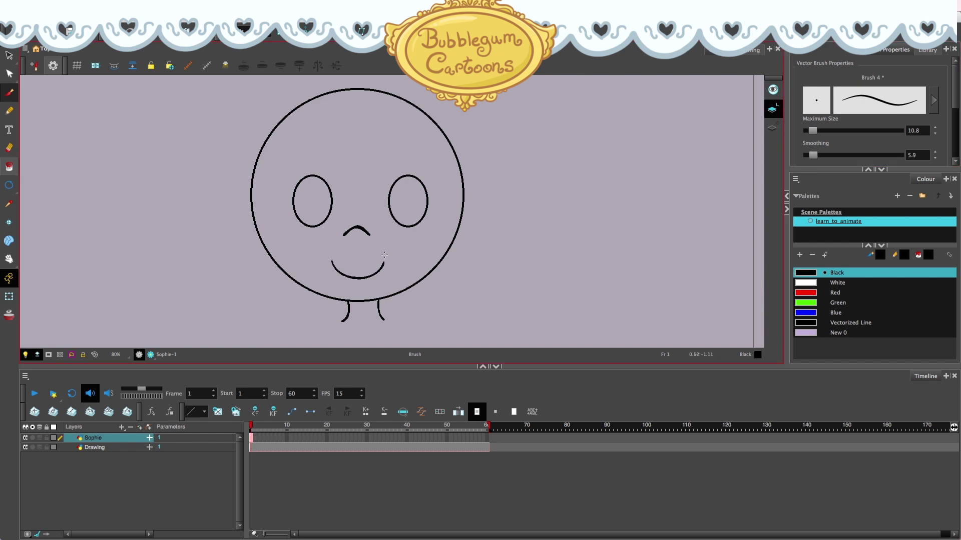
Brush the right ear with its inner fold and a side-parted fringe that sweeps into a rounded hair shape around the head's left side
mouse_move(466, 205)
mouse_down()
mouse_move(491, 230)
mouse_move(482, 245)
mouse_move(453, 254)
mouse_move(468, 222)
mouse_move(417, 122)
mouse_move(350, 157)
mouse_move(264, 160)
mouse_move(239, 194)
mouse_up()
mouse_move(403, 109)
mouse_down()
mouse_move(324, 86)
mouse_move(254, 80)
mouse_move(199, 135)
mouse_move(217, 214)
mouse_move(253, 226)
mouse_up()
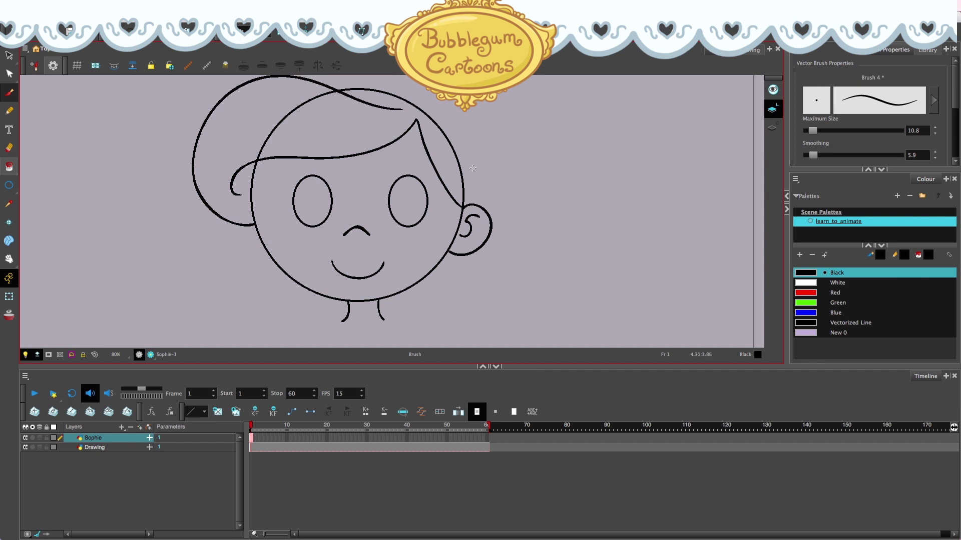
Extend the neck lines outward into short curved shoulder lines on both sides
scroll(454, 175, down, 4)
scroll(414, 262, up, 3)
scroll(420, 262, up, 1)
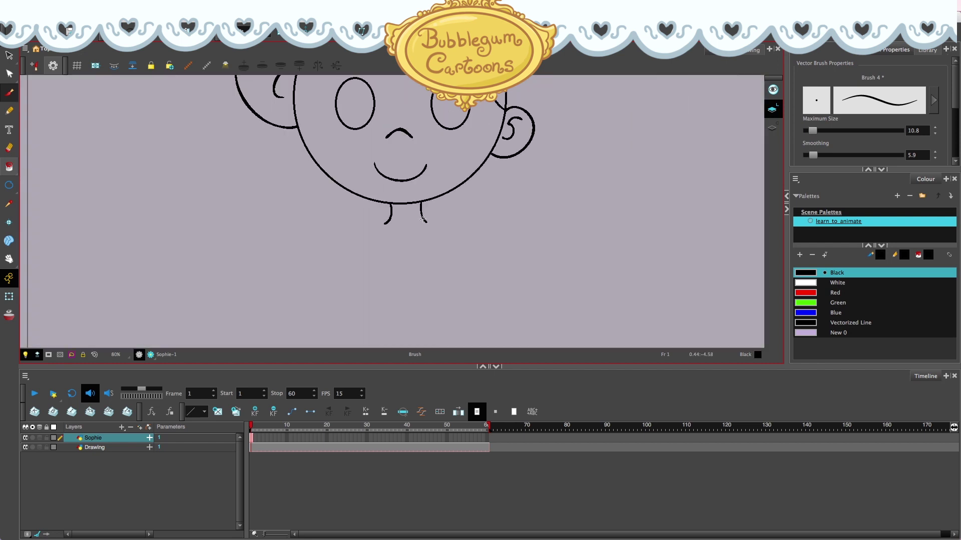
drag(424, 222, 453, 229)
mouse_move(479, 211)
mouse_down()
mouse_move(515, 222)
mouse_move(517, 272)
mouse_move(480, 292)
mouse_up()
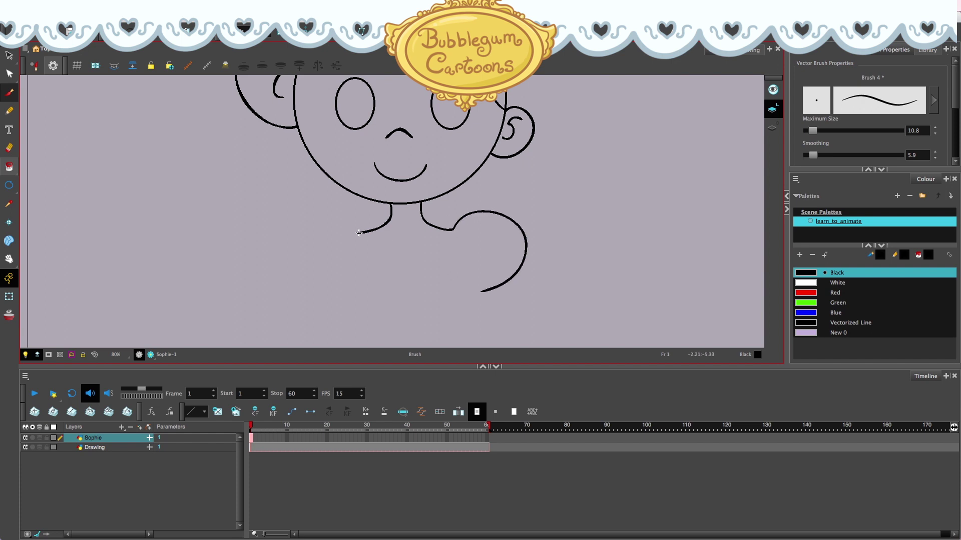
mouse_move(359, 233)
mouse_down()
mouse_move(324, 225)
mouse_move(304, 254)
mouse_move(348, 292)
mouse_up()
scroll(432, 236, down, 3)
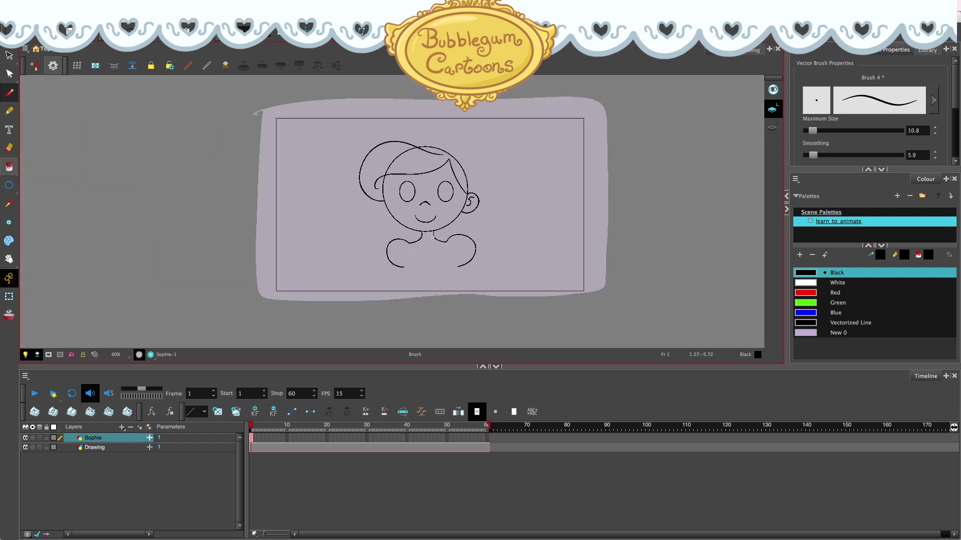
scroll(432, 236, up, 3)
key(ctrl+z)
key(ctrl+z)
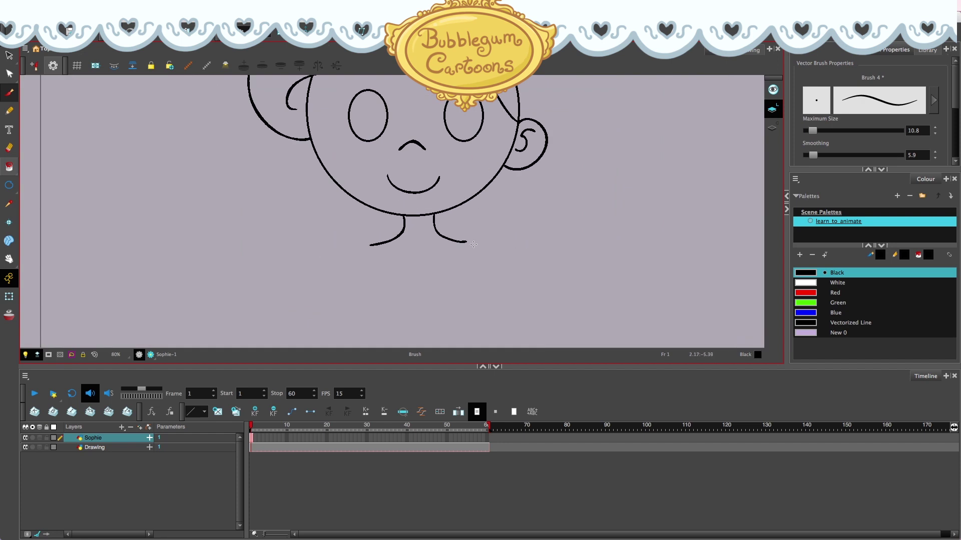
mouse_move(467, 241)
mouse_down()
mouse_move(489, 234)
mouse_move(524, 260)
mouse_move(509, 303)
mouse_up()
mouse_move(359, 242)
mouse_down()
mouse_move(327, 258)
mouse_move(331, 304)
mouse_move(362, 313)
mouse_up()
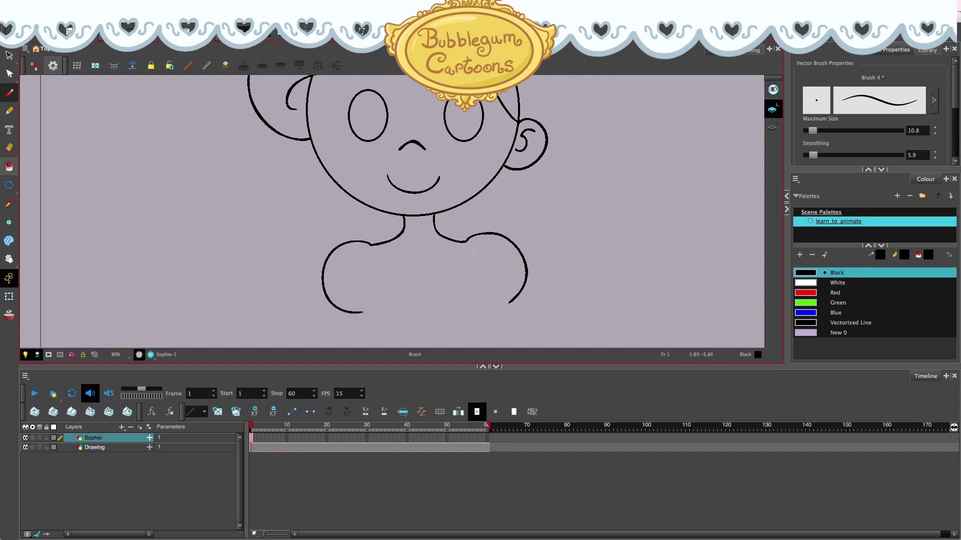
key(ctrl+z)
key(ctrl+z)
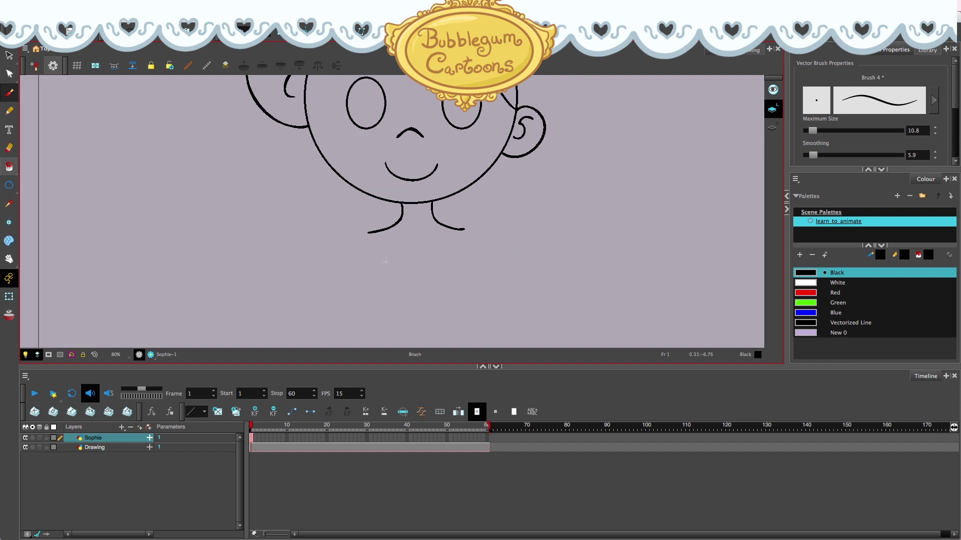
Brush the two curved sides of the torso, narrowing toward the waist and running down to the bottom of the camera frame
scroll(393, 252, down, 1)
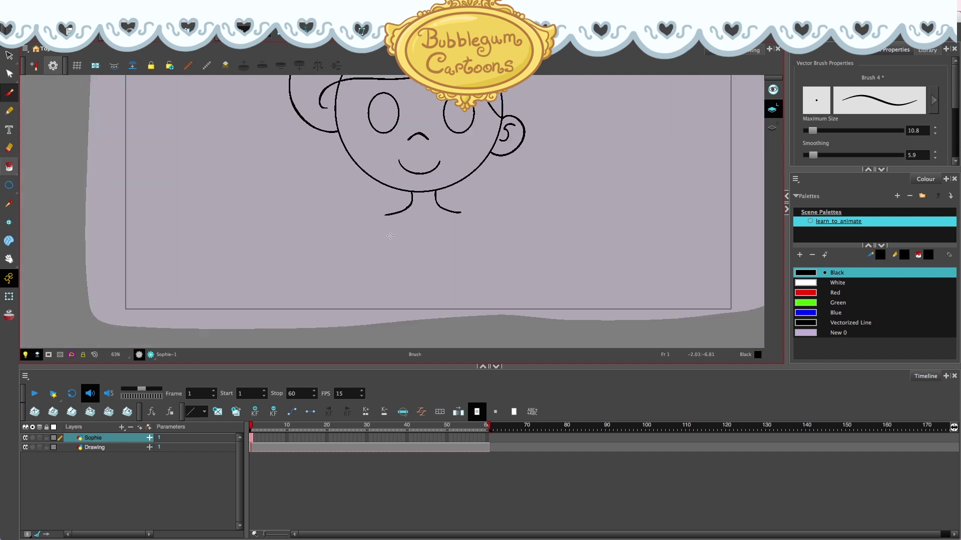
drag(393, 272, 407, 297)
drag(462, 254, 451, 311)
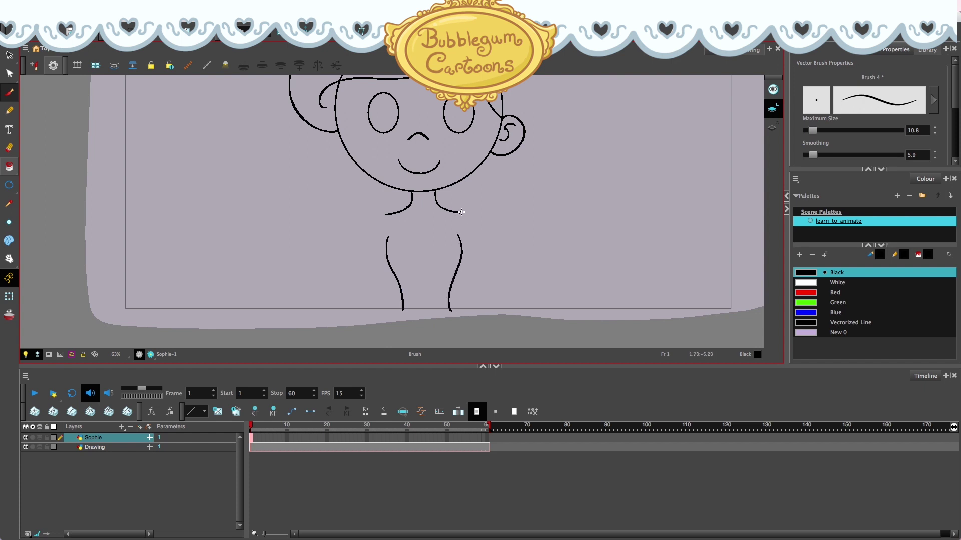
Brush rounded puff sleeves from both shoulders, redoing the left one wider, and add a scalloped cuff beneath the left sleeve
drag(461, 212, 492, 225)
drag(367, 227, 383, 265)
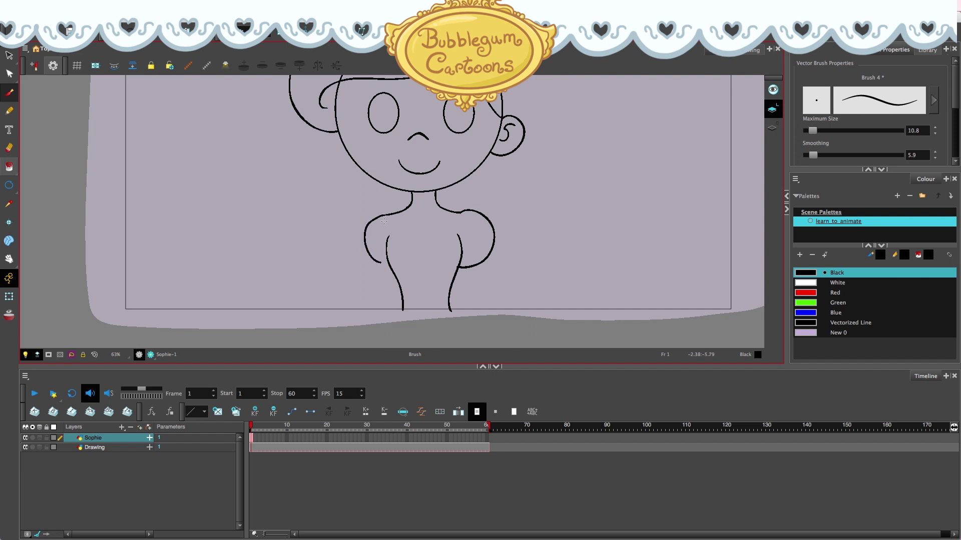
key(super+z)
mouse_move(365, 221)
mouse_down()
mouse_move(359, 243)
mouse_move(367, 263)
mouse_move(389, 266)
mouse_up()
key(super+z)
mouse_move(387, 215)
mouse_down()
mouse_move(356, 221)
mouse_move(353, 247)
mouse_move(391, 269)
mouse_move(346, 265)
mouse_move(391, 275)
mouse_up()
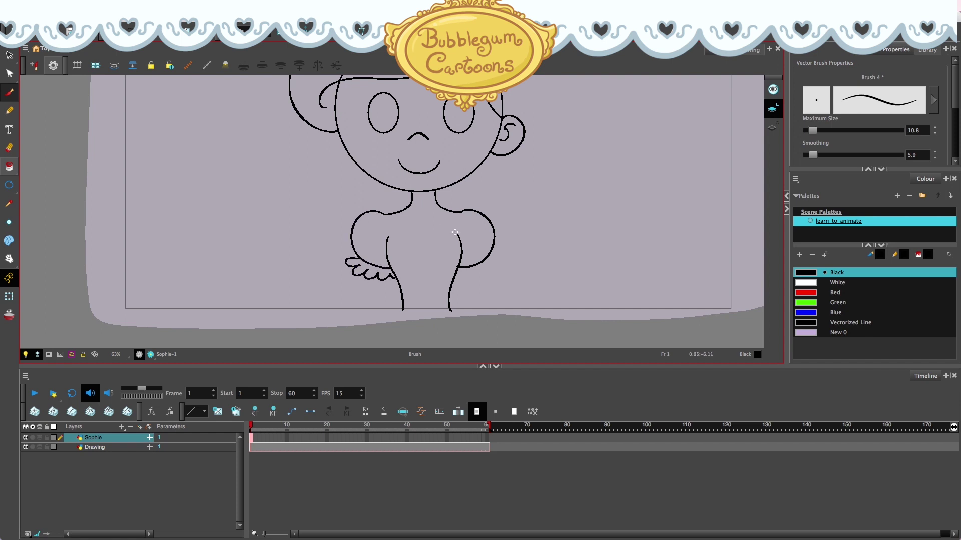
Brush a matching scalloped cuff beneath the right sleeve and straight arm lines running down from both cuffs
mouse_move(492, 271)
mouse_down()
mouse_move(453, 278)
mouse_move(455, 267)
mouse_move(468, 280)
mouse_move(468, 319)
mouse_up()
drag(380, 280, 383, 308)
scroll(489, 232, down, 4)
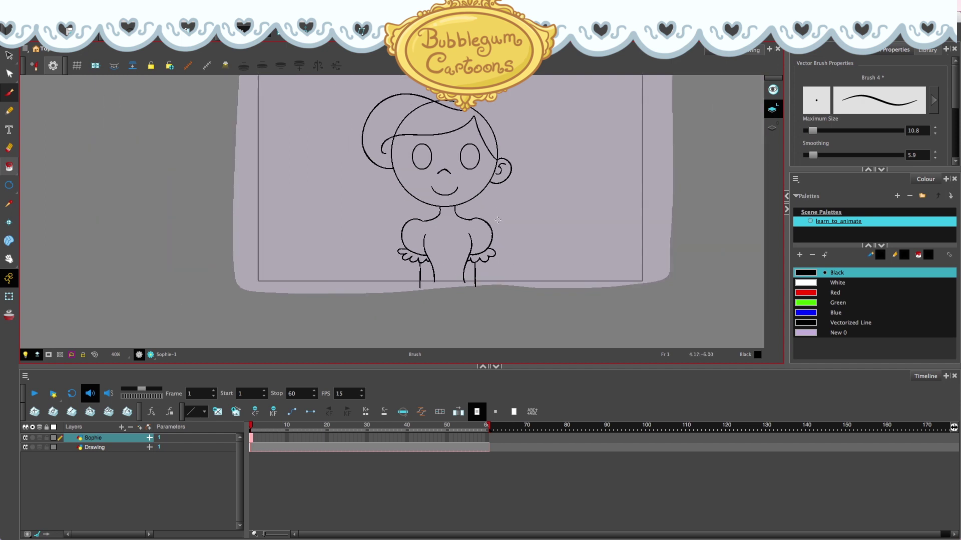
Brush the neckline with a rounded two-part collar and a small ribbon bow at its centre, redoing unwanted strokes
scroll(473, 216, up, 6)
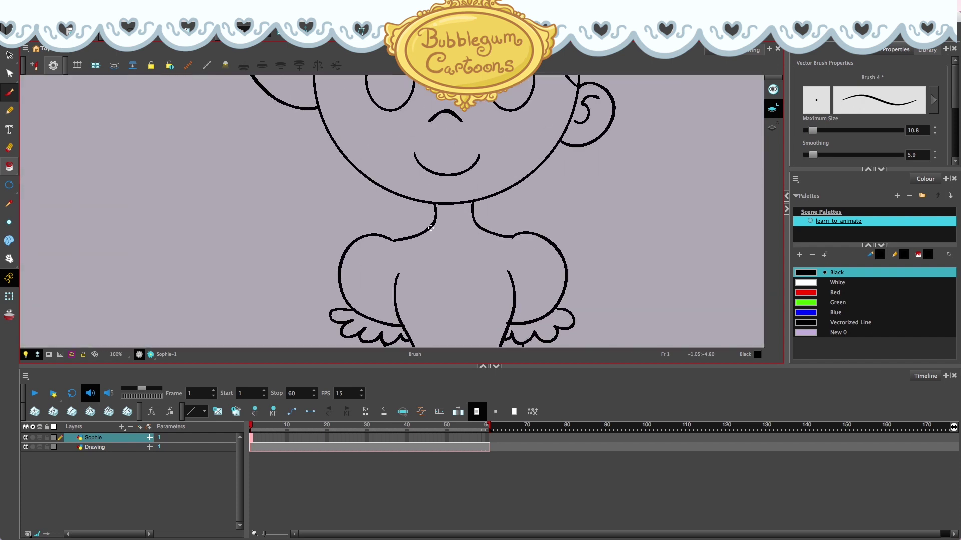
mouse_move(434, 229)
mouse_down()
mouse_move(480, 228)
mouse_move(430, 252)
mouse_move(455, 240)
mouse_up()
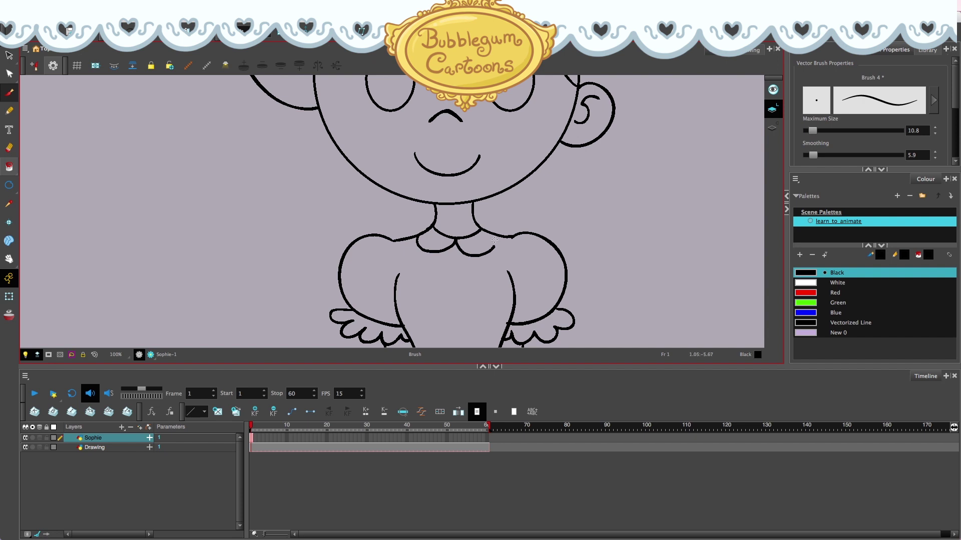
key(ctrl+z)
mouse_move(430, 229)
mouse_down()
mouse_move(440, 252)
mouse_move(456, 238)
mouse_move(471, 253)
mouse_move(488, 247)
mouse_move(486, 231)
mouse_move(453, 257)
mouse_move(461, 255)
mouse_move(421, 262)
mouse_move(425, 275)
mouse_move(450, 254)
mouse_move(482, 273)
mouse_move(476, 256)
mouse_move(469, 271)
mouse_move(483, 280)
mouse_move(490, 266)
mouse_move(473, 258)
mouse_move(465, 265)
mouse_move(478, 276)
mouse_move(486, 264)
mouse_move(468, 251)
mouse_up()
key(ctrl+z)
key(ctrl+z)
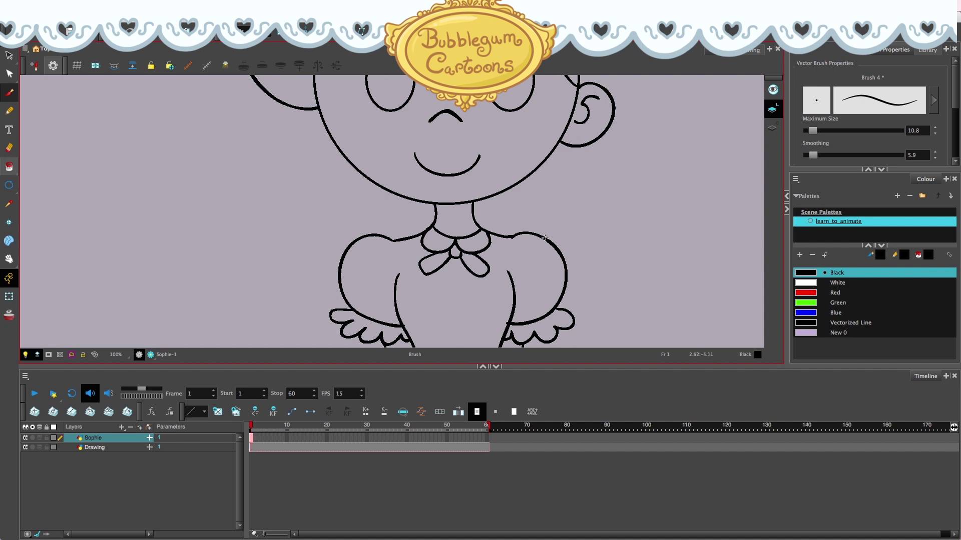
Brush long wavy hair falling behind both shoulders, with spiral curls and ends that tuck behind the sleeves
scroll(560, 233, down, 4)
scroll(603, 193, up, 2)
scroll(583, 140, down, 2)
scroll(540, 97, up, 1)
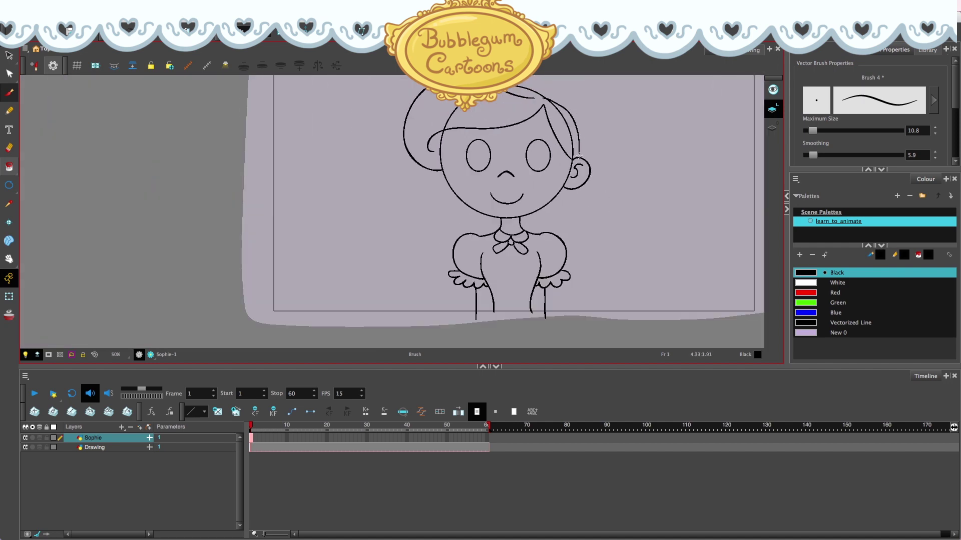
mouse_move(579, 156)
mouse_down()
mouse_move(574, 247)
mouse_move(605, 254)
mouse_move(581, 223)
mouse_move(617, 241)
mouse_move(607, 273)
mouse_move(580, 282)
mouse_move(548, 305)
mouse_up()
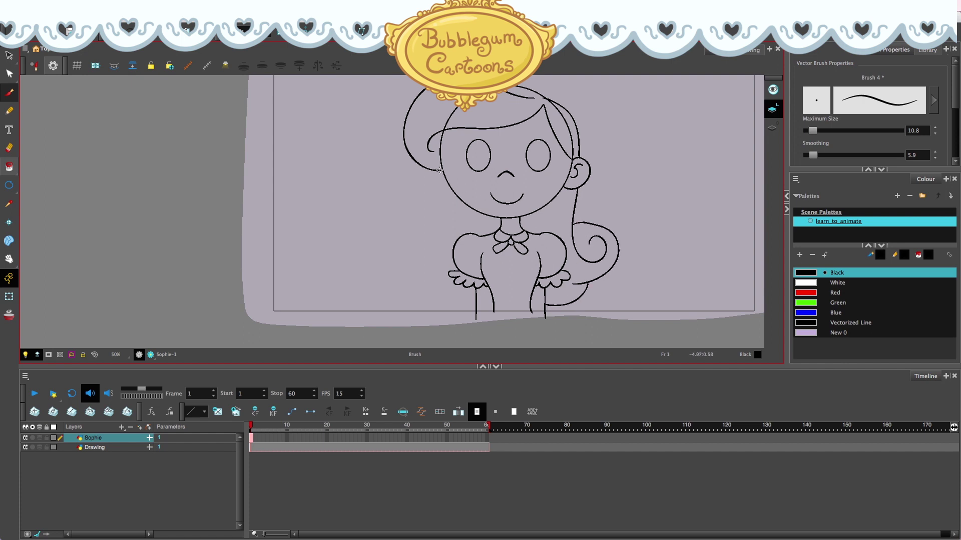
mouse_move(439, 169)
mouse_down()
mouse_move(423, 214)
mouse_move(387, 227)
mouse_move(429, 258)
mouse_move(409, 241)
mouse_move(470, 197)
mouse_move(411, 275)
mouse_move(459, 304)
mouse_move(479, 291)
mouse_up()
Brush an arched eyebrow above each eye, redoing the left one until it sits closer over its eye
scroll(550, 162, up, 4)
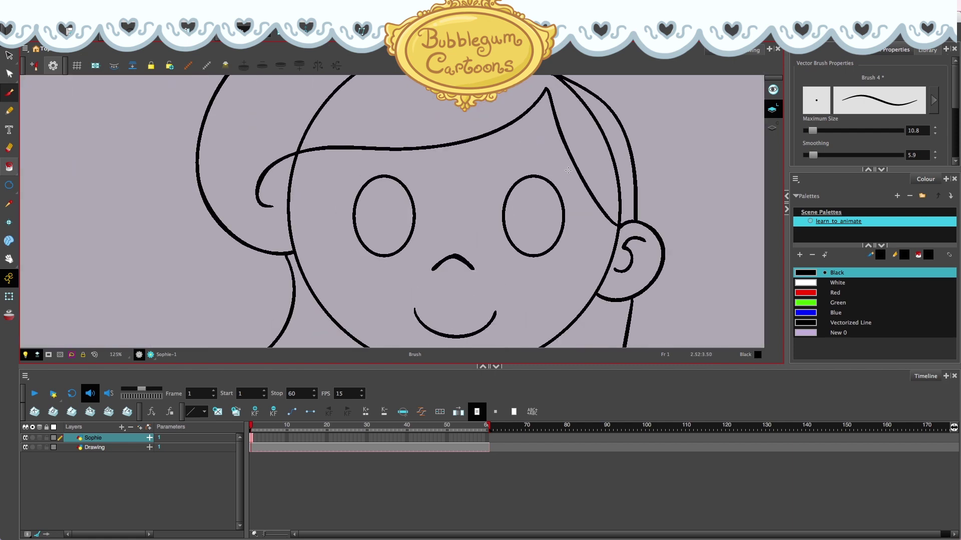
mouse_move(567, 170)
mouse_down()
mouse_move(530, 149)
mouse_move(502, 157)
mouse_up()
mouse_move(405, 157)
mouse_down()
mouse_move(365, 162)
mouse_move(340, 190)
mouse_up()
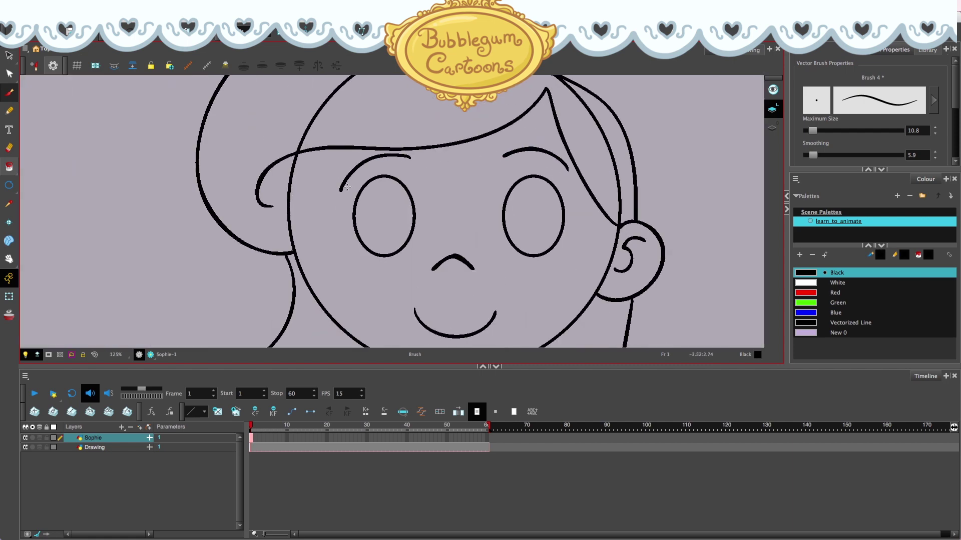
key(ctrl+z)
mouse_move(406, 158)
mouse_down()
mouse_move(387, 153)
mouse_move(344, 180)
mouse_up()
key(ctrl+z)
mouse_move(409, 161)
mouse_down()
mouse_move(370, 160)
mouse_move(353, 182)
mouse_up()
Brush two short eyelashes at the upper outer edge of each eye
mouse_move(562, 196)
mouse_down()
mouse_move(570, 182)
mouse_move(565, 204)
mouse_move(579, 202)
mouse_move(563, 196)
mouse_up()
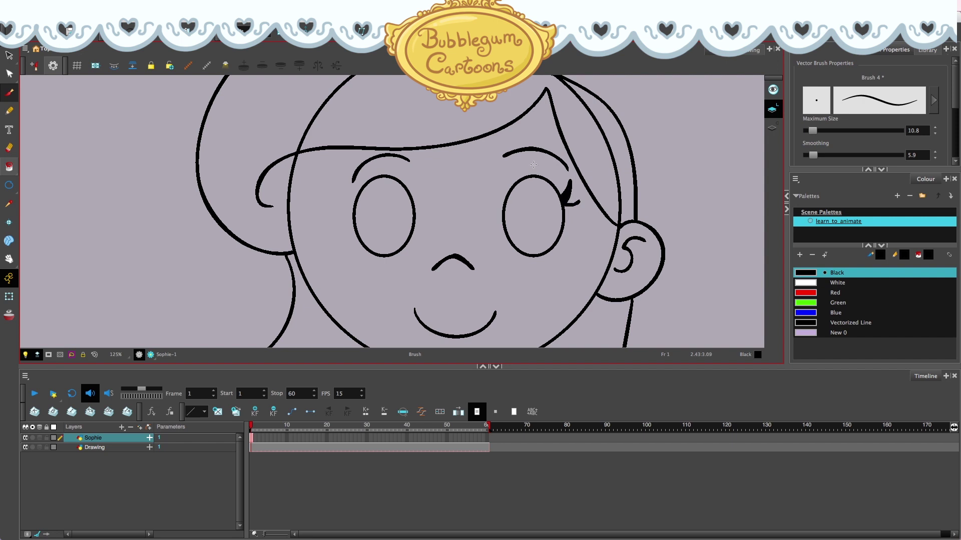
mouse_move(354, 194)
mouse_down()
mouse_move(340, 181)
mouse_move(353, 203)
mouse_up()
scroll(503, 214, down, 5)
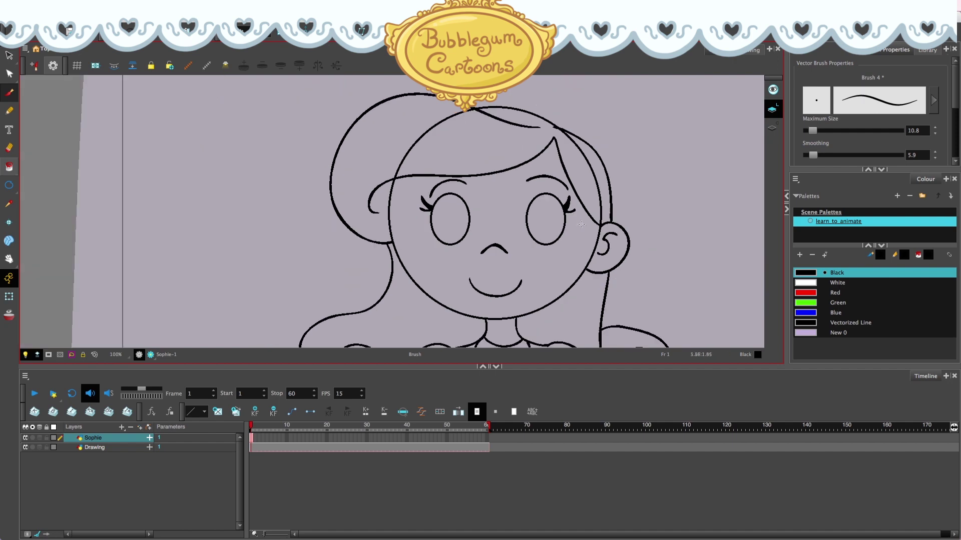
scroll(657, 200, up, 1)
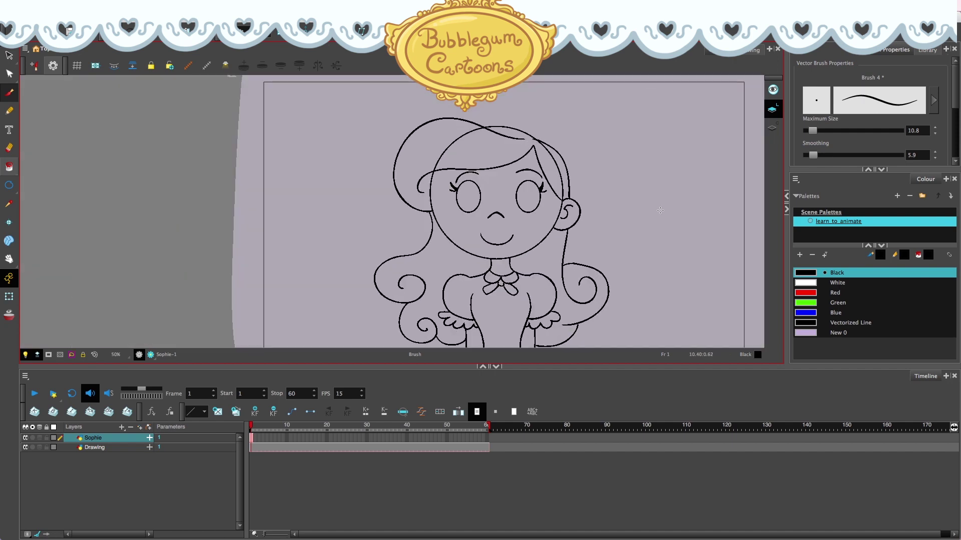
scroll(568, 201, up, 1)
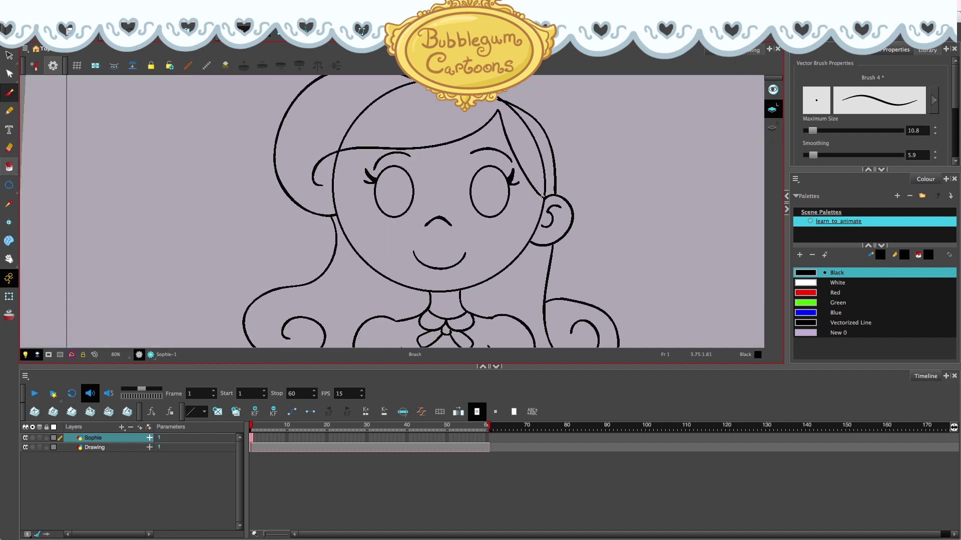
scroll(550, 198, down, 2)
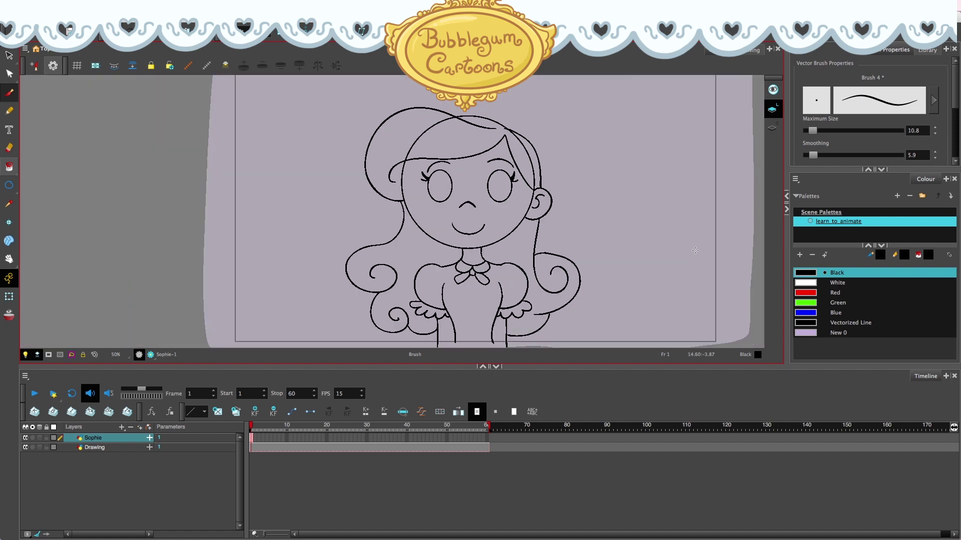
Remove the parts of the head circle that overlap the hair with the Cutter tool, then reactivate the Brush tool
click(9, 56)
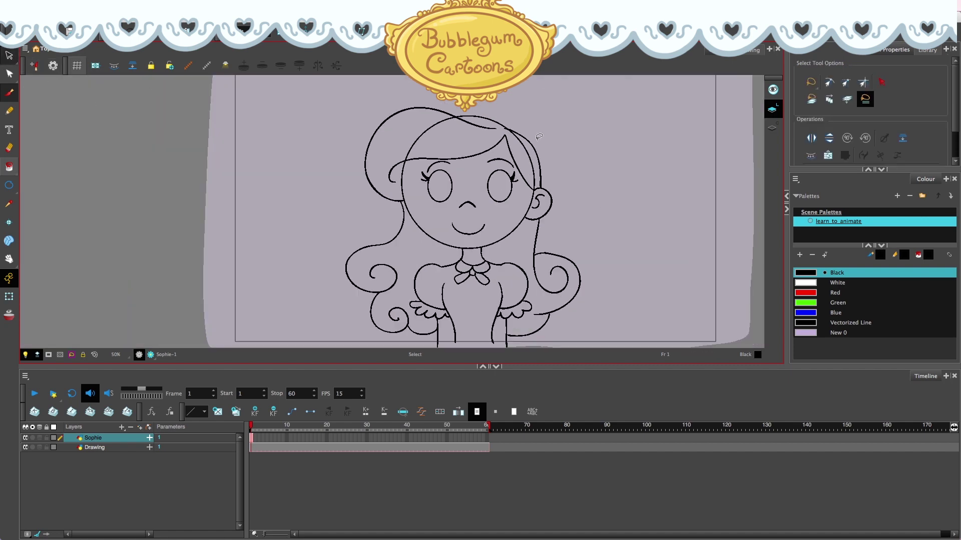
scroll(692, 212, down, 1)
scroll(692, 213, up, 2)
scroll(649, 201, down, 1)
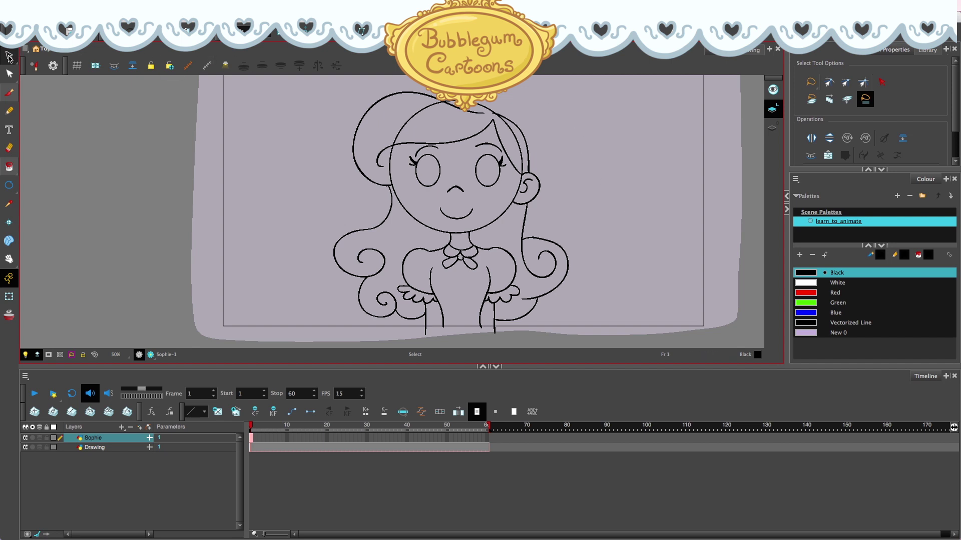
drag(10, 57, 29, 68)
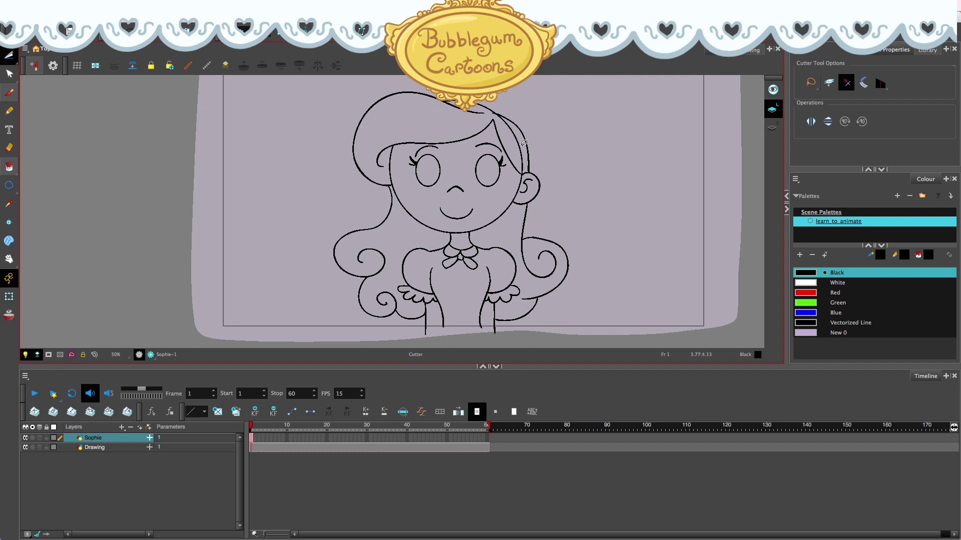
drag(522, 145, 499, 118)
click(9, 92)
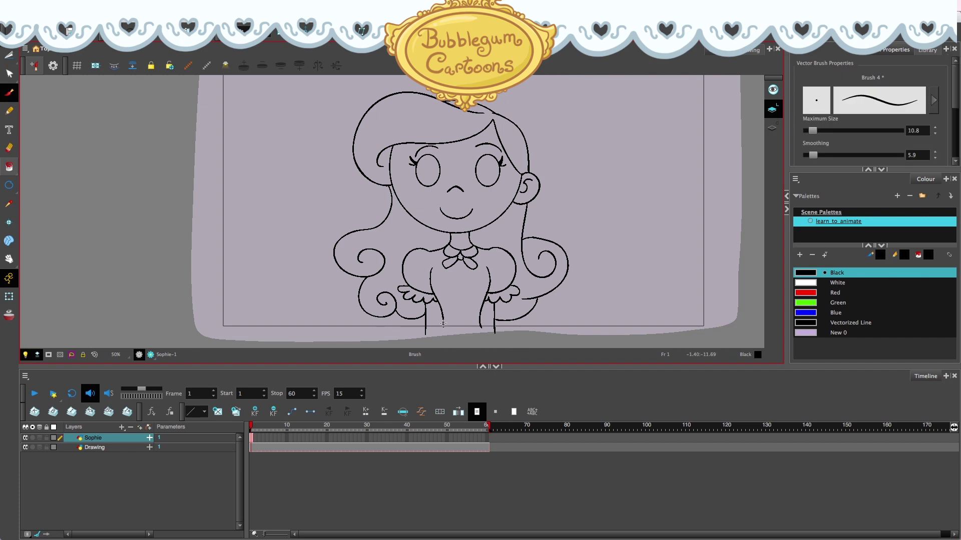
Close the lower ends of the arms and torso with brush lines below the camera frame and check the framing with the camera mask
mouse_move(443, 330)
mouse_down()
mouse_move(466, 342)
mouse_move(479, 340)
mouse_move(481, 327)
mouse_move(495, 334)
mouse_move(479, 347)
mouse_move(426, 335)
mouse_up()
scroll(517, 183, down, 2)
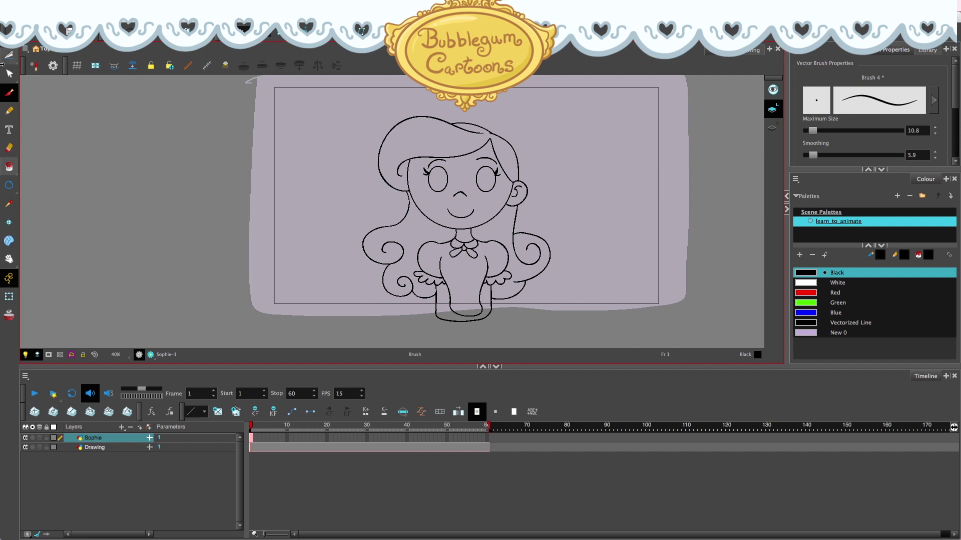
click(48, 356)
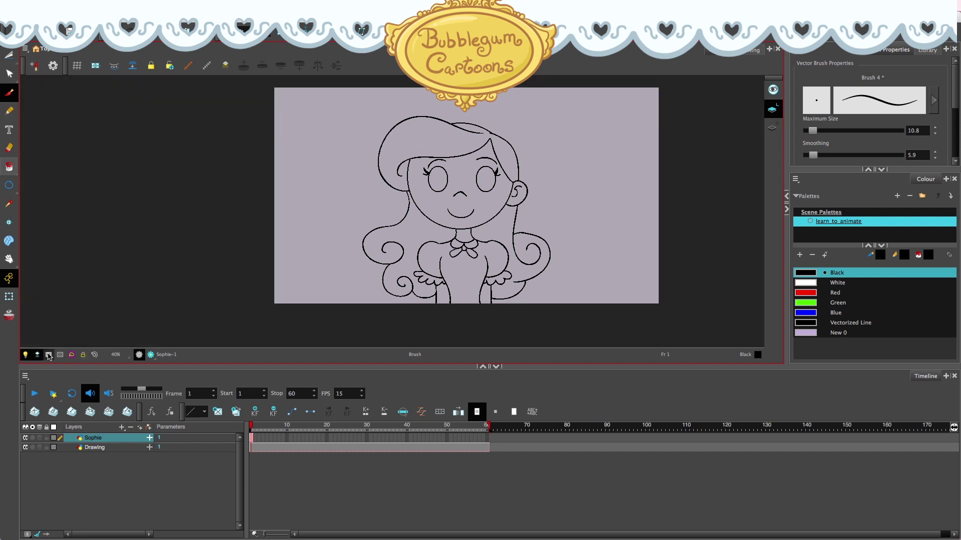
click(49, 355)
click(49, 355)
click(49, 355)
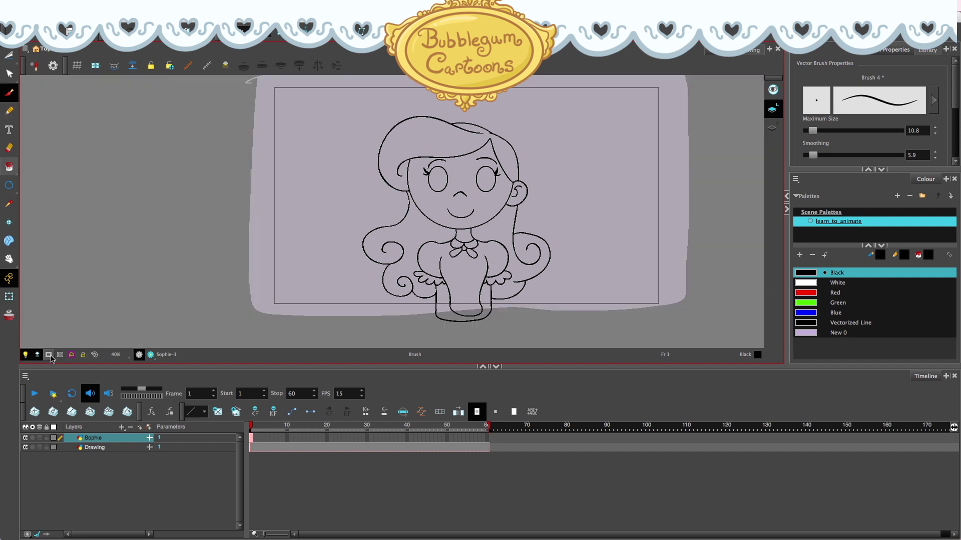
Extend the exposure of the girl's drawing from frame 1 to frame 9
scroll(515, 178, up, 3)
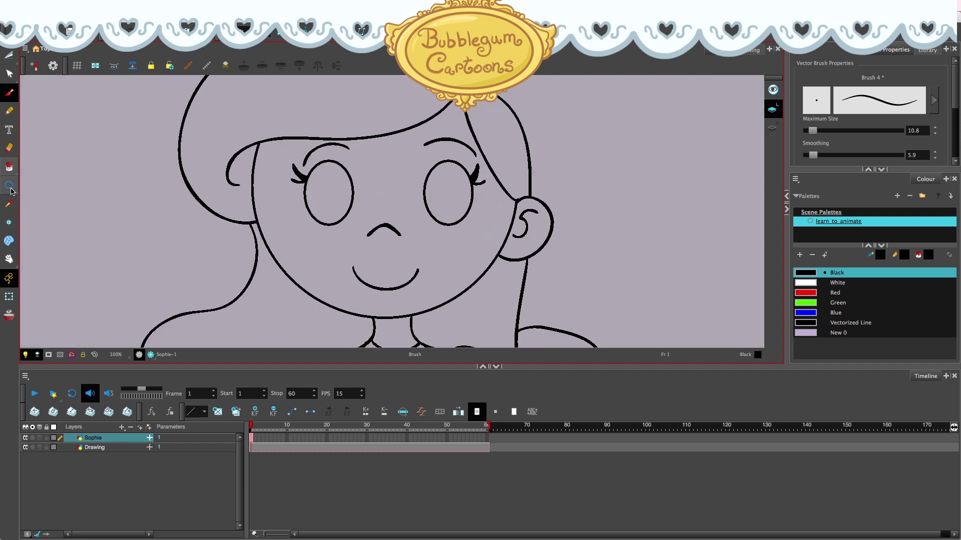
click(11, 55)
scroll(506, 171, down, 2)
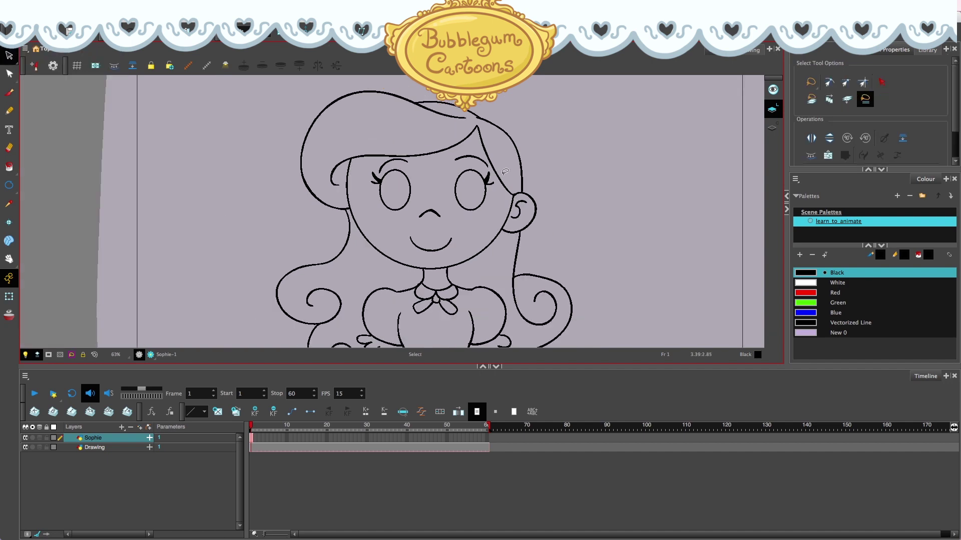
scroll(508, 170, down, 3)
scroll(561, 203, up, 2)
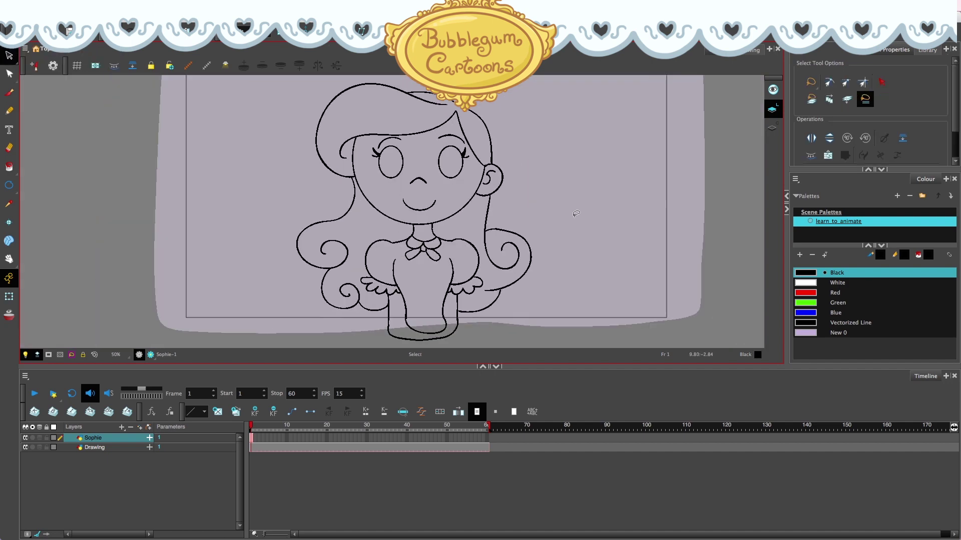
click(259, 437)
click(268, 439)
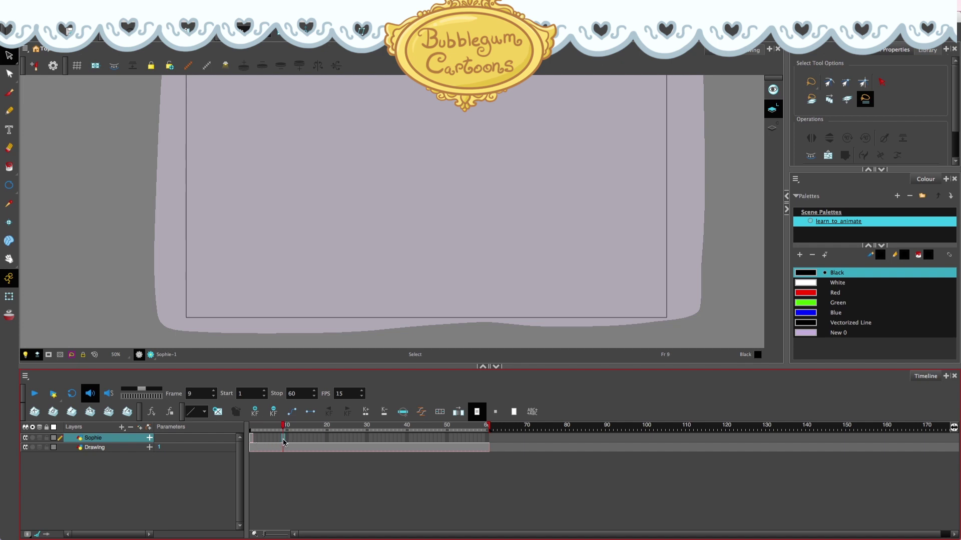
right_click(282, 438)
click(344, 294)
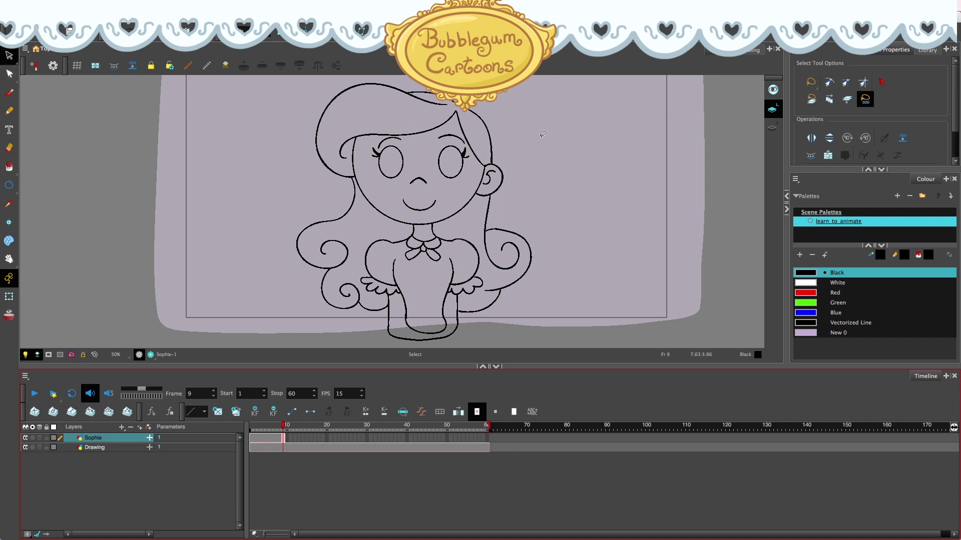
Copy the girl's complete drawing from frame 9 and paste it into frame 10 on the same layer
mouse_move(543, 134)
mouse_down()
mouse_move(348, 61)
mouse_move(261, 235)
mouse_move(341, 343)
mouse_move(514, 331)
mouse_move(556, 156)
mouse_up()
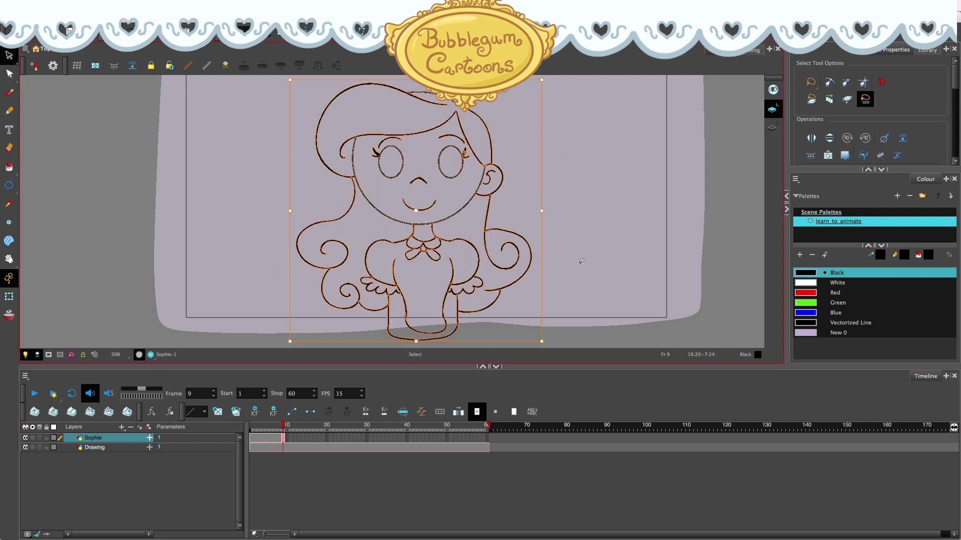
click(288, 438)
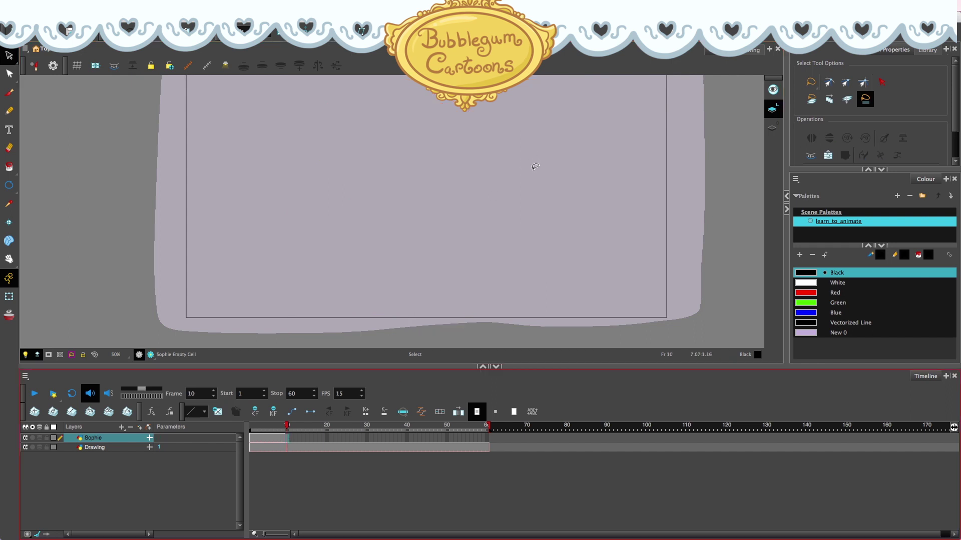
key(ctrl+v)
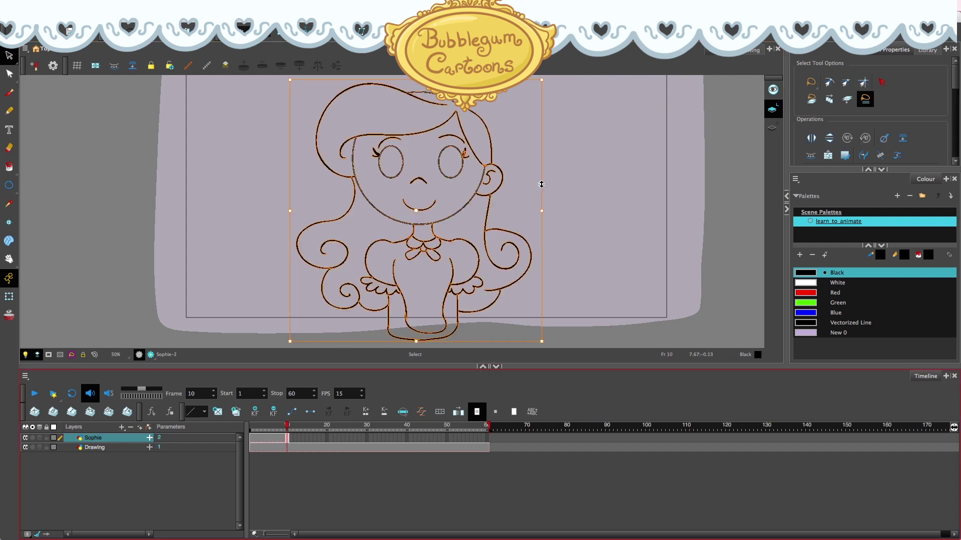
click(286, 439)
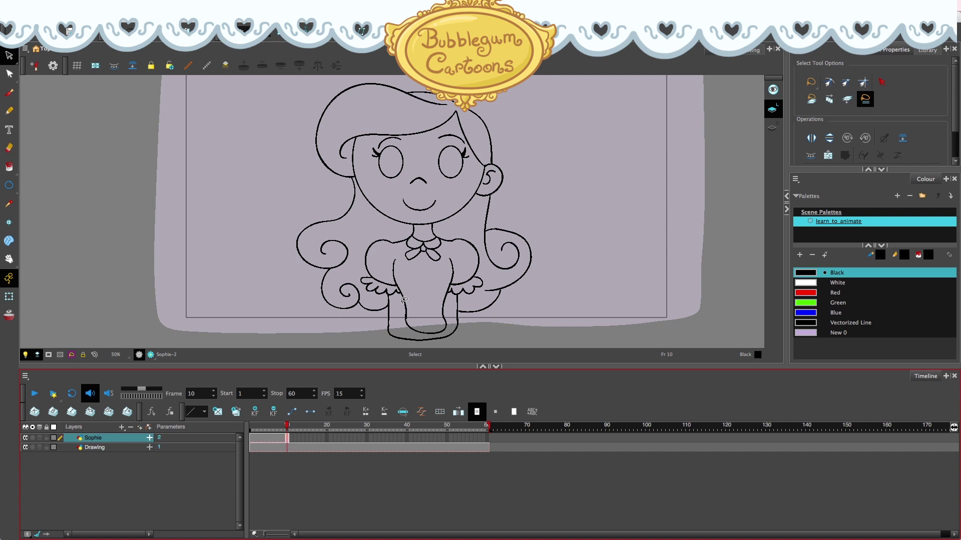
Brush a curved eyelid line across the upper part of each eye in frame 10, redoing the left one until it fits
scroll(461, 121, up, 3)
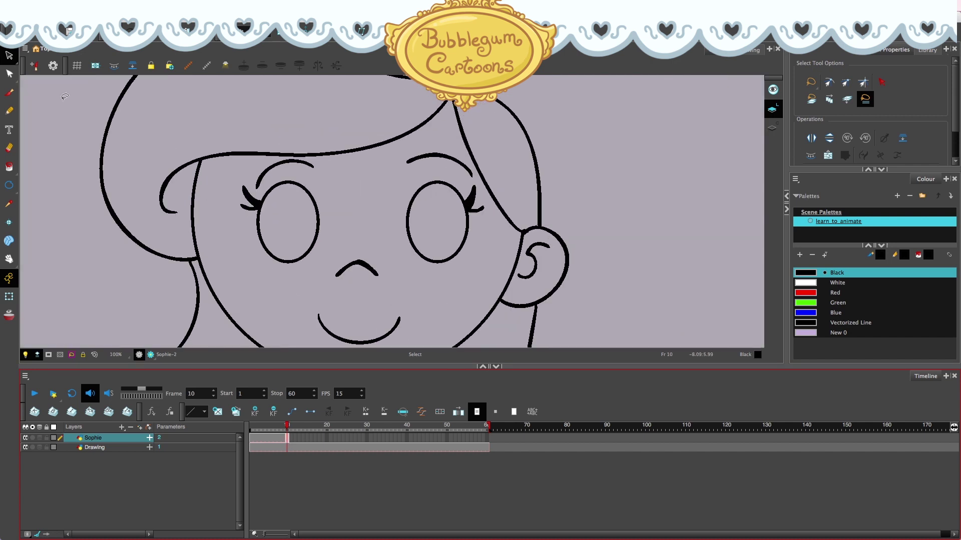
click(9, 92)
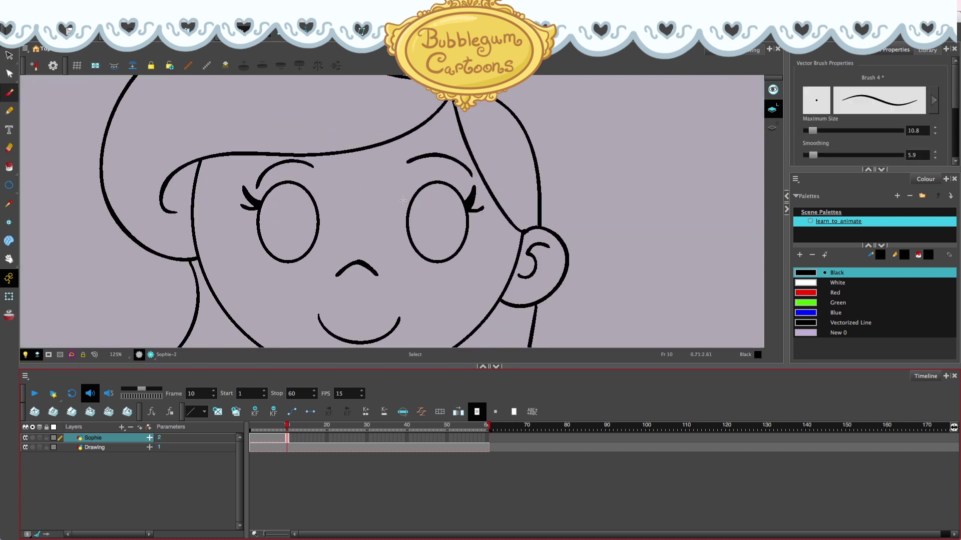
drag(403, 200, 468, 202)
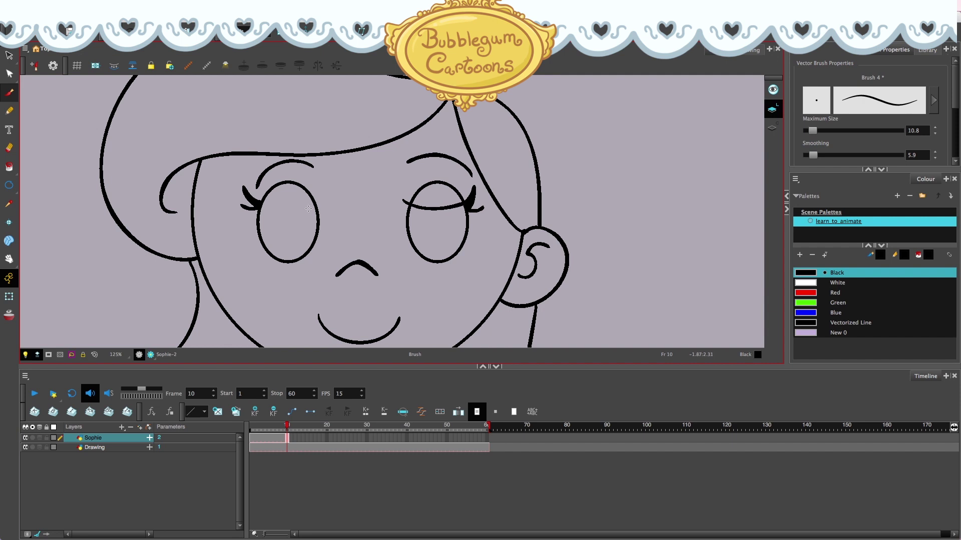
drag(321, 200, 260, 205)
key(ctrl+z)
mouse_move(324, 199)
mouse_down()
mouse_move(250, 198)
mouse_move(322, 201)
mouse_up()
key(ctrl+z)
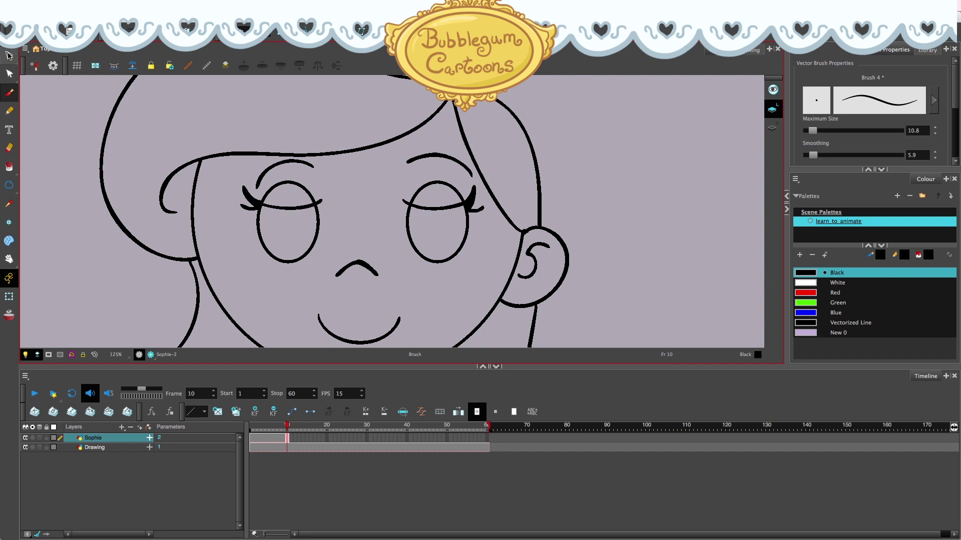
Remove the upper arcs of both eyes above the new eyelid lines in frame 10 with the Cutter tool
drag(9, 55, 28, 63)
drag(265, 192, 341, 191)
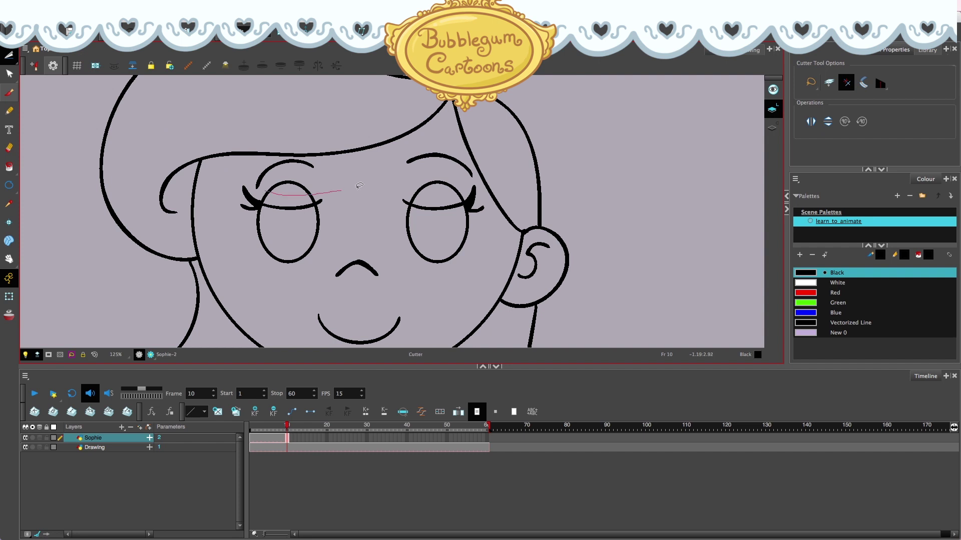
drag(415, 191, 452, 189)
scroll(408, 186, down, 1)
scroll(454, 185, down, 2)
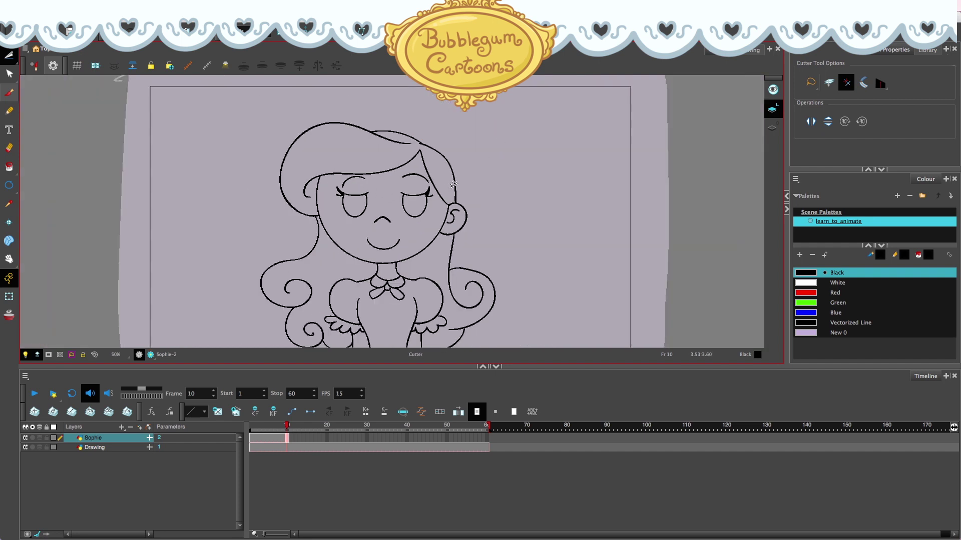
Flip back and forth between frames 9 and 10 to check how the eyes start closing
key(comma)
key(period)
key(comma)
key(period)
key(comma)
scroll(406, 207, down, 2)
scroll(399, 237, up, 2)
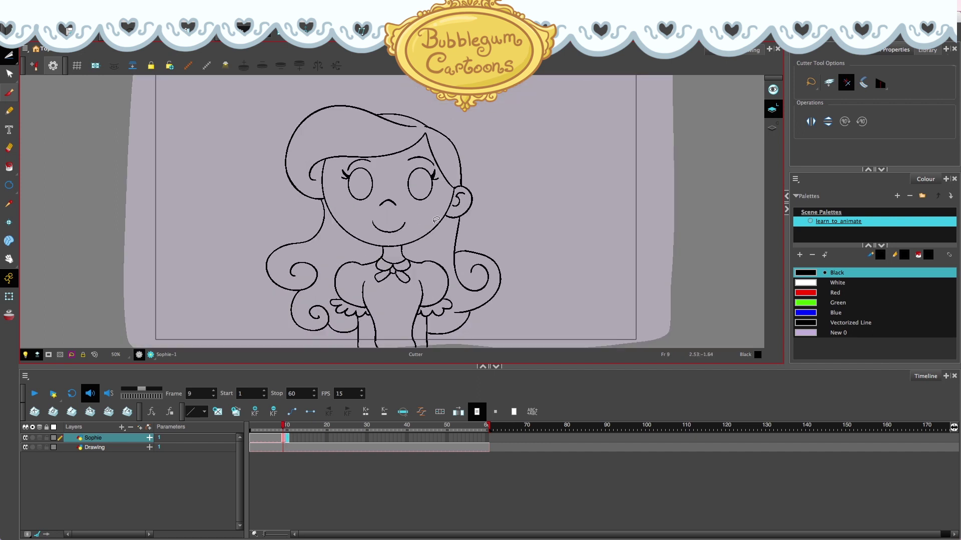
key(period)
key(comma)
key(period)
key(comma)
Turn on onion skin for the girl's layer and go to frame 10
click(39, 439)
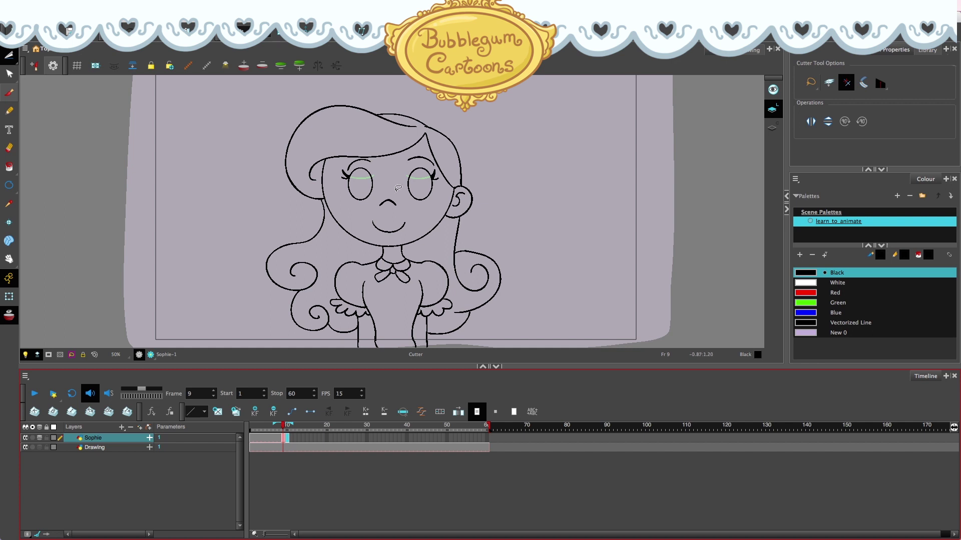
key(.)
key(period)
scroll(522, 184, down, 1)
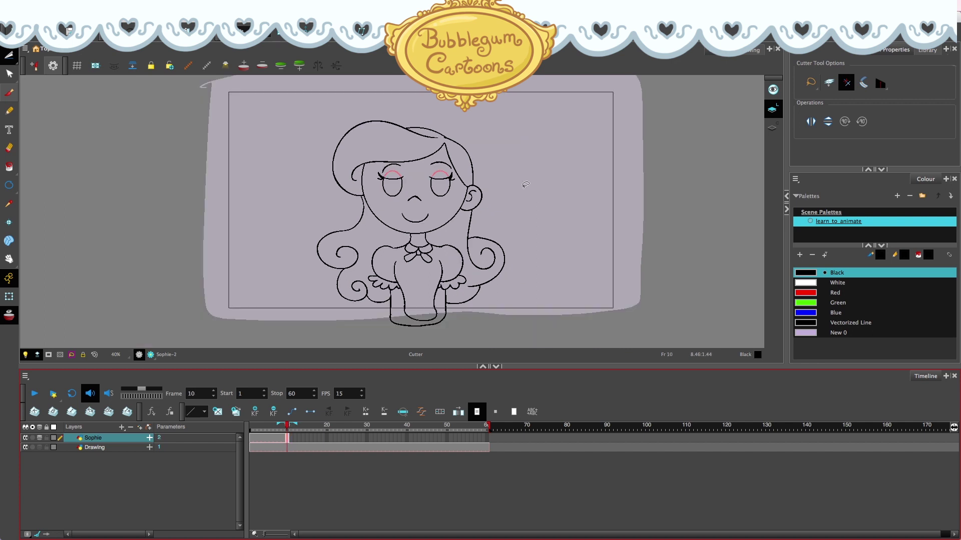
Copy the girl's complete drawing from frame 10 and paste it into frame 11
mouse_move(505, 139)
mouse_down()
mouse_move(281, 235)
mouse_move(553, 266)
mouse_up()
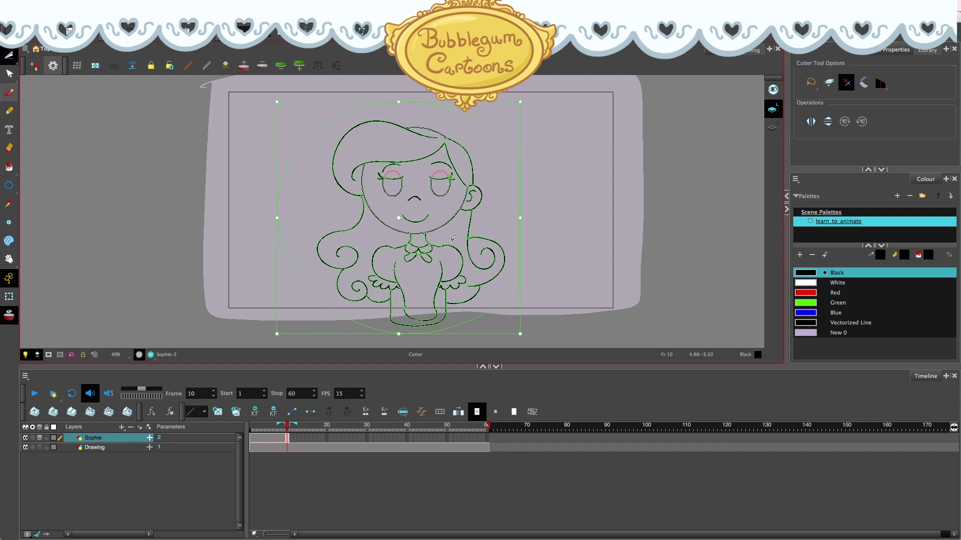
drag(9, 54, 25, 56)
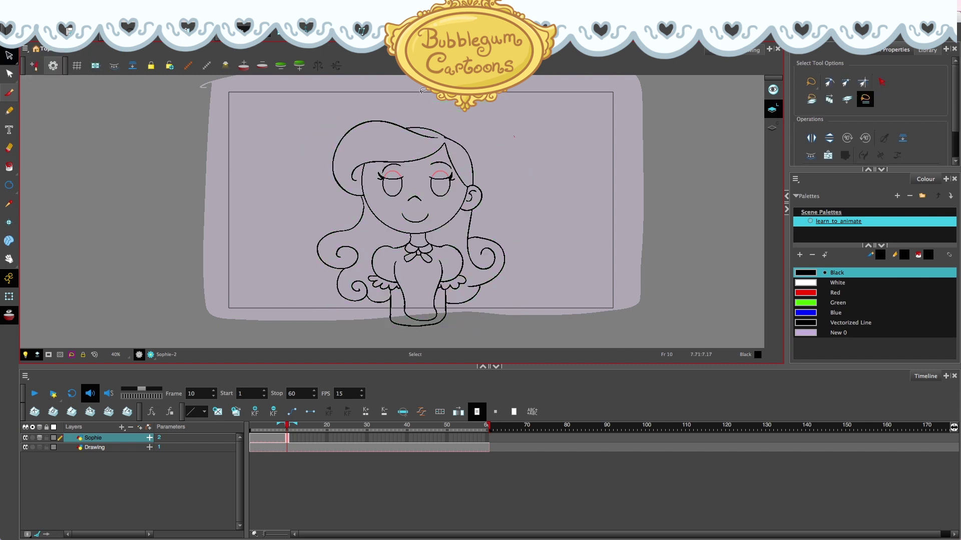
mouse_move(422, 90)
mouse_down()
mouse_move(408, 335)
mouse_move(432, 97)
mouse_move(424, 91)
mouse_up()
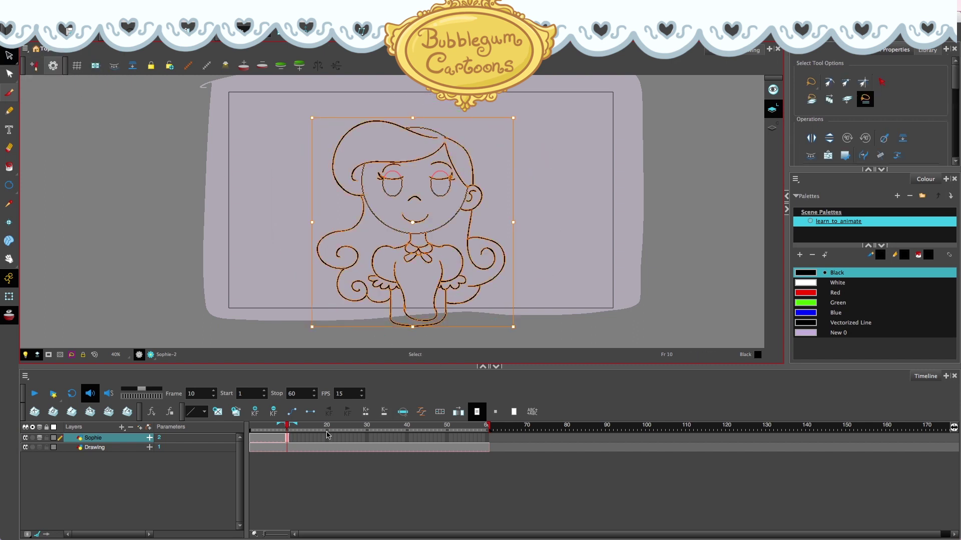
click(292, 439)
key(super+v)
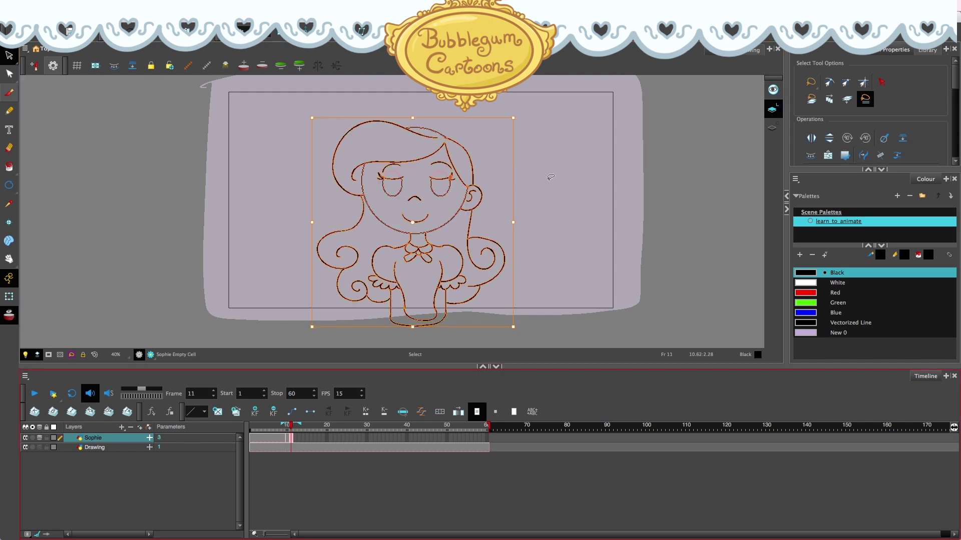
click(549, 179)
Brush a lower eyelid line with outer lashes across each eye in frame 11, below the existing lids
key(2)
scroll(435, 162, up, 2)
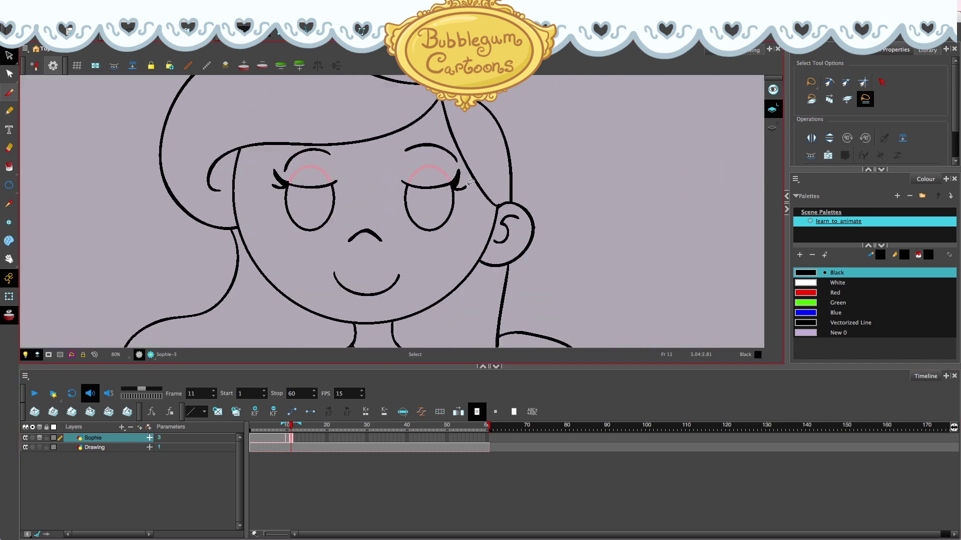
click(9, 92)
mouse_move(410, 207)
mouse_down()
mouse_move(443, 214)
mouse_move(471, 202)
mouse_move(450, 212)
mouse_move(469, 210)
mouse_up()
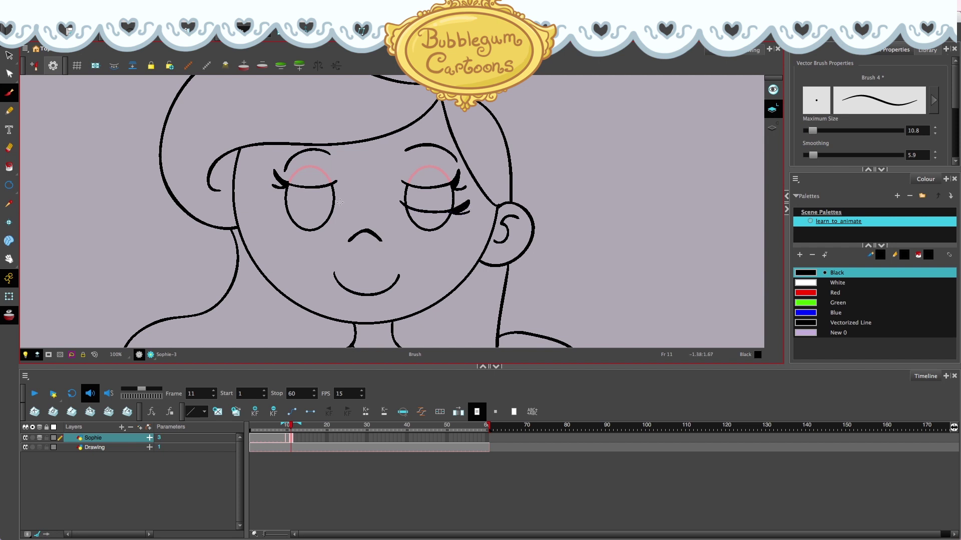
drag(329, 206, 273, 205)
Delete the old eyelids, lashes and eye outlines above the new lid lines in frame 11 with the Cutter tool
drag(9, 54, 41, 65)
drag(343, 198, 270, 181)
mouse_move(384, 192)
mouse_down()
mouse_move(460, 191)
mouse_move(443, 160)
mouse_move(300, 174)
mouse_move(274, 168)
mouse_move(258, 179)
mouse_move(284, 189)
mouse_move(466, 187)
mouse_up()
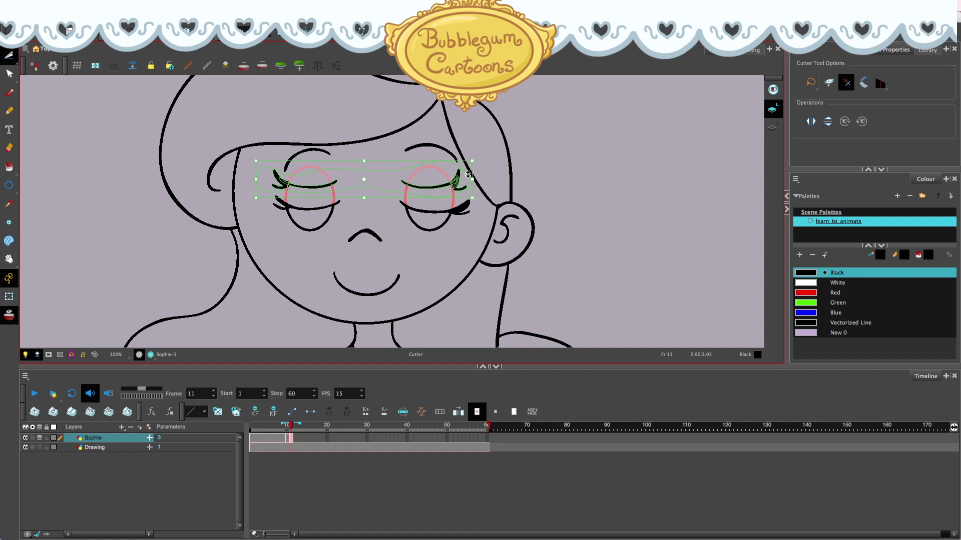
key(Delete)
key(1)
key(1)
scroll(467, 178, up, 3)
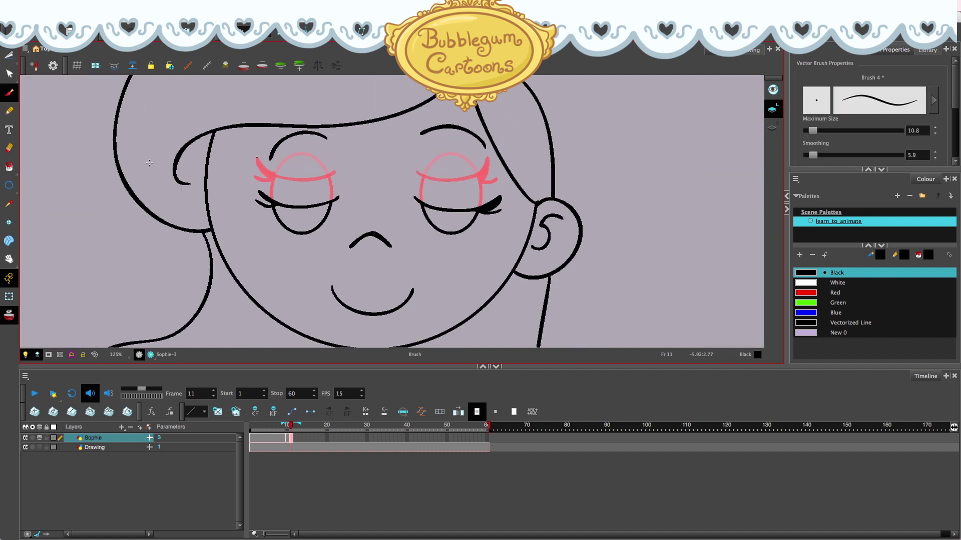
Copy the girl's complete drawing from frame 11 and paste it into frame 12
click(19, 56)
click(37, 54)
scroll(511, 198, down, 4)
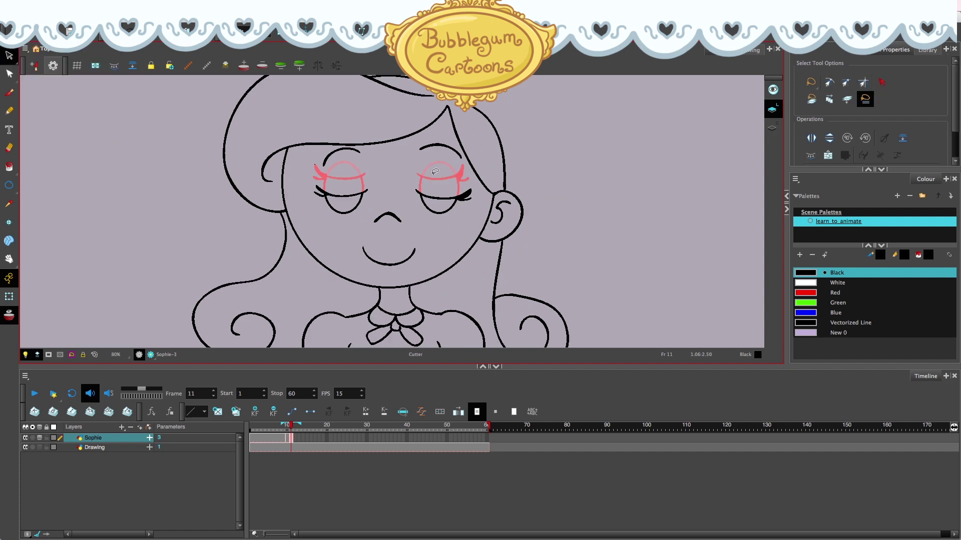
mouse_move(511, 197)
mouse_down()
mouse_move(523, 158)
mouse_move(303, 97)
mouse_move(285, 327)
mouse_move(542, 175)
mouse_move(500, 169)
mouse_up()
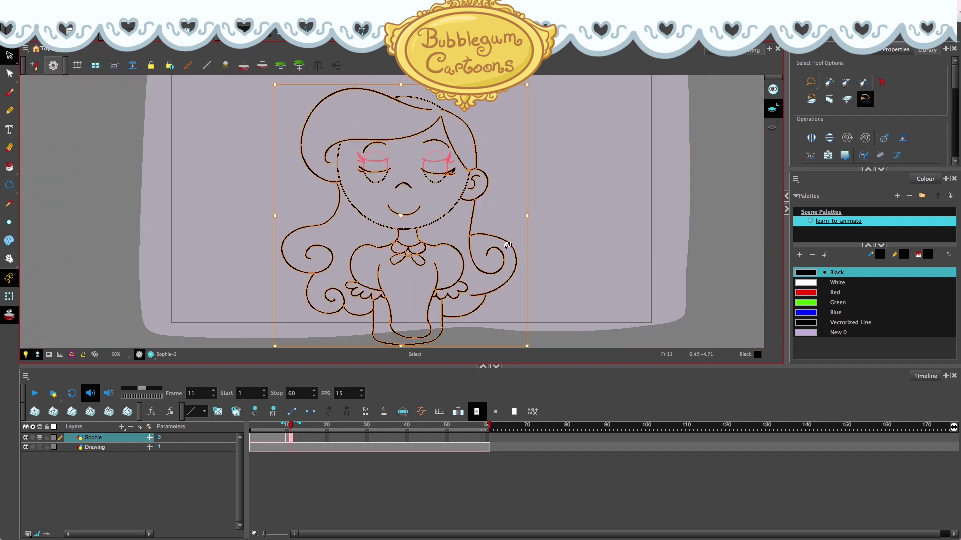
key(period)
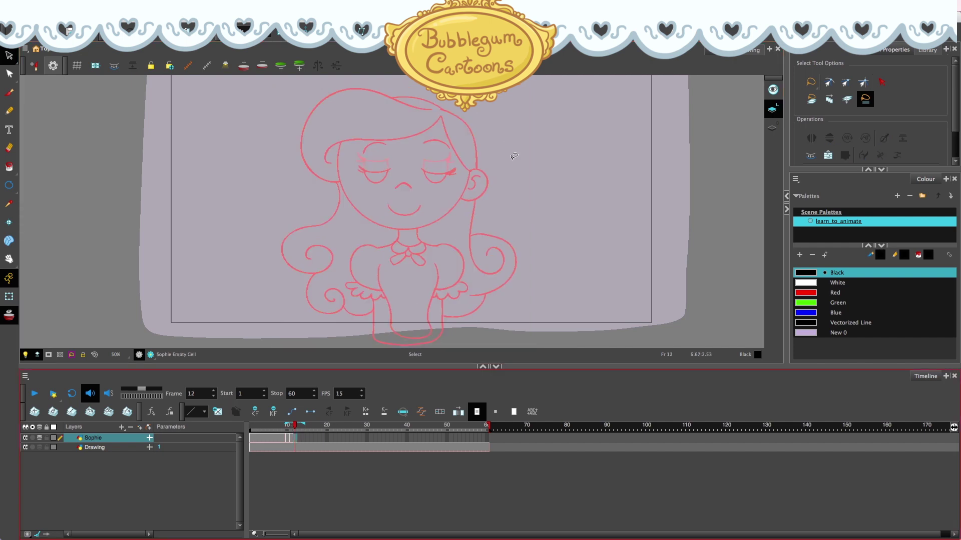
key(ctrl+v)
click(514, 154)
Select the stray lash fragment beside the left eye in frame 11 and return to frame 12
scroll(453, 147, up, 4)
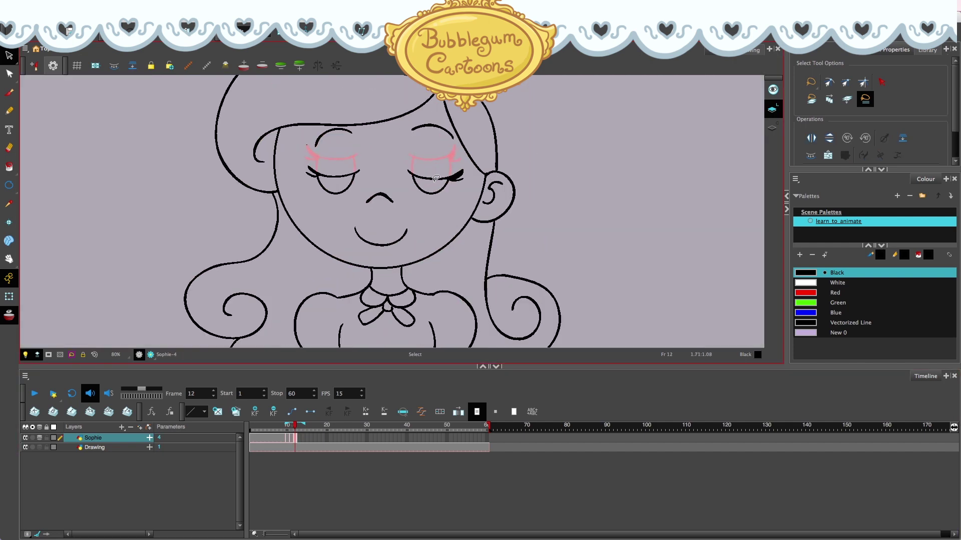
drag(442, 146, 280, 148)
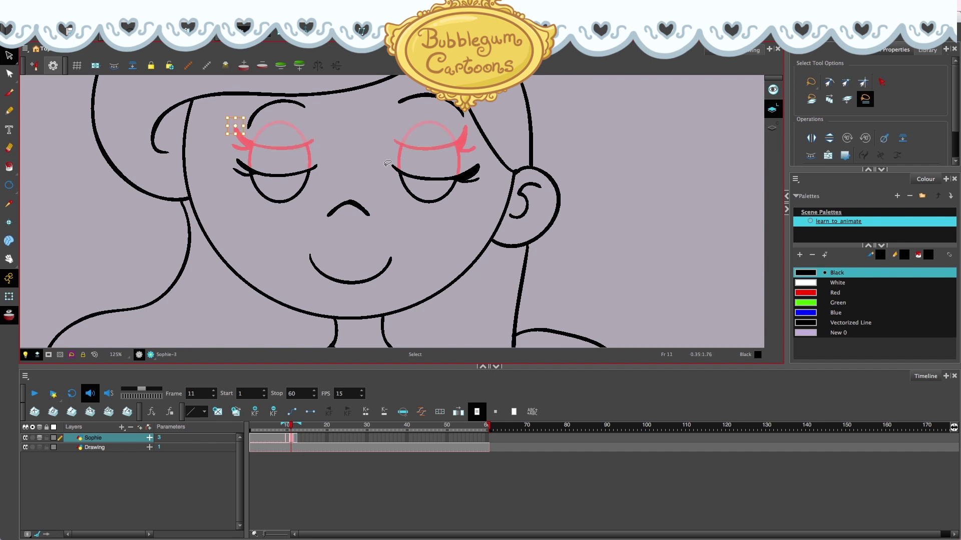
click(296, 438)
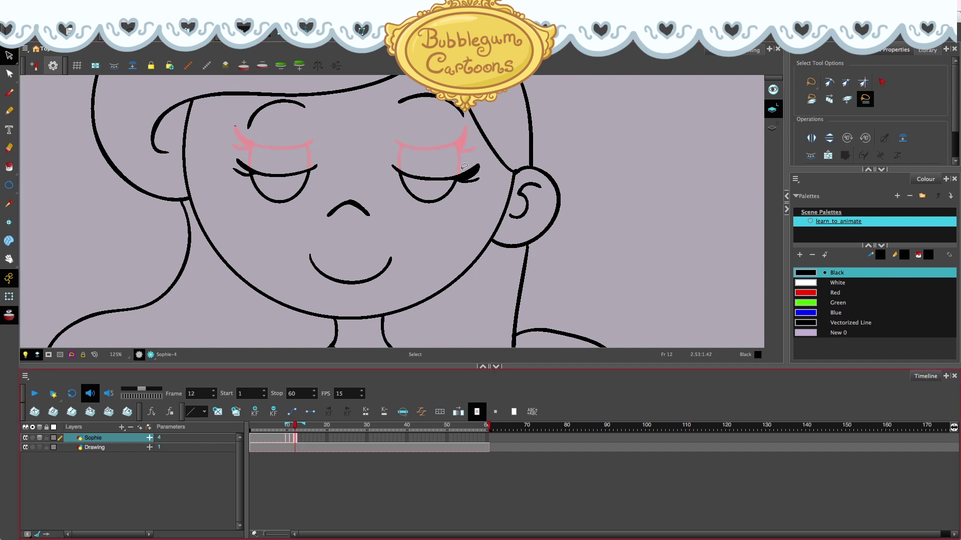
Replace both eyes in frame 12 with brushed closed-eyelid curves and outer lashes, slightly below the previous frame's lid lines
mouse_move(462, 151)
mouse_down()
mouse_move(404, 146)
mouse_move(252, 144)
mouse_move(245, 203)
mouse_move(344, 182)
mouse_move(420, 207)
mouse_move(467, 156)
mouse_move(253, 137)
mouse_move(235, 118)
mouse_up()
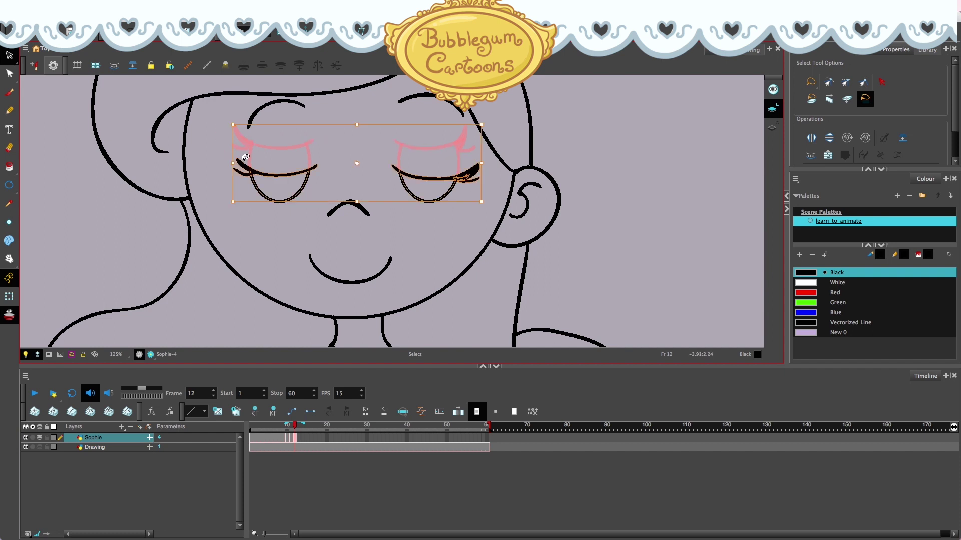
click(10, 93)
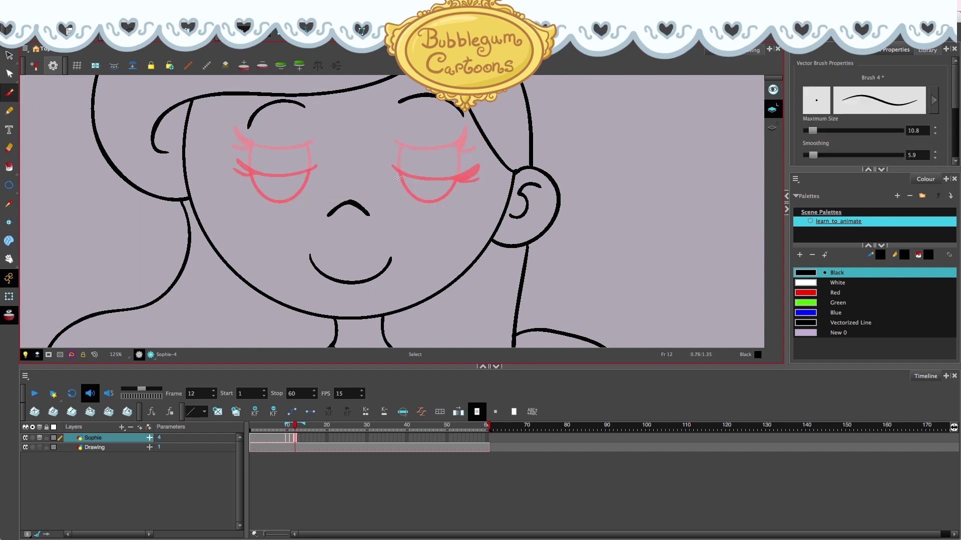
mouse_move(418, 191)
mouse_down()
mouse_move(483, 185)
mouse_move(458, 186)
mouse_move(455, 188)
mouse_up()
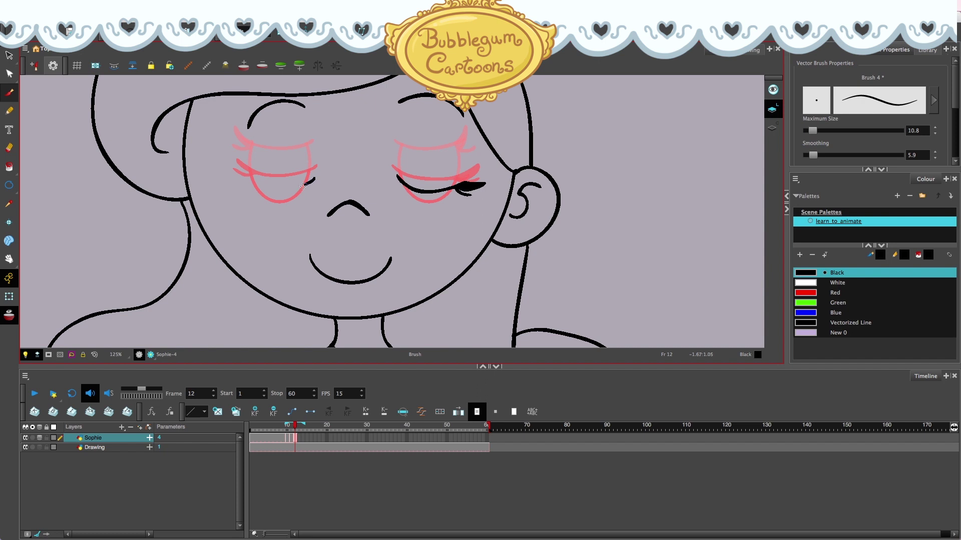
mouse_move(302, 186)
mouse_down()
mouse_move(235, 176)
mouse_move(257, 186)
mouse_move(233, 189)
mouse_up()
scroll(510, 304, down, 4)
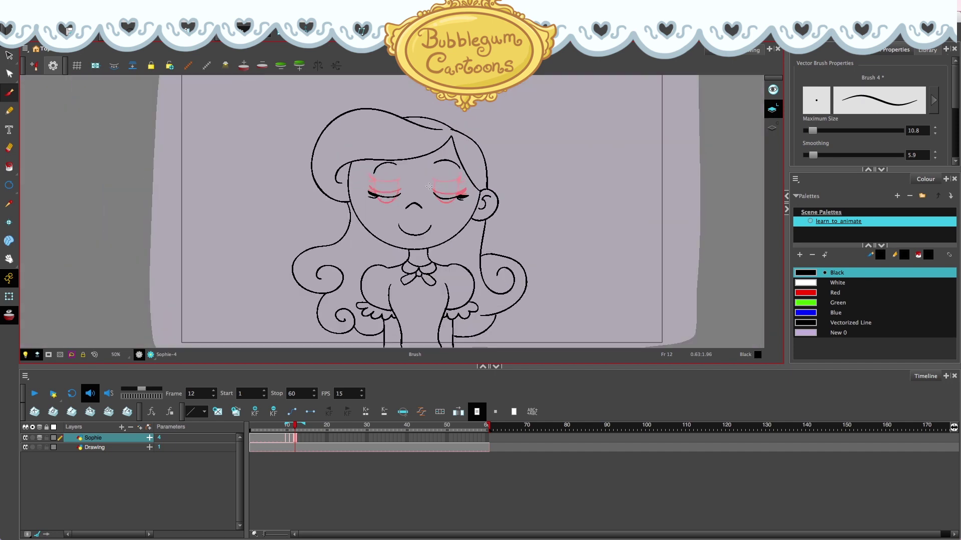
scroll(450, 221, down, 1)
scroll(445, 216, up, 1)
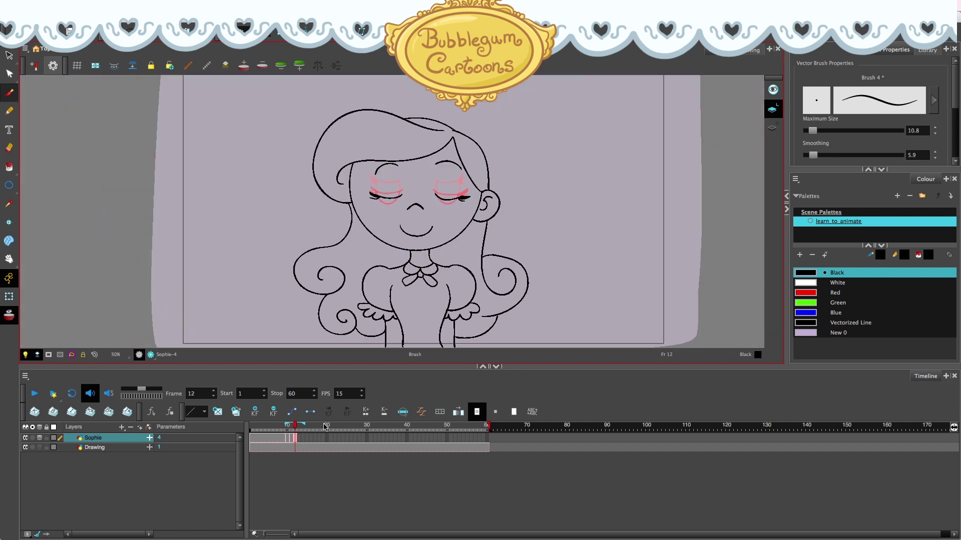
Extend the exposure of the closed-eye drawing on the Sophie layer to frame 13
click(301, 439)
right_click(300, 440)
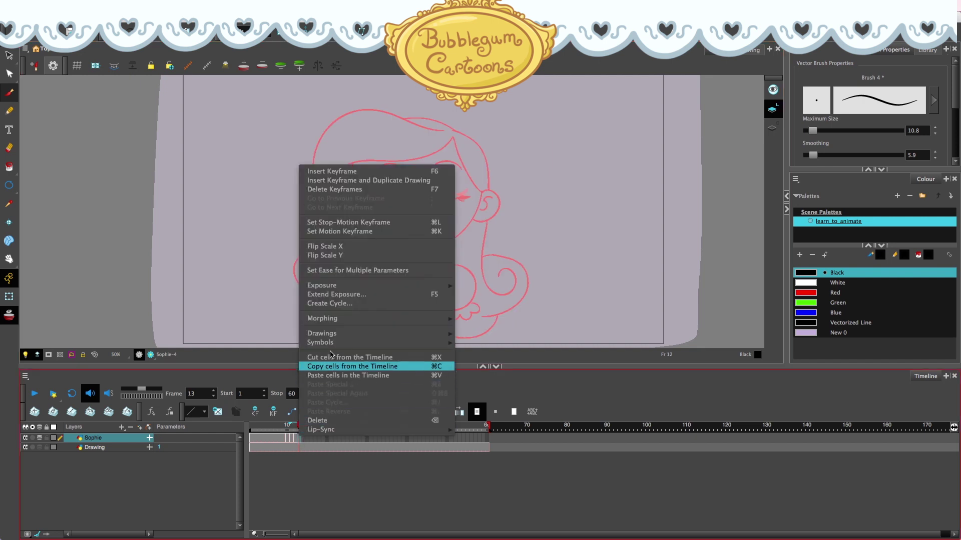
click(352, 299)
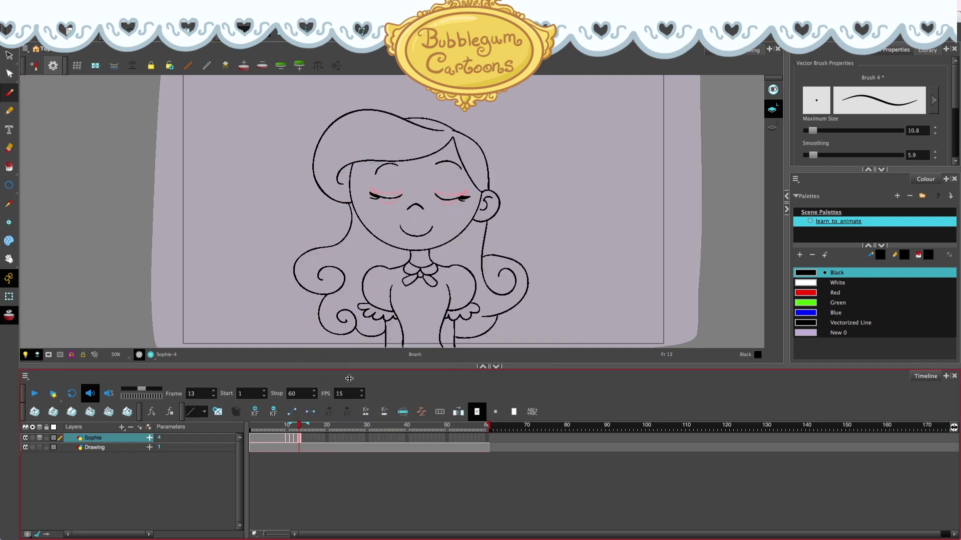
Copy the girl's complete half-closed drawing from frame 10 and paste it into frame 14
click(286, 440)
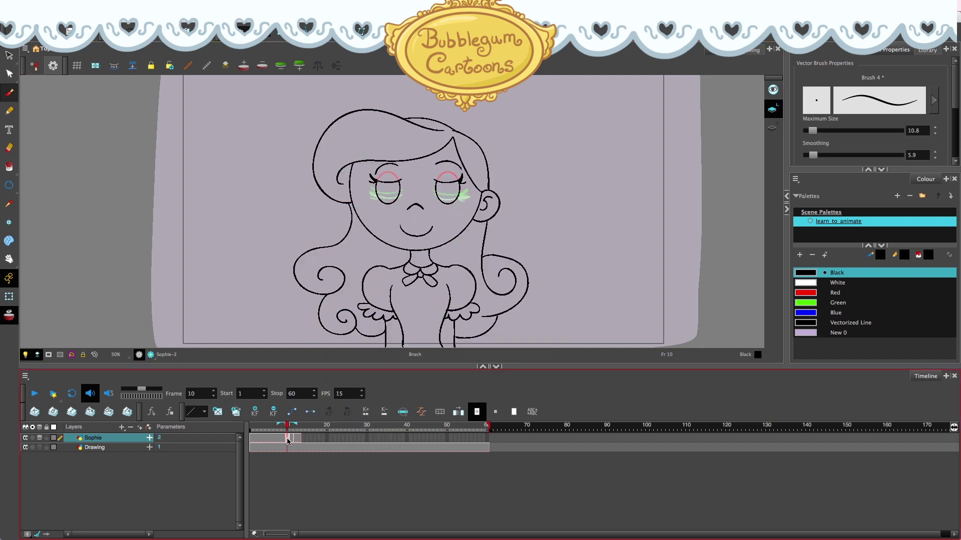
click(9, 55)
mouse_move(558, 245)
mouse_down()
mouse_move(465, 105)
mouse_move(399, 324)
mouse_move(563, 139)
mouse_move(328, 257)
mouse_move(546, 324)
mouse_up()
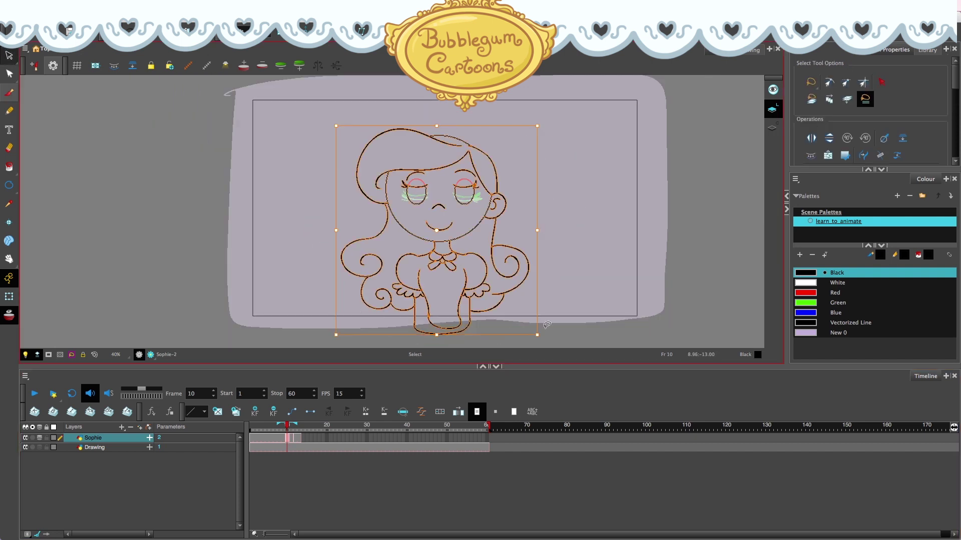
click(303, 439)
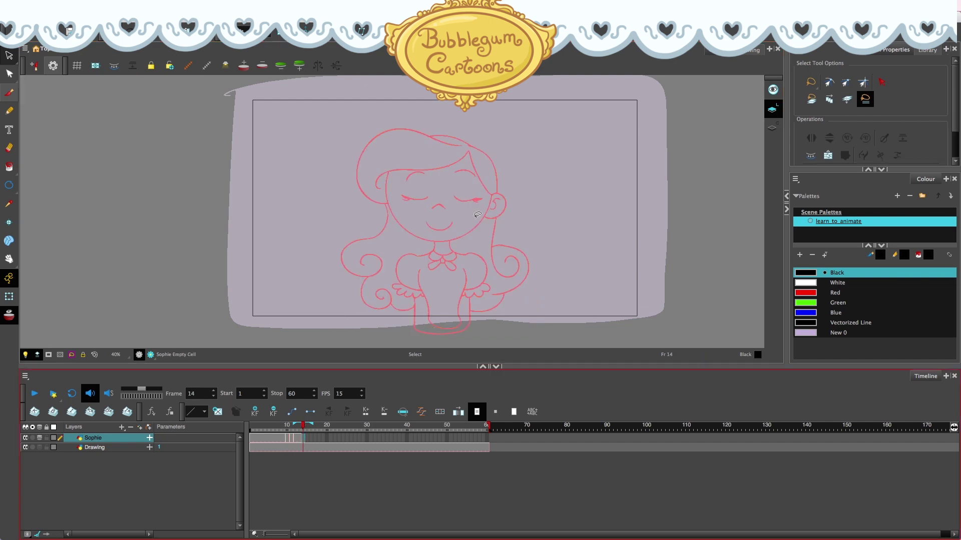
key(ctrl+v)
key(Escape)
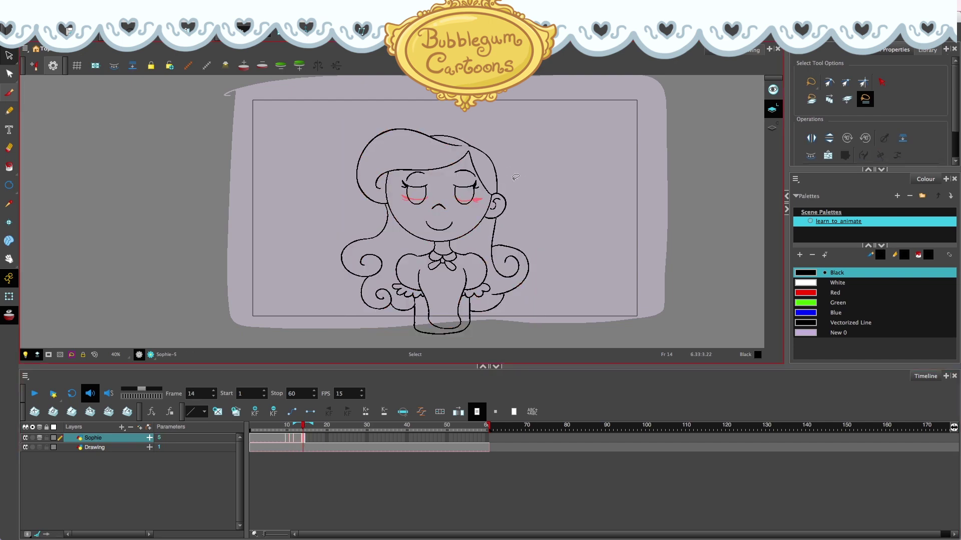
Delete the eyelid lines and lashes of both eyes in frame 14, keeping the eye outlines
scroll(466, 176, up, 2)
scroll(473, 184, up, 2)
click(476, 190)
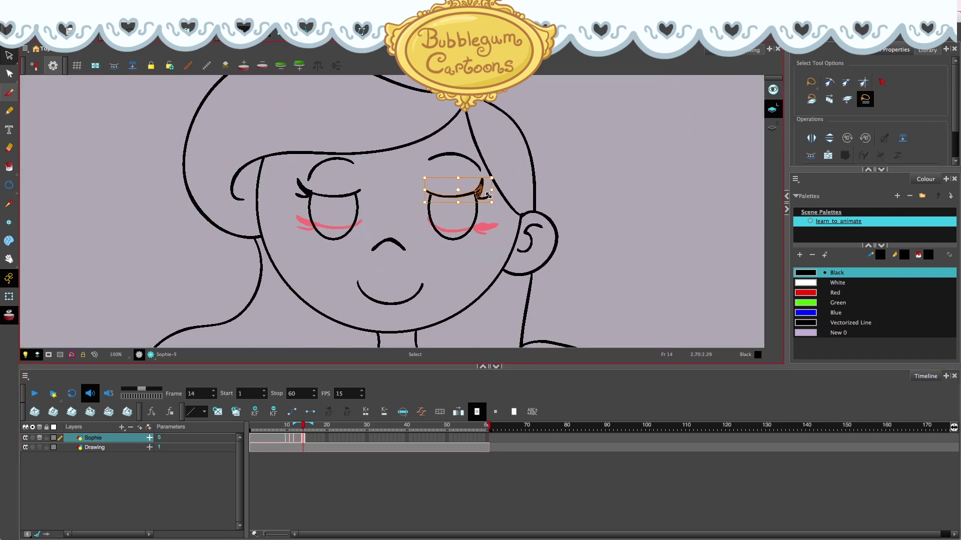
key(Delete)
drag(302, 187, 343, 206)
key(Delete)
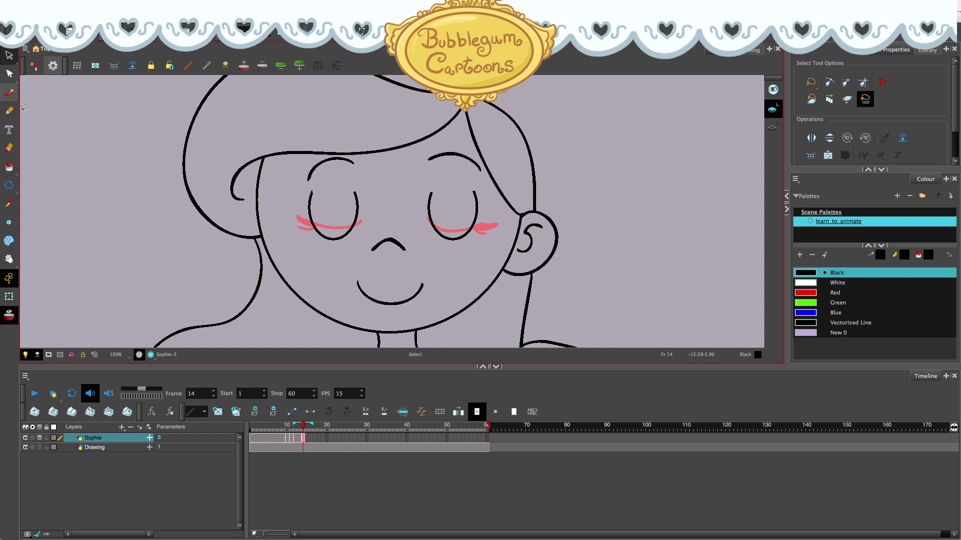
Flip back through the earlier blink frames to compare the eyelid heights, and return to frame 14 with the Brush ready
click(9, 92)
key(comma)
key(comma)
key(comma)
key(comma)
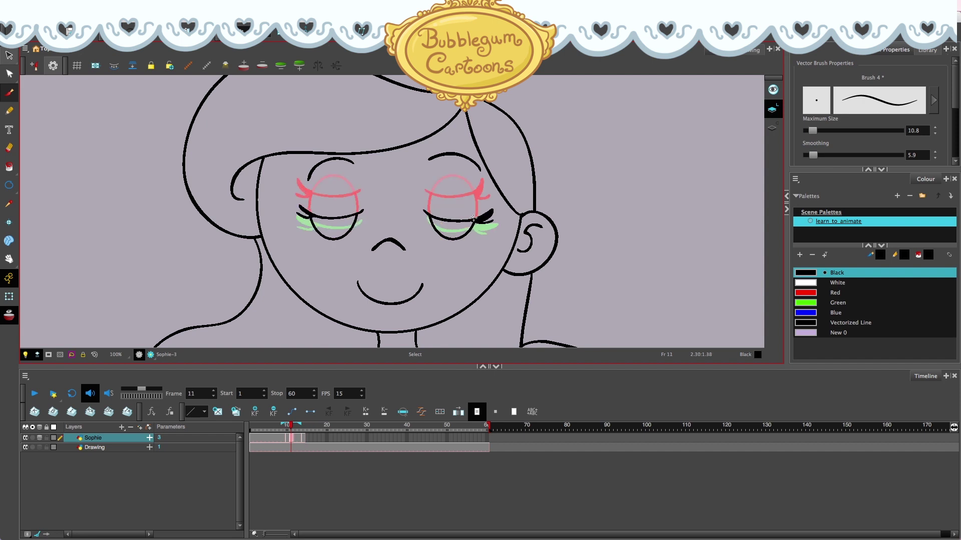
key(period)
key(period)
key(period)
key(period)
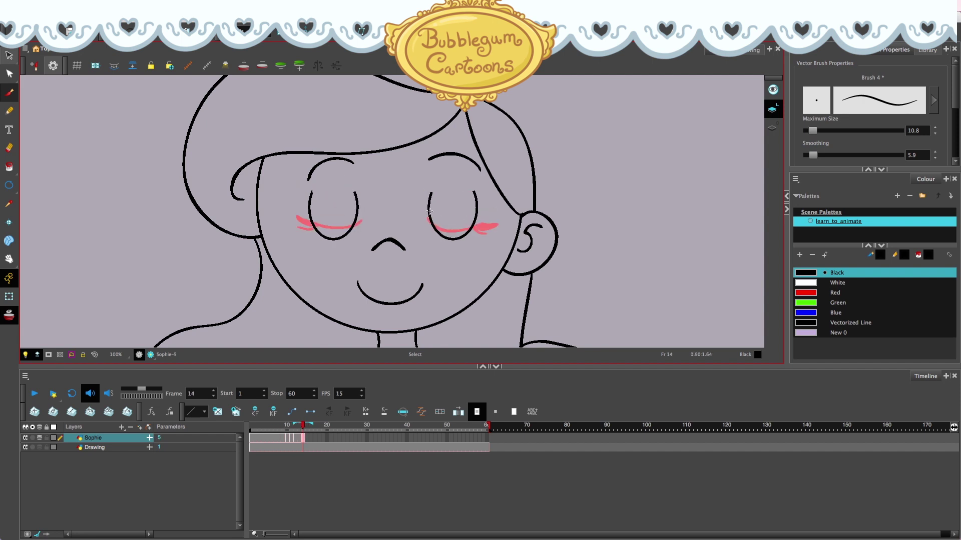
drag(426, 210, 493, 207)
key(super+z)
key(super+z)
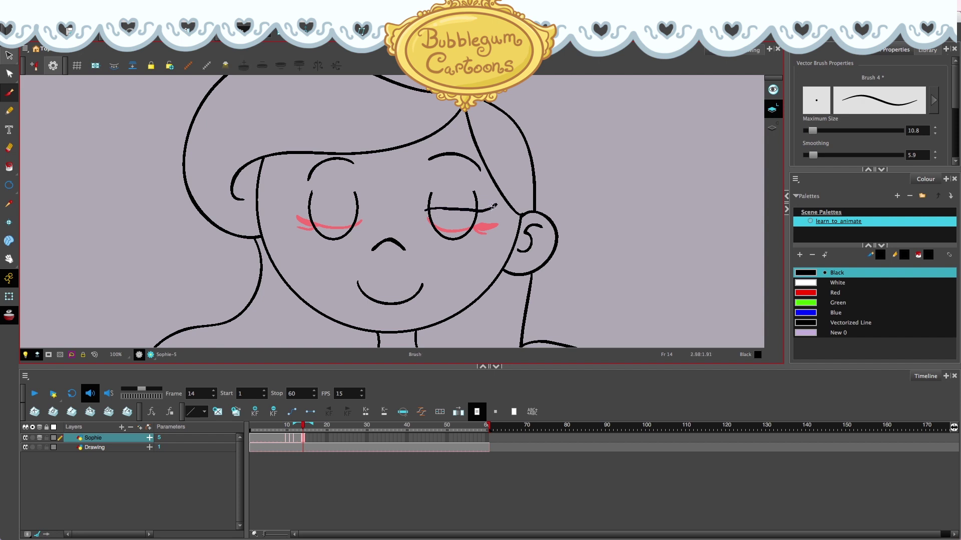
key(ctrl+z)
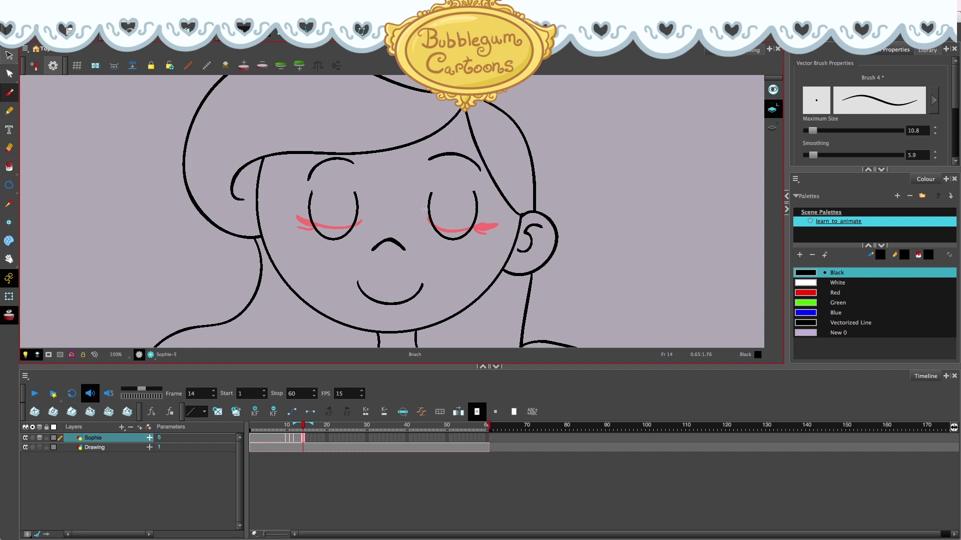
Brush a nearly straight eyelid line with outer lashes across the middle of each eye in frame 14
mouse_move(425, 209)
mouse_down()
mouse_move(499, 213)
mouse_move(475, 213)
mouse_up()
drag(320, 205, 292, 209)
scroll(476, 193, down, 2)
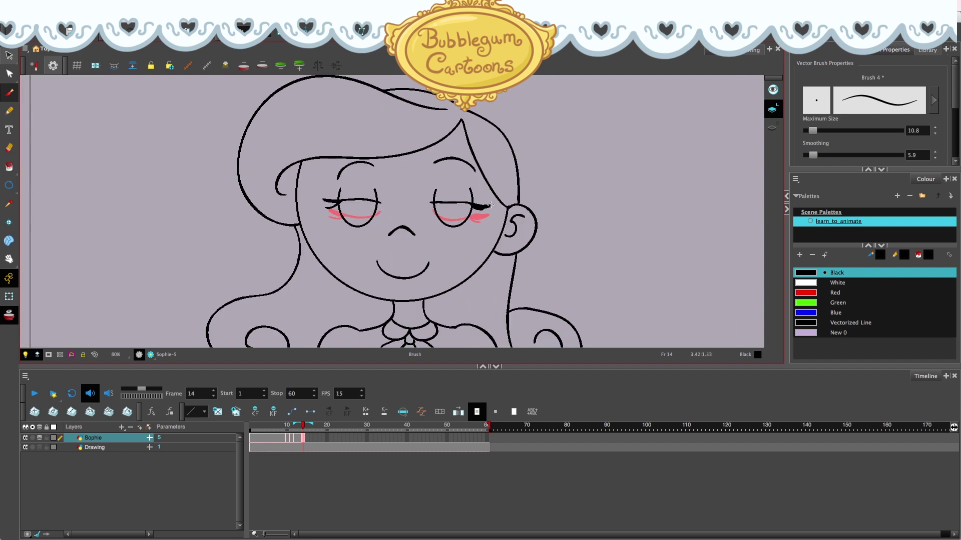
Remove the eye outlines above the new eyelid lines in frame 14 with the Cutter tool
click(10, 55)
click(52, 66)
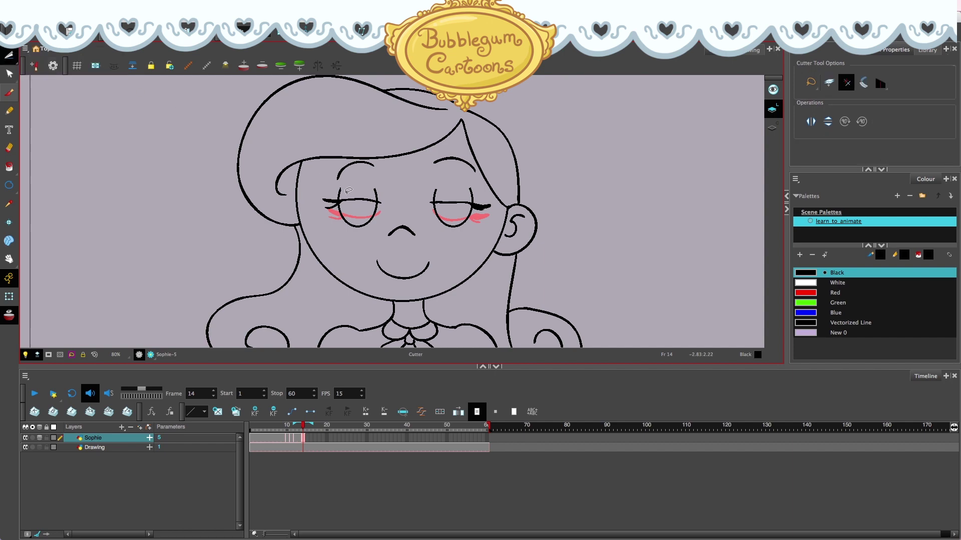
drag(316, 189, 384, 195)
scroll(489, 176, down, 1)
scroll(500, 180, down, 3)
scroll(540, 203, up, 2)
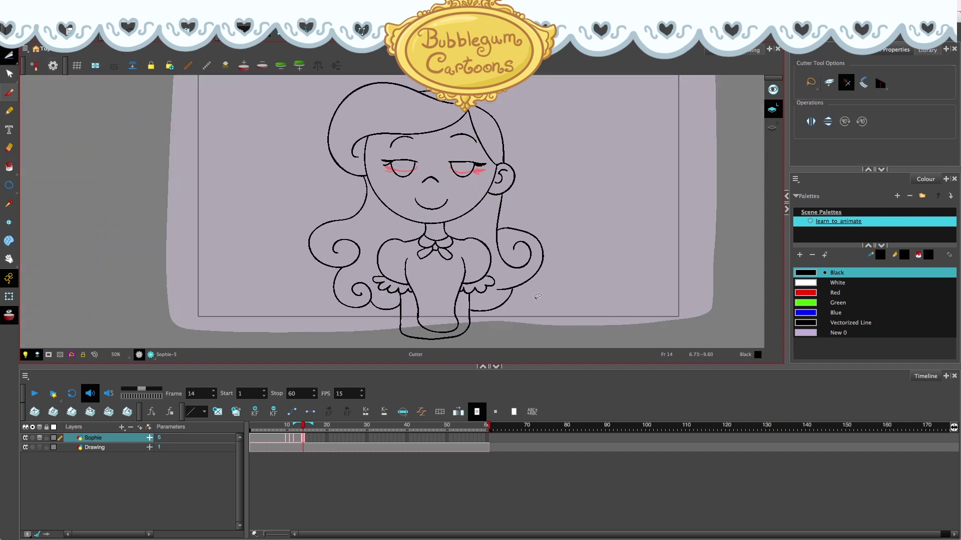
Copy the open-eyed drawing's cell from frame 8 on the Sophie layer and paste it into frame 15
click(282, 438)
click(283, 438)
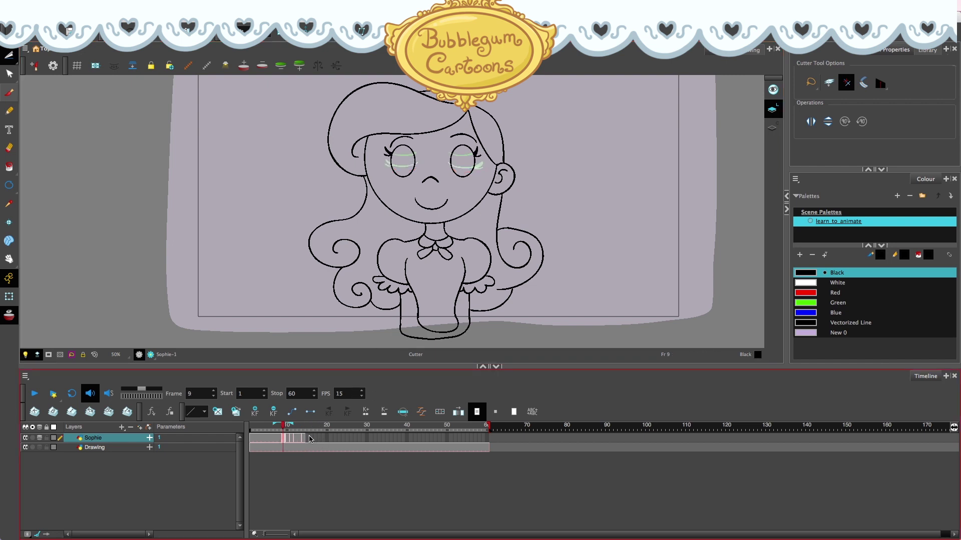
click(280, 438)
right_click(282, 438)
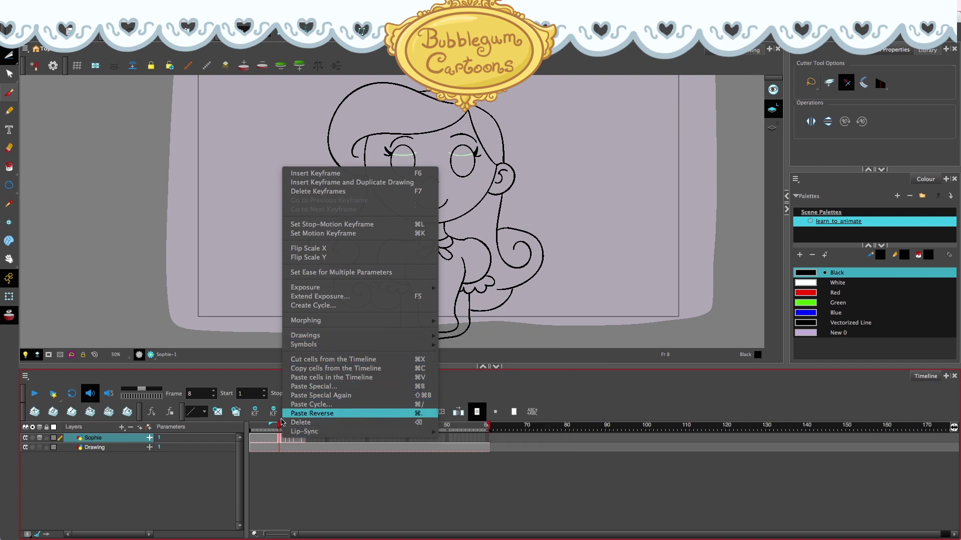
click(270, 437)
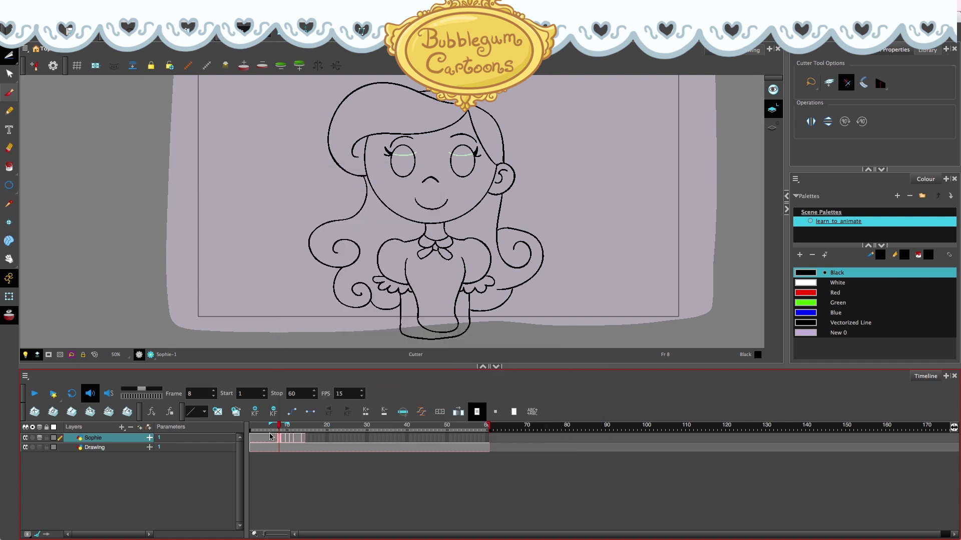
click(309, 439)
key(ctrl+v)
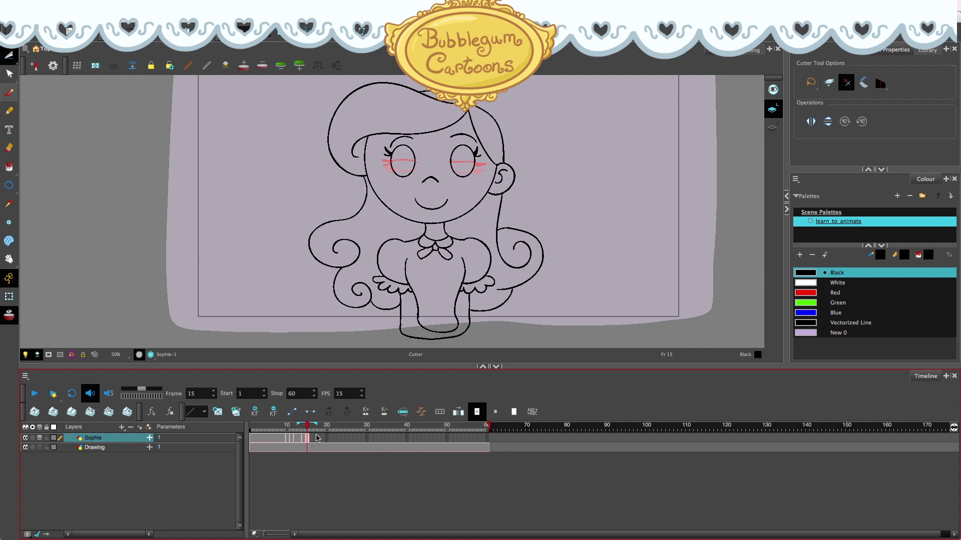
Extend the exposure of the open-eyed drawing from frame 15 to frame 23
click(338, 438)
right_click(338, 439)
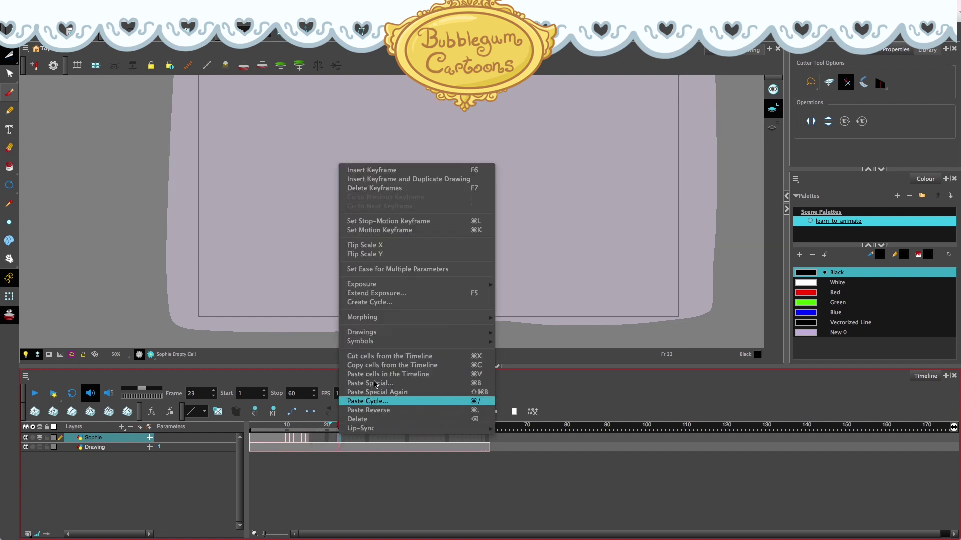
click(396, 292)
Turn off onion skin and play the blink animation from frame 1
mouse_move(283, 425)
mouse_down()
mouse_move(311, 425)
mouse_move(269, 424)
mouse_move(327, 426)
mouse_move(250, 425)
mouse_up()
key(alt+o)
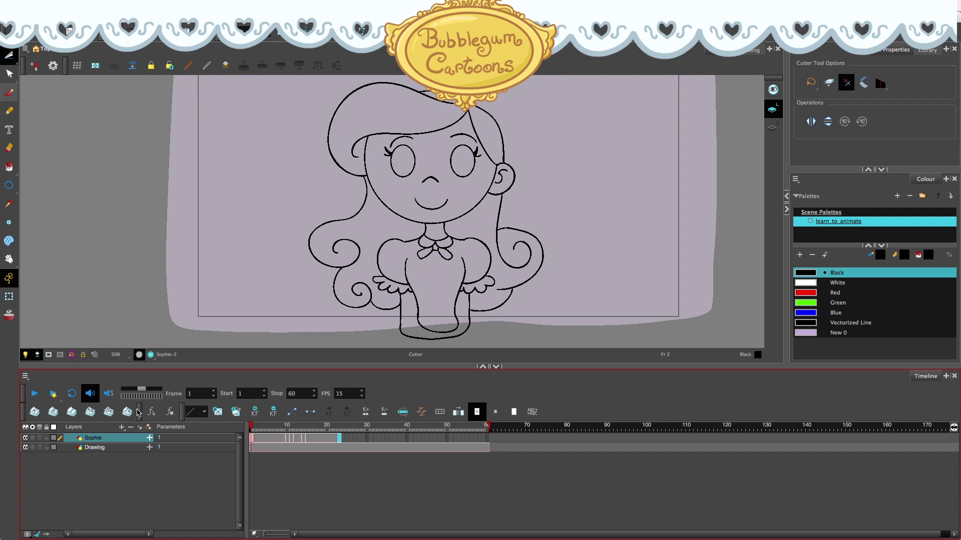
click(35, 394)
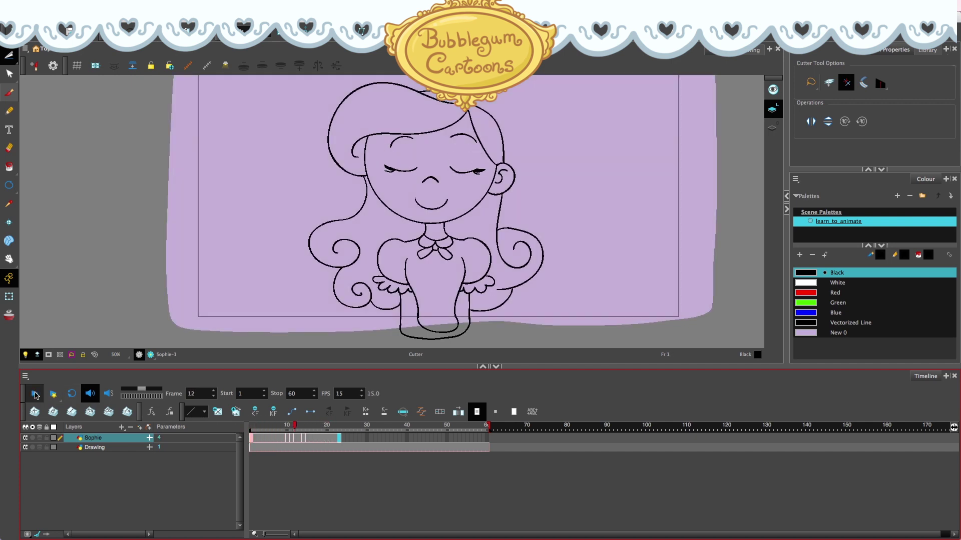
click(34, 394)
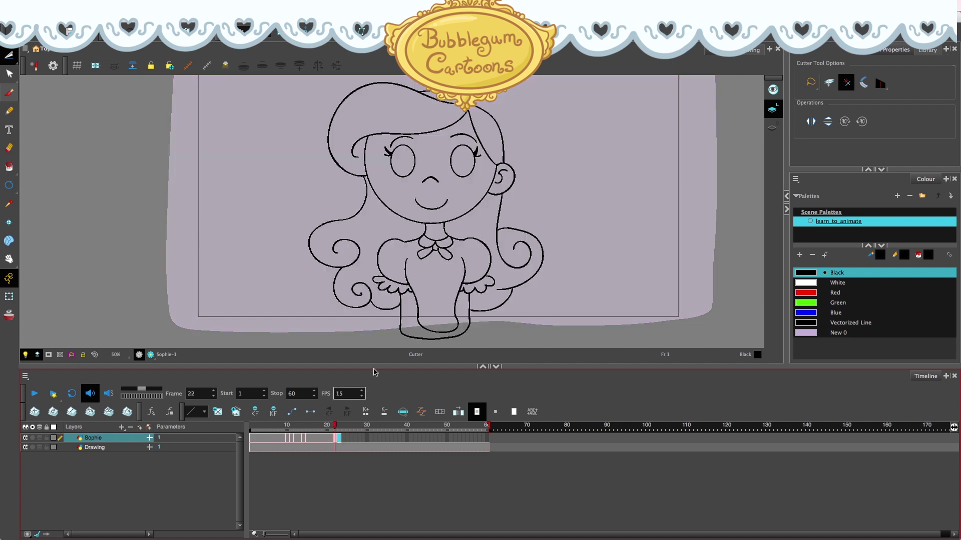
scroll(552, 184, down, 2)
scroll(582, 161, up, 1)
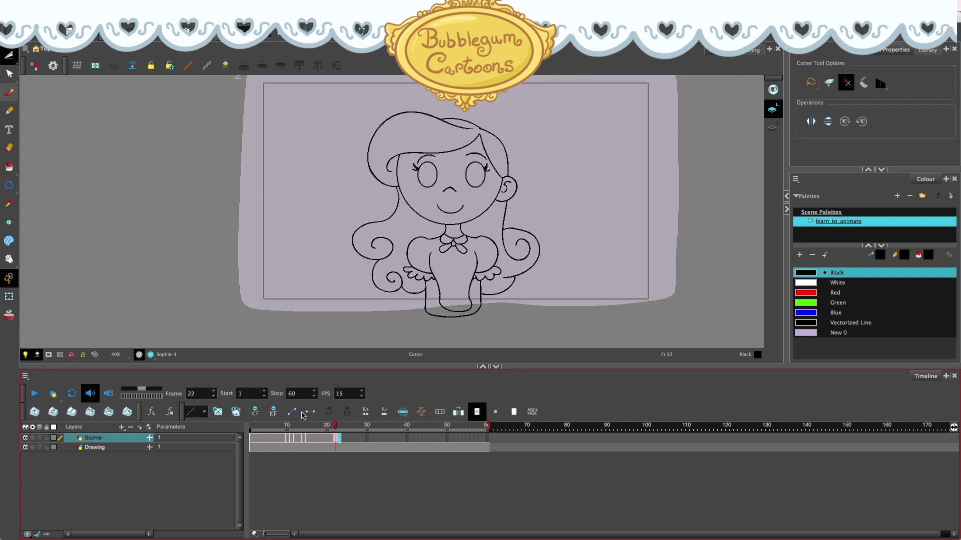
Duplicate the Sophie layer's cells from frames 1 to 23, pasting them at frame 24
drag(251, 440, 339, 441)
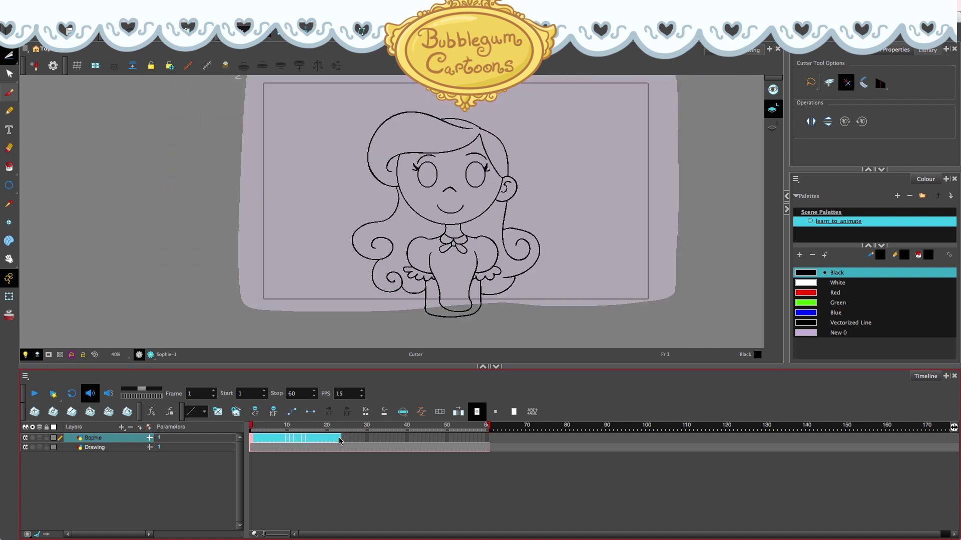
click(345, 441)
key(ctrl+v)
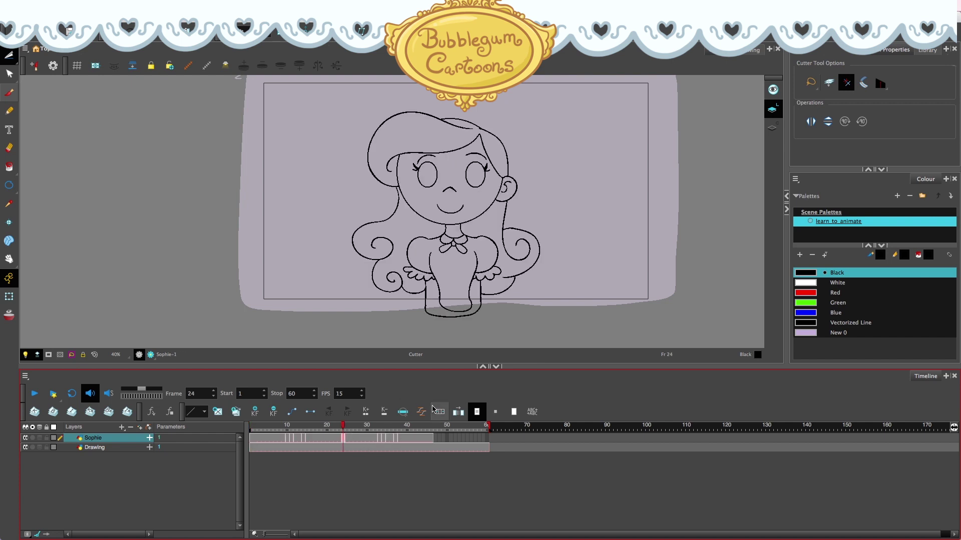
Clear the Sophie cells from frame 40 onward, paste a copy of the second blink's cells at frame 40, and play the animation
drag(430, 437, 418, 437)
key(Delete)
drag(378, 439, 405, 440)
key(ctrl+c)
click(407, 438)
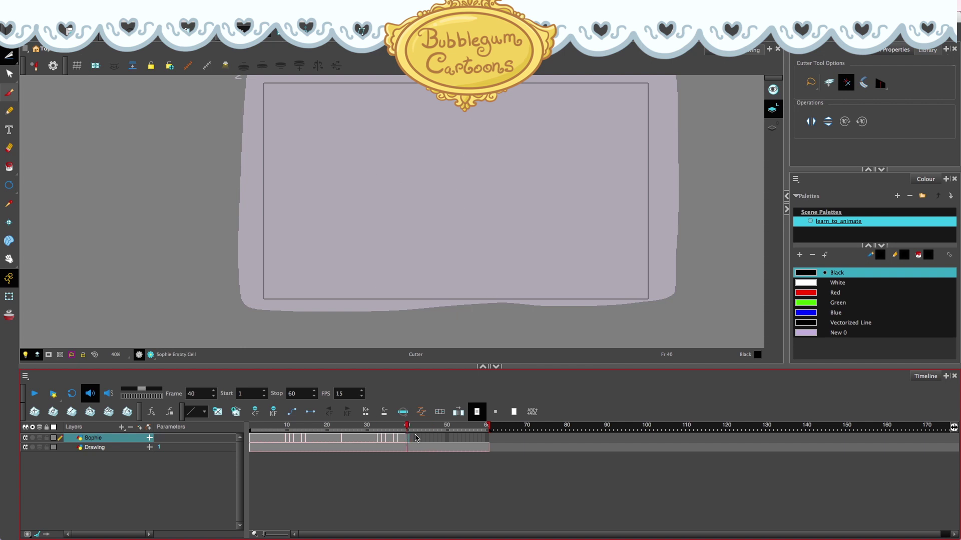
key(ctrl+v)
click(34, 394)
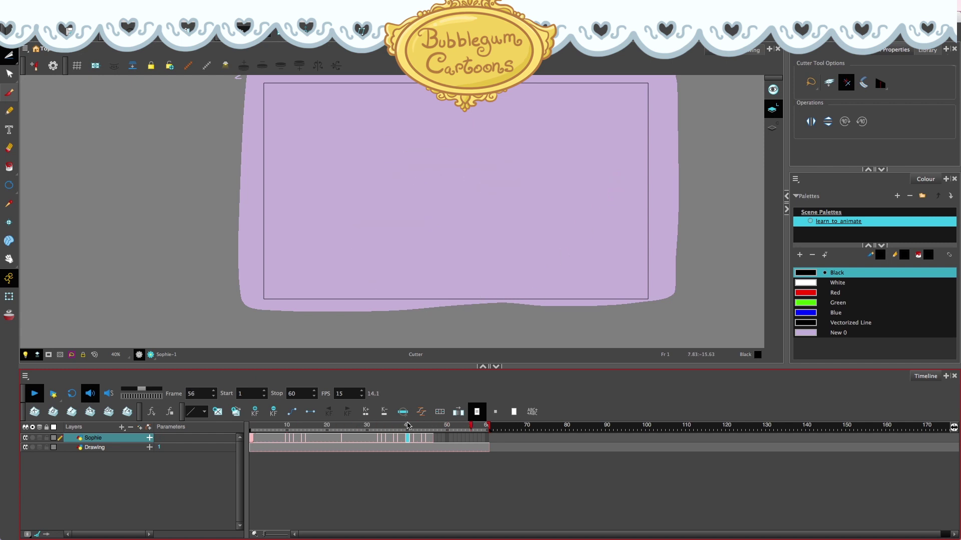
Tighten the gap between the second and third blinks by removing a surplus cell and shifting the third blink to frame 39, and replay it
mouse_move(406, 425)
mouse_down()
mouse_move(378, 428)
mouse_move(407, 428)
mouse_move(402, 433)
mouse_up()
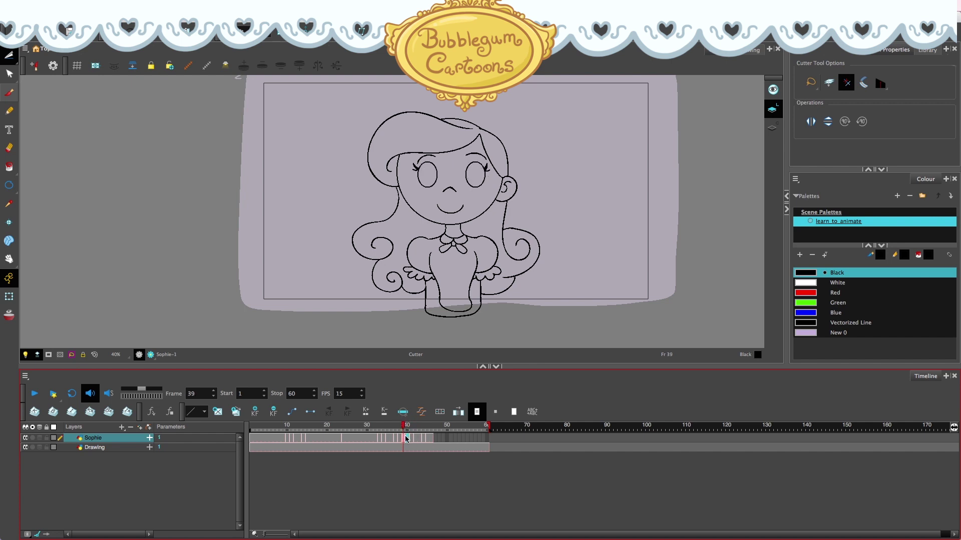
click(407, 441)
click(410, 440)
key(Delete)
drag(431, 440, 375, 425)
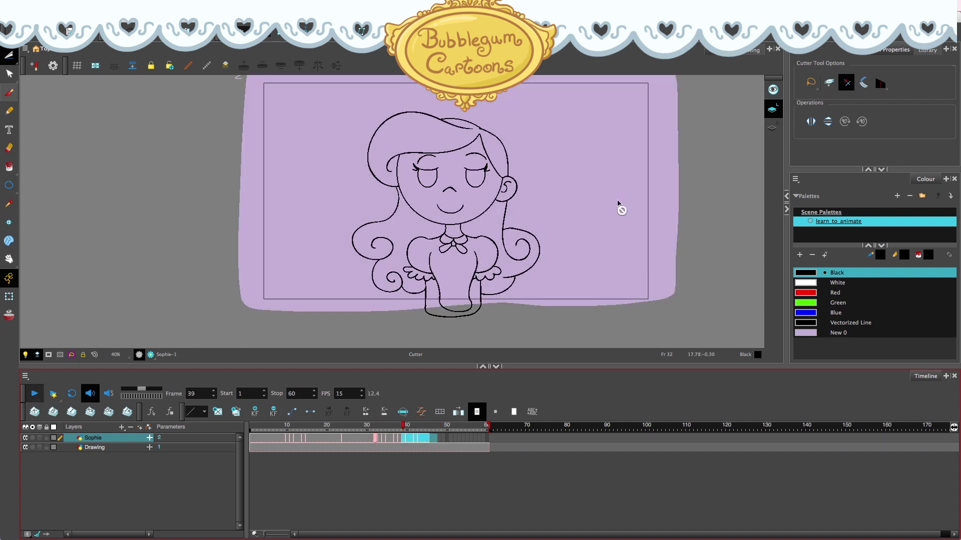
Bring the third blink closer to the second by removing surplus Sophie cells around frames 38 to 41, and replay the animation
mouse_move(411, 427)
mouse_down()
mouse_move(379, 433)
mouse_move(408, 433)
mouse_move(399, 433)
mouse_up()
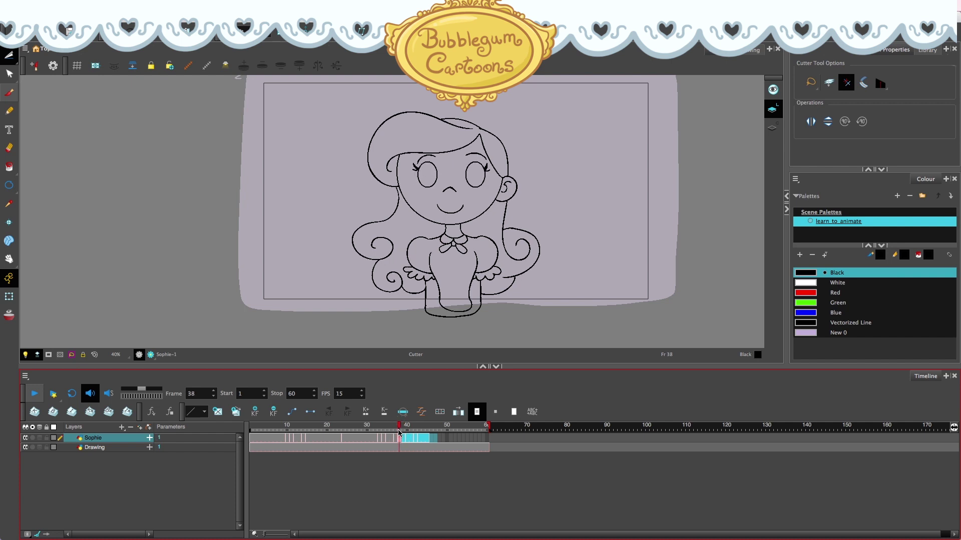
click(388, 439)
click(394, 439)
click(398, 438)
drag(399, 428, 407, 429)
click(402, 437)
key(Delete)
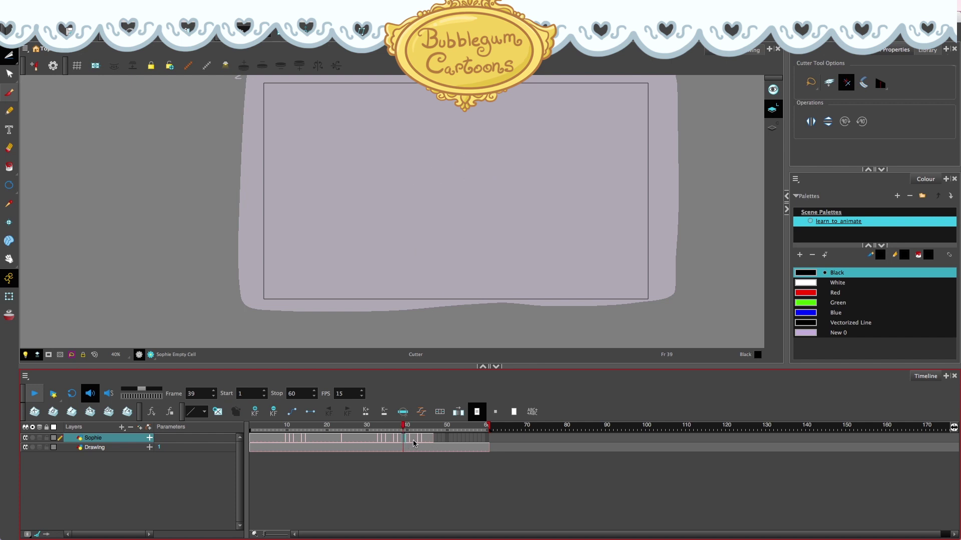
click(407, 440)
key(super+v)
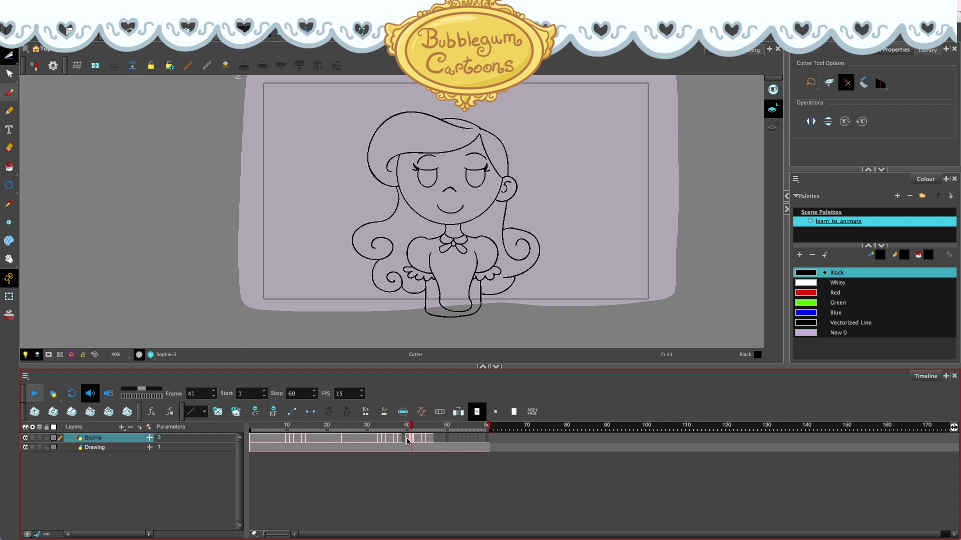
key(Delete)
drag(430, 437, 355, 428)
click(38, 394)
Extend the exposure of Sophie's open-eye drawing after the third blink through frame 60, playing the animation to check it
right_click(483, 438)
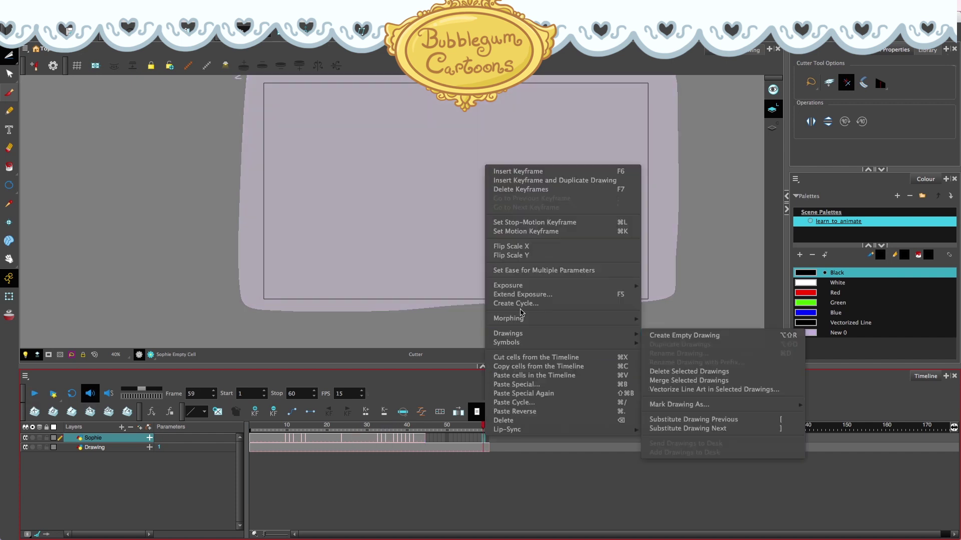
click(517, 295)
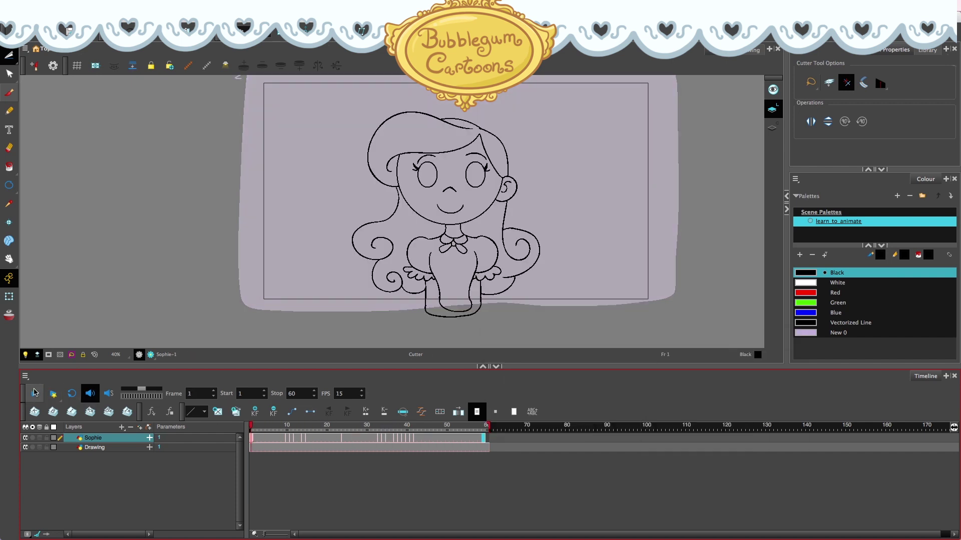
click(35, 394)
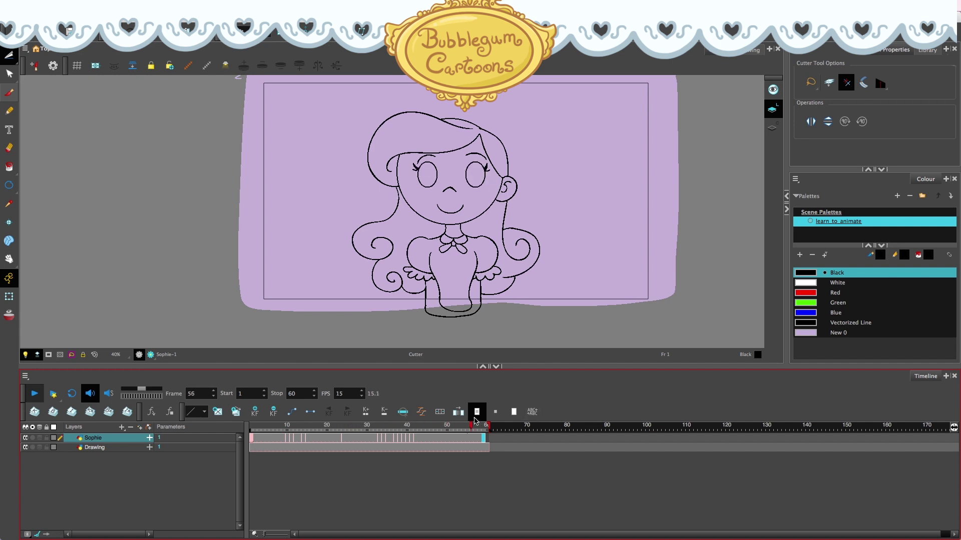
click(484, 439)
right_click(486, 441)
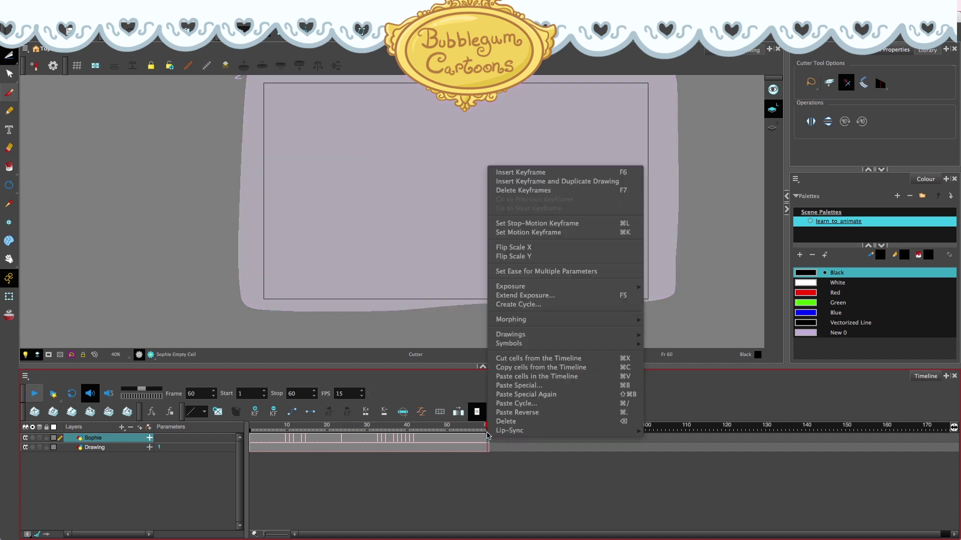
click(535, 296)
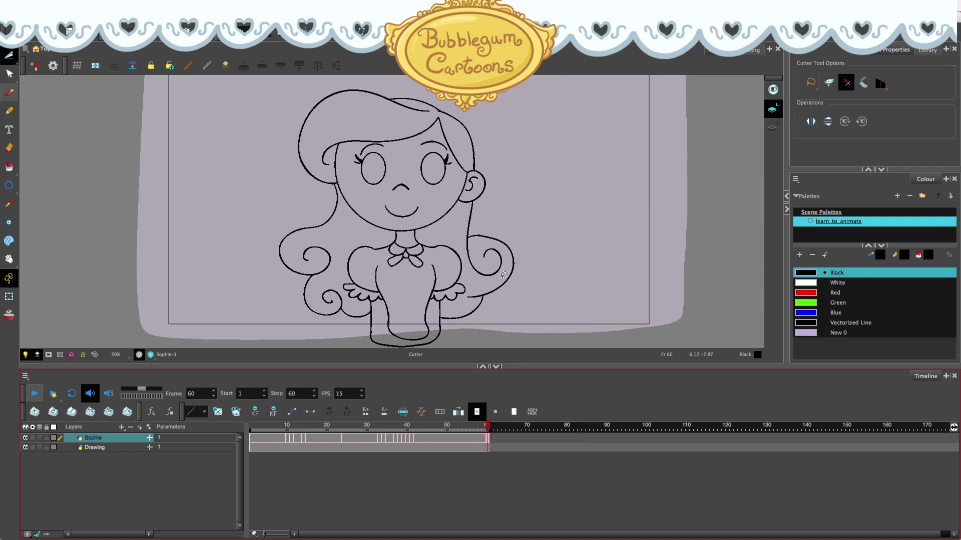
Copy the Sophie layer's cells from frames 1 to 60 and add a vector drawing layer named sophiecolor
drag(251, 438, 485, 439)
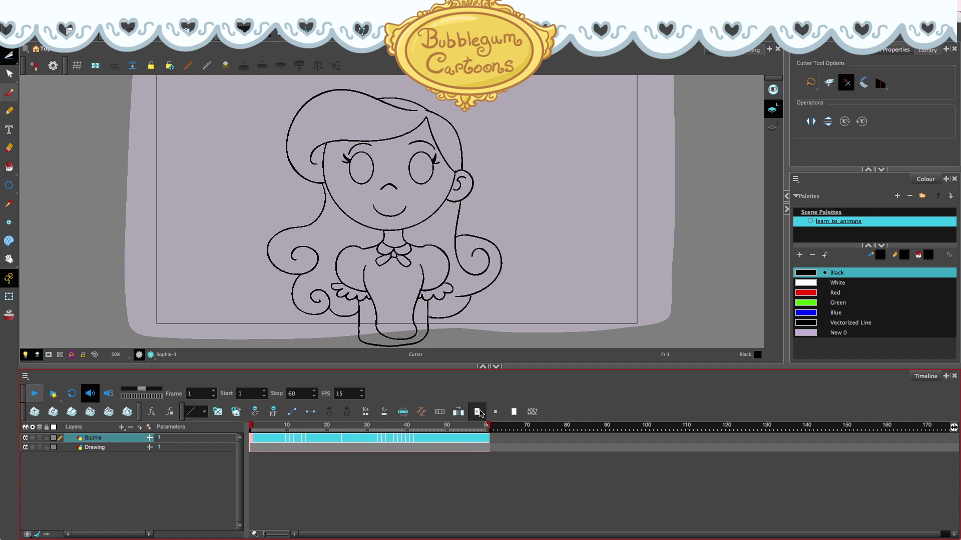
click(124, 430)
click(135, 437)
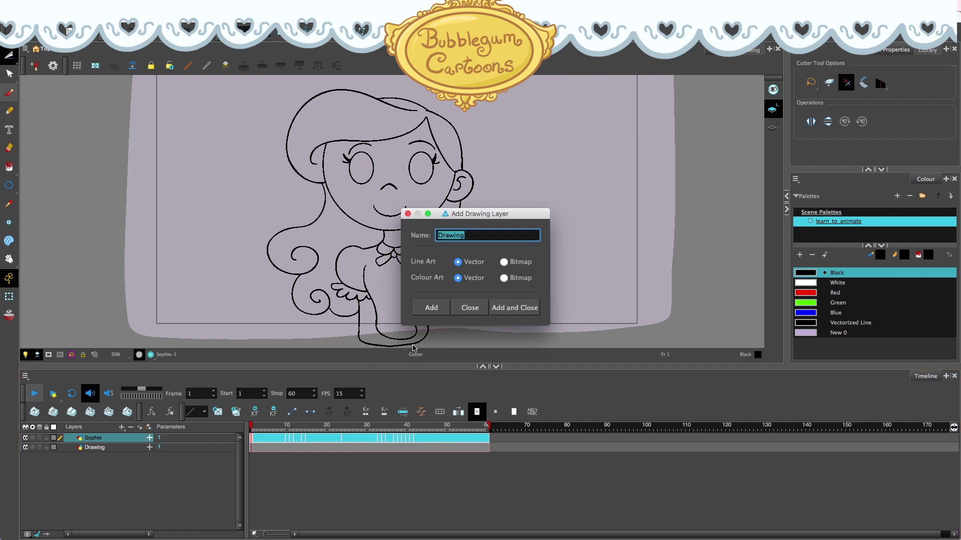
text(sophiecolor)
click(524, 307)
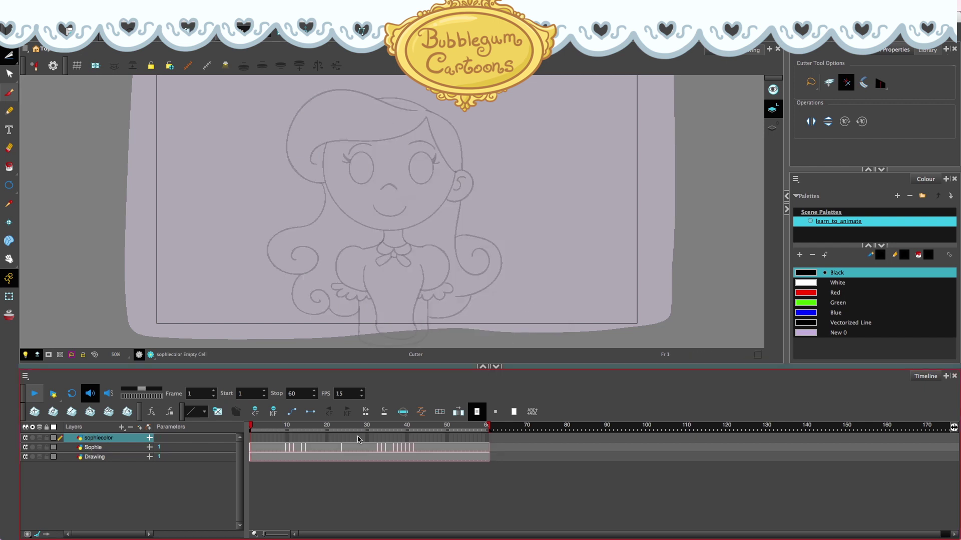
Paste the copied cells at frame 1 of the sophiecolor layer and move that layer below Sophie
click(251, 439)
key(ctrl+v)
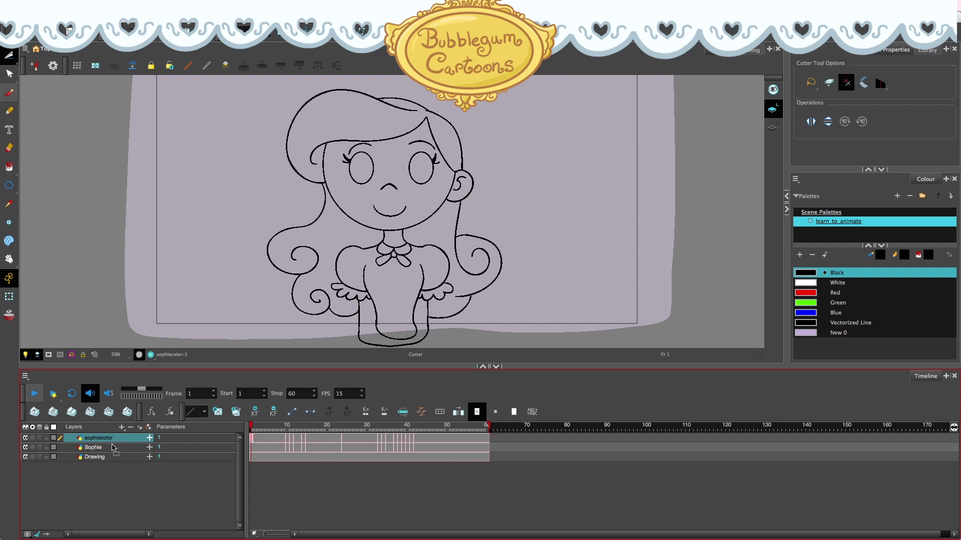
drag(113, 447, 115, 453)
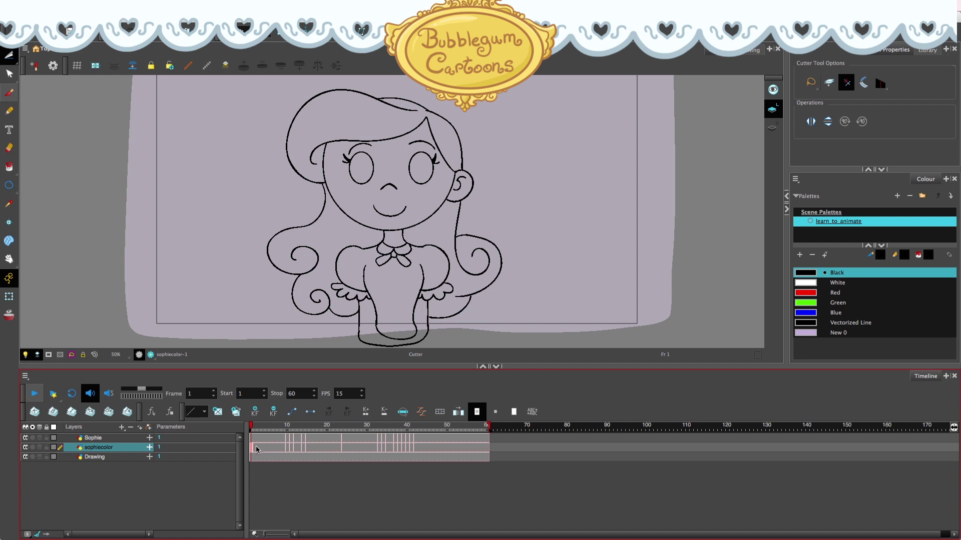
click(255, 447)
Import the saved character palette into the scene under the name Sophie_1
click(795, 179)
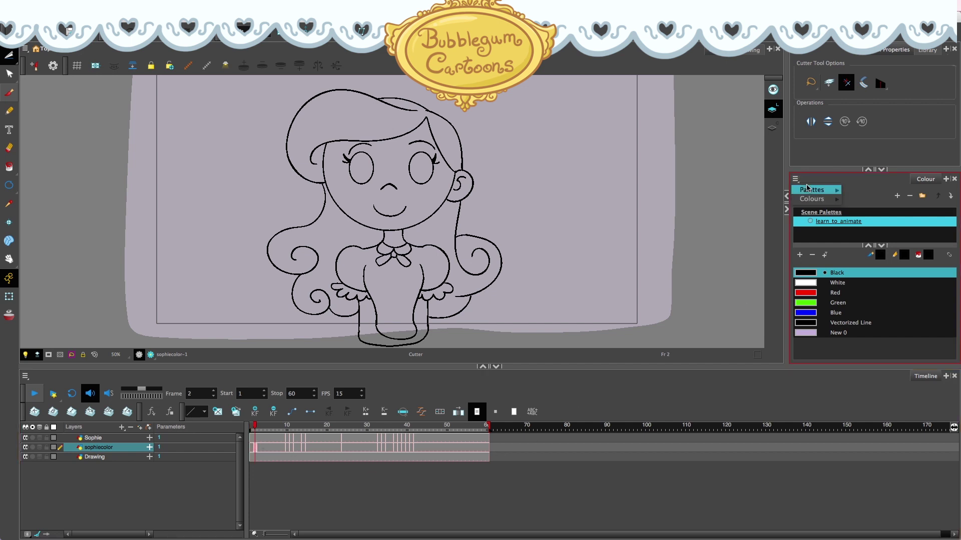
mouse_move(808, 189)
click(880, 212)
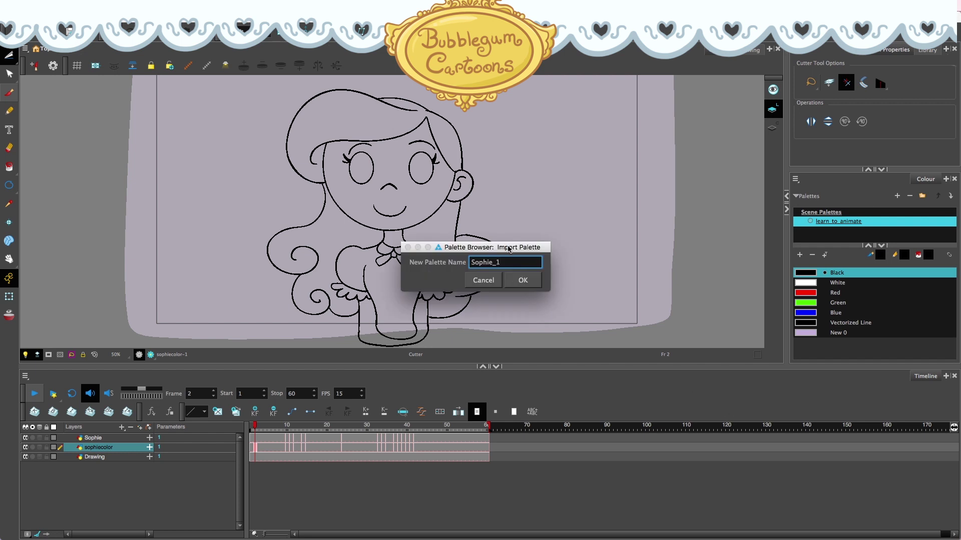
drag(509, 249, 505, 206)
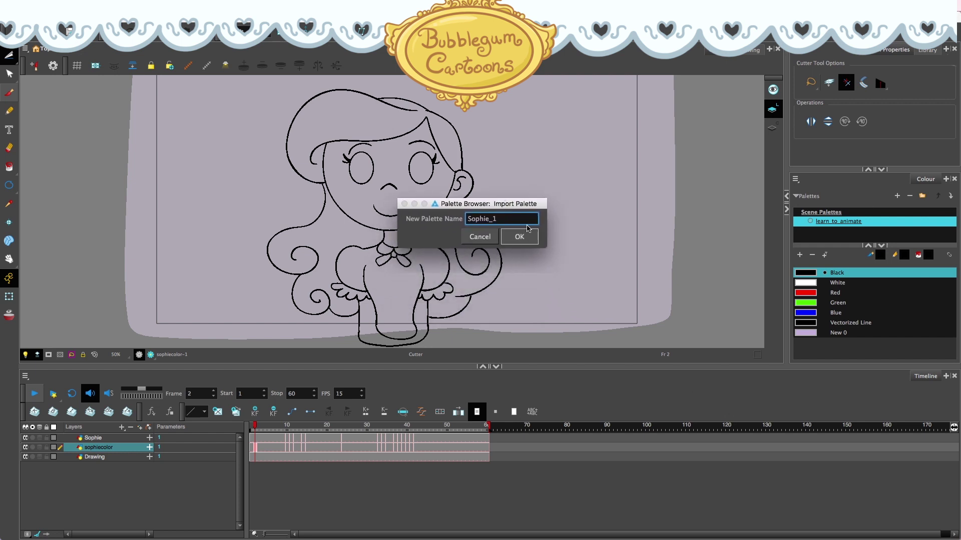
click(519, 236)
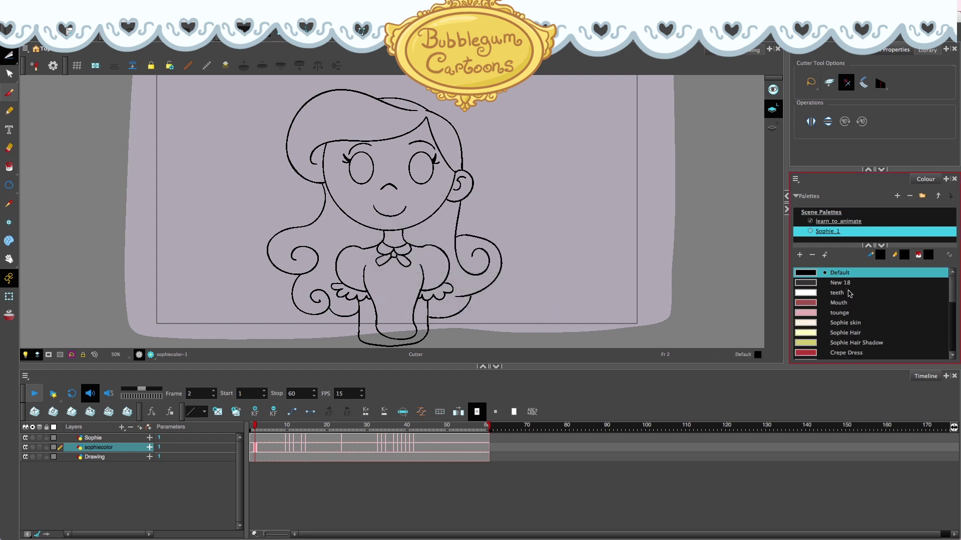
Paint the girl's face, neck, ear and arms with Sophie skin on the open-eye sophiecolor drawing at frame 2
click(849, 294)
click(851, 323)
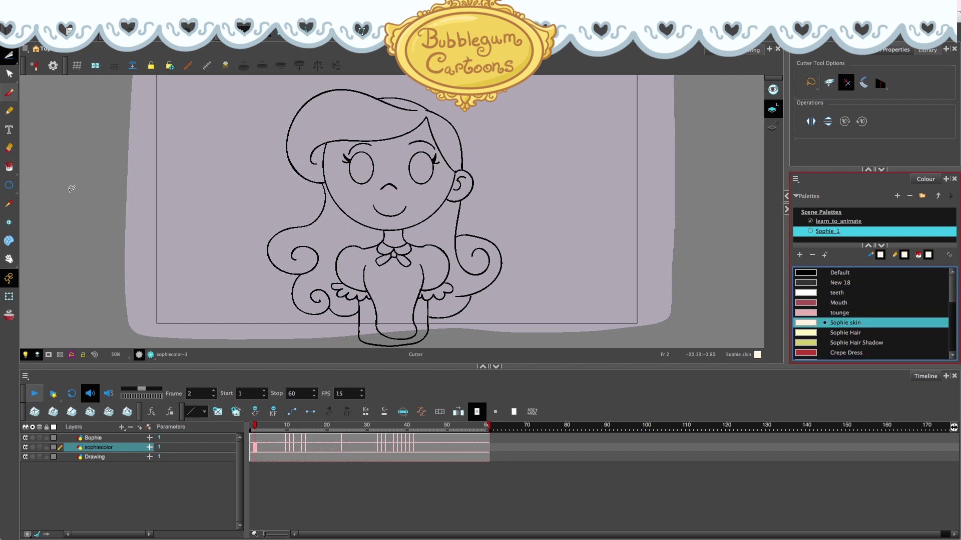
click(9, 166)
click(394, 167)
click(395, 238)
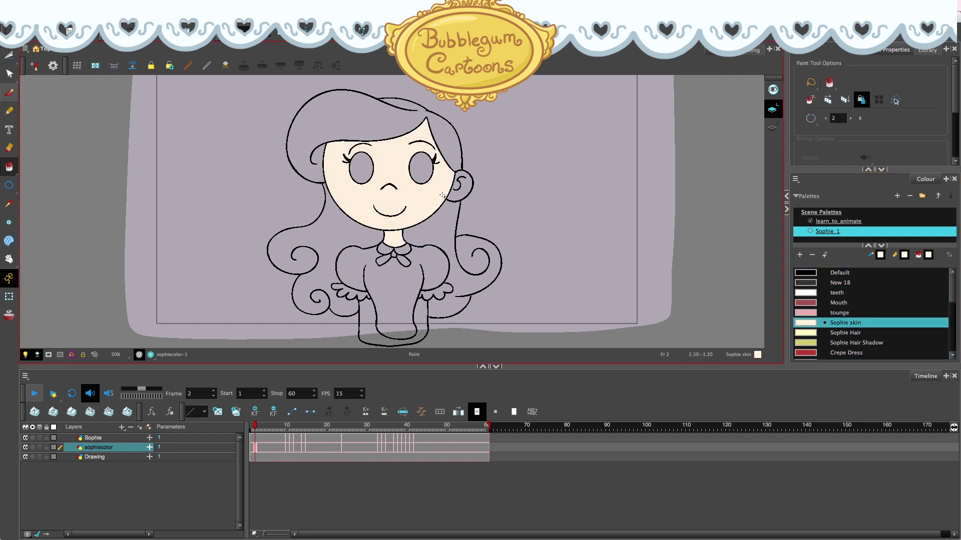
click(460, 189)
click(362, 307)
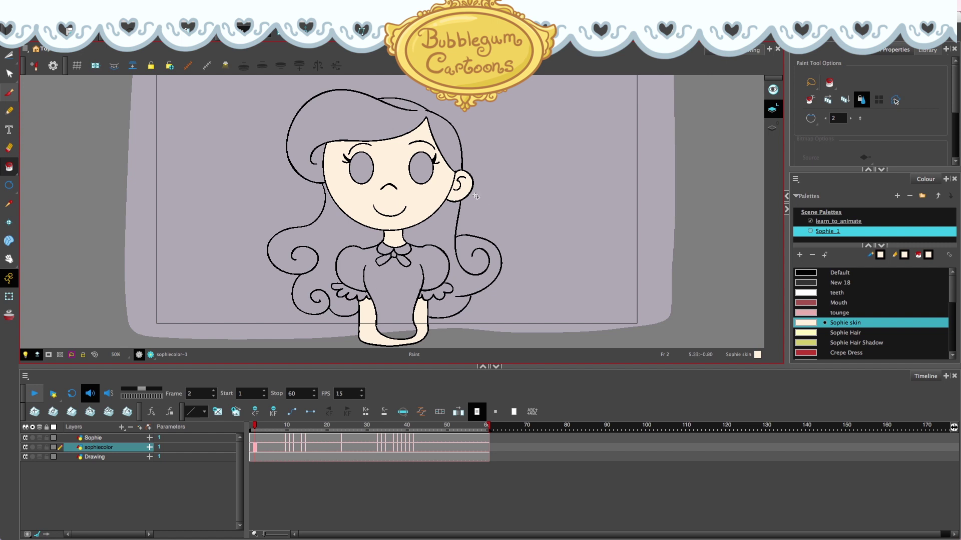
Paint the face, ear and neck with Sophie skin on the lowered-eyelid drawing at frame 10
key(period)
key(period)
key(period)
key(period)
key(period)
key(period)
key(period)
key(period)
click(423, 197)
click(464, 192)
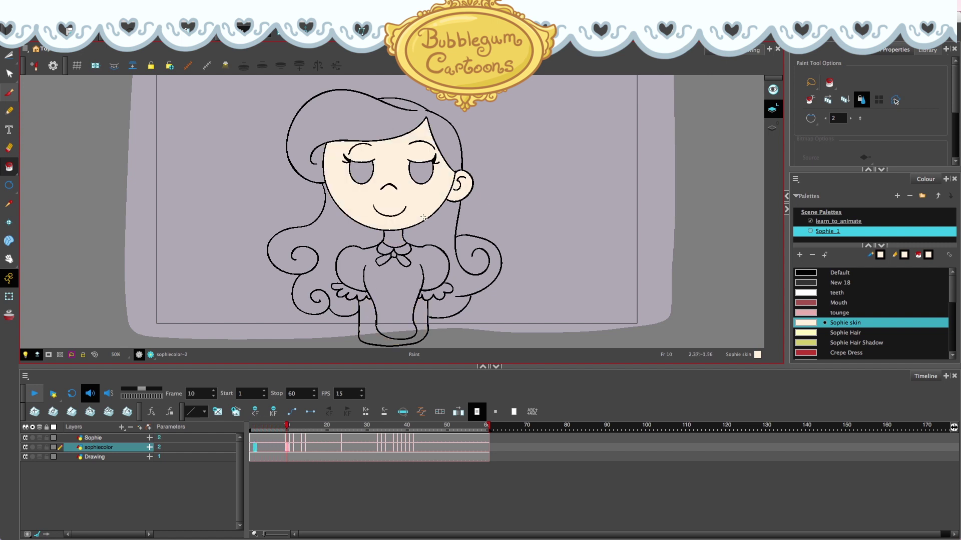
click(393, 243)
Fill the face, neck and ear with Sophie skin on the nearly closed-eye drawing at frame 11
key(period)
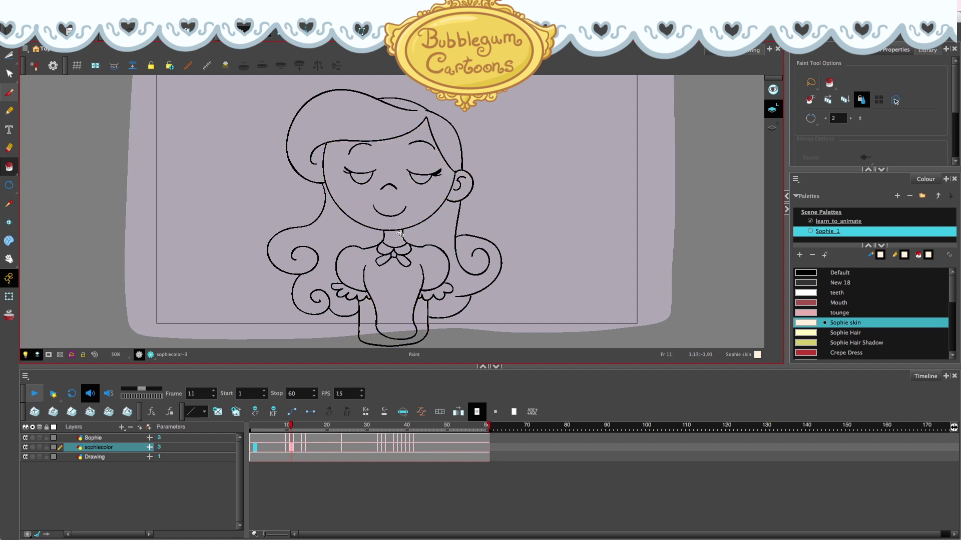
click(405, 210)
click(395, 238)
click(457, 187)
Paint the ear, face, neck and arms with Sophie skin on the closed-eye drawing at frame 12
key(period)
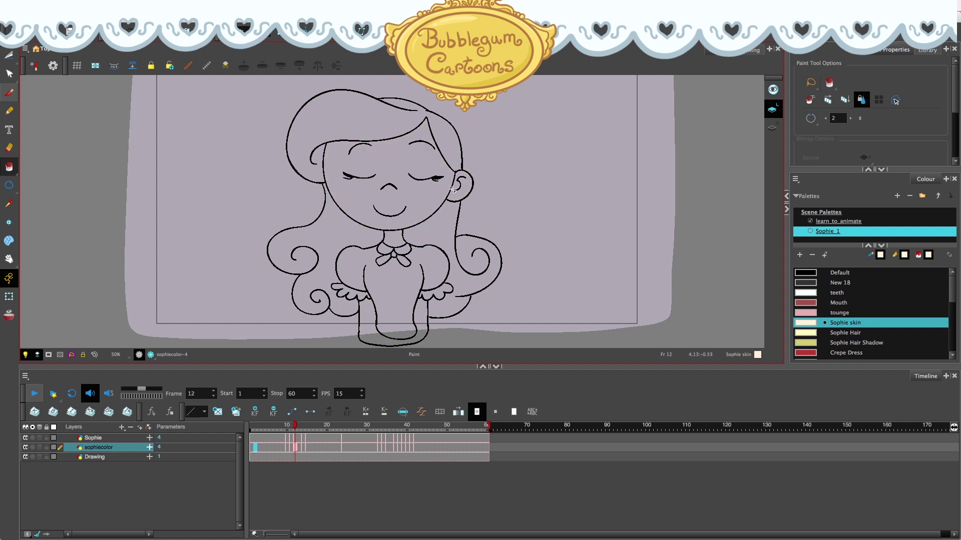
click(453, 190)
click(417, 212)
click(393, 238)
click(393, 341)
Paint the ear, face, neck and arms with Sophie skin on the half-open-eye drawing at frame 14, and check the following frames
key(period)
key(period)
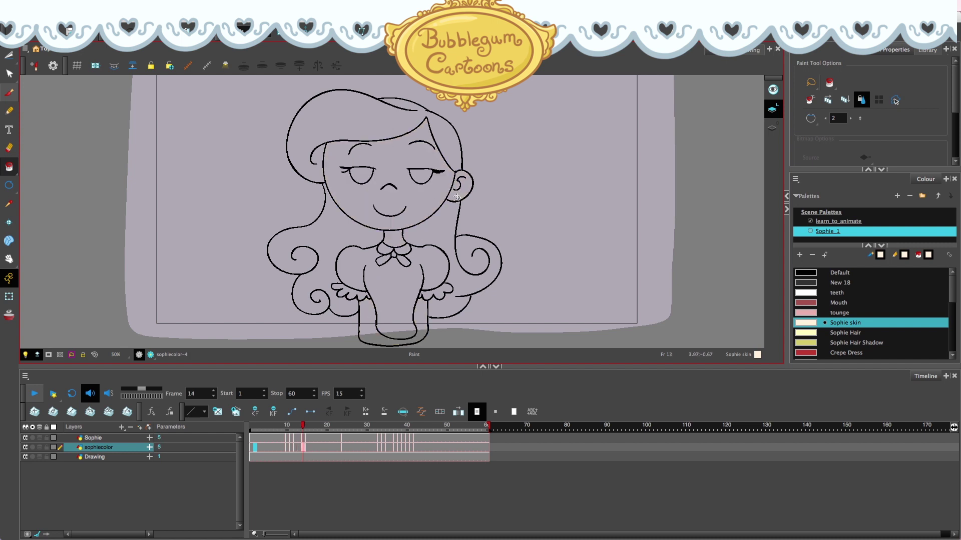
click(458, 197)
click(423, 220)
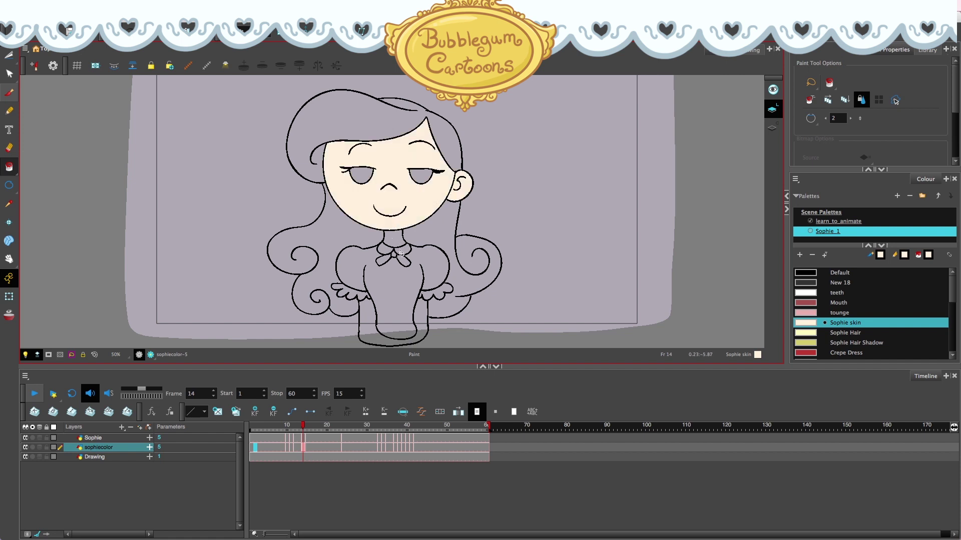
click(395, 238)
click(417, 308)
key(period)
key(period)
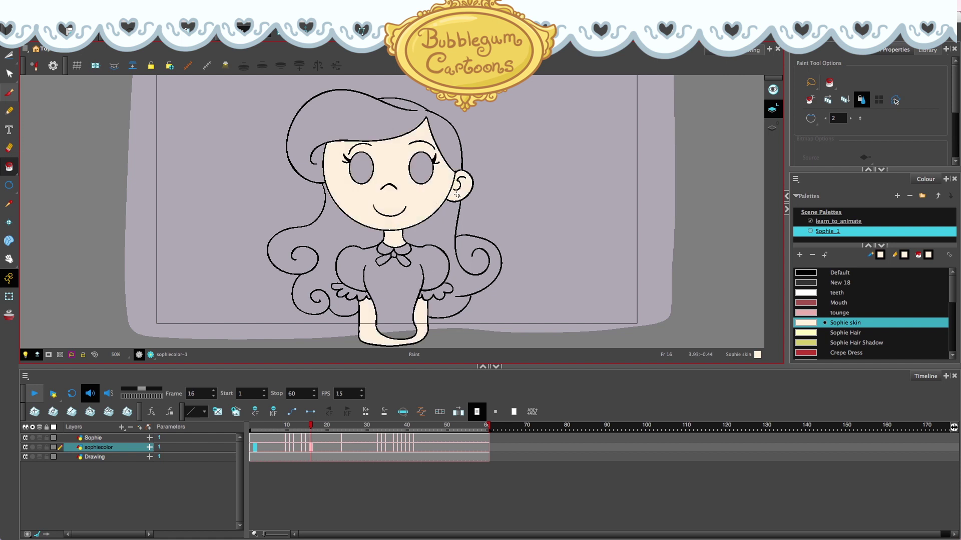
key(period)
key(period)
Fill the whole hair with Sophie Hair on the open-eye drawing at frame 9
mouse_move(318, 427)
mouse_down()
mouse_move(461, 426)
mouse_move(283, 426)
mouse_up()
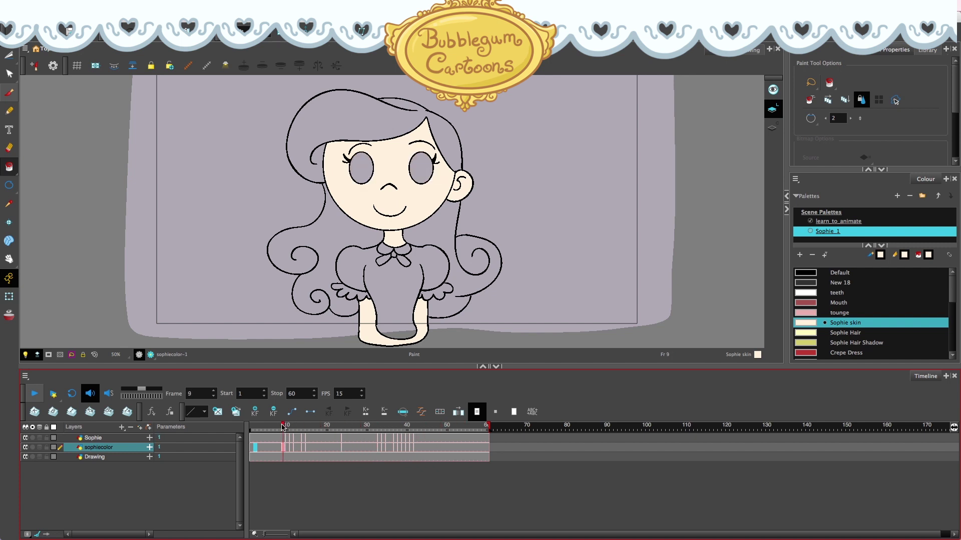
click(813, 333)
click(423, 153)
click(443, 235)
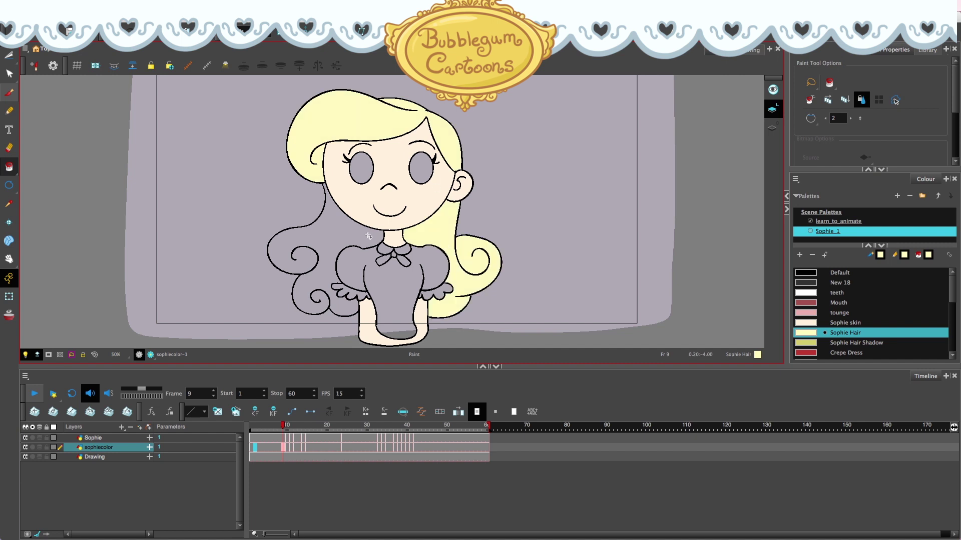
click(346, 243)
Paint the hair with Sophie Hair on the lowering-eyelid drawings at frames 10 and 11
key(.)
click(437, 151)
click(437, 226)
click(350, 242)
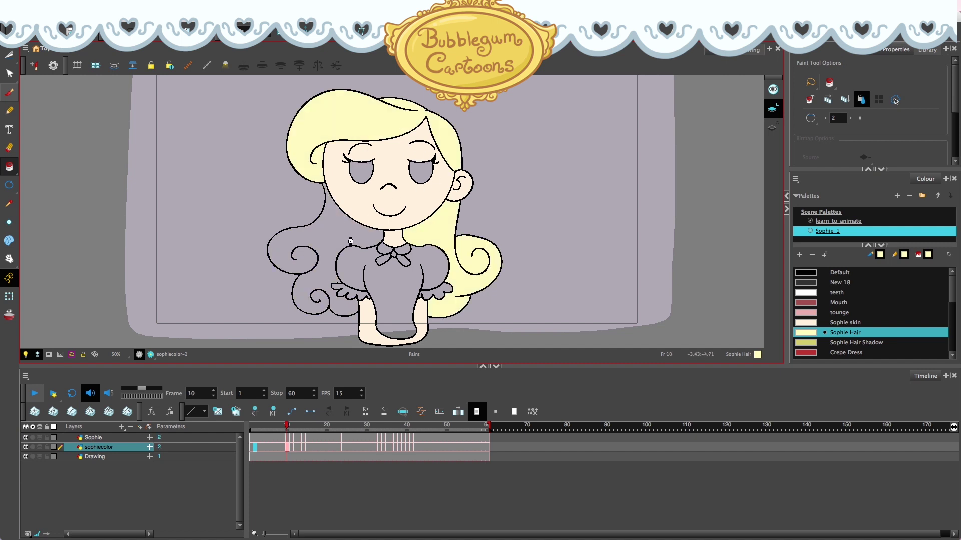
key(period)
click(441, 231)
click(350, 234)
Paint the top, back and side hair with Sophie Hair on the closed-eye drawing at frame 12
key(period)
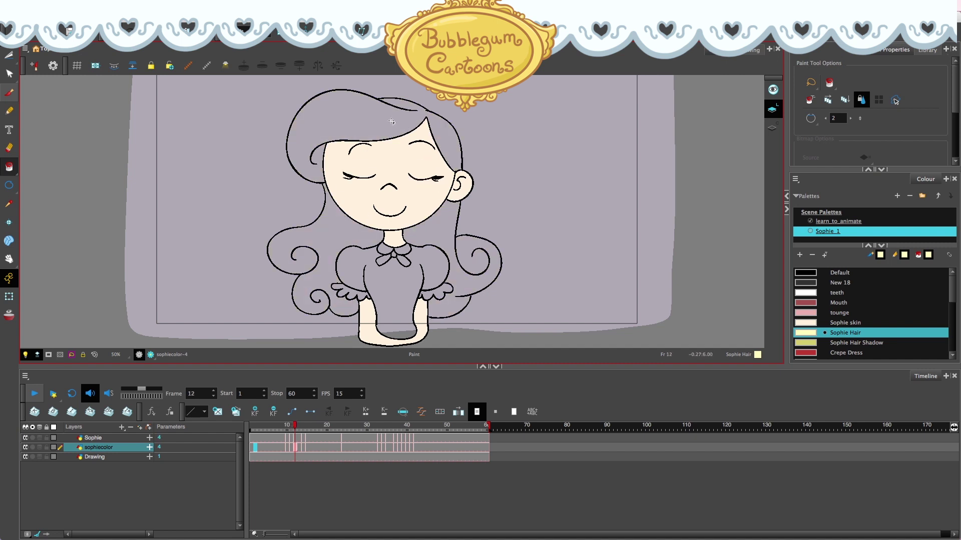
click(346, 118)
click(413, 233)
click(337, 242)
Paint the hair with Sophie Hair on the half-open-eye drawing at frame 14, and step through the following frames
key(period)
key(period)
key(period)
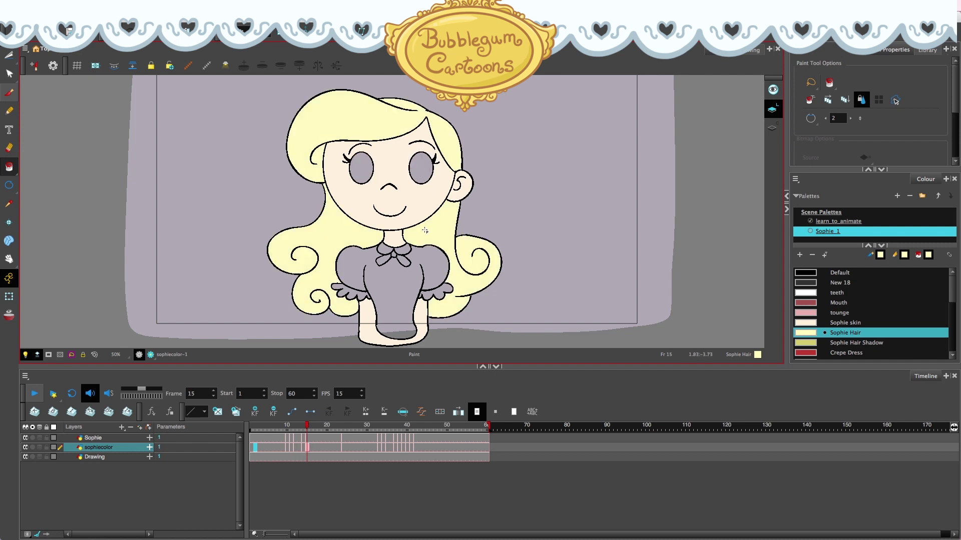
key(comma)
click(427, 229)
click(368, 125)
click(345, 227)
key(period)
key(period)
key(period)
key(period)
Paint the dress collar with the New 11 colour on the open-eye drawing at frame 9
drag(319, 425, 283, 425)
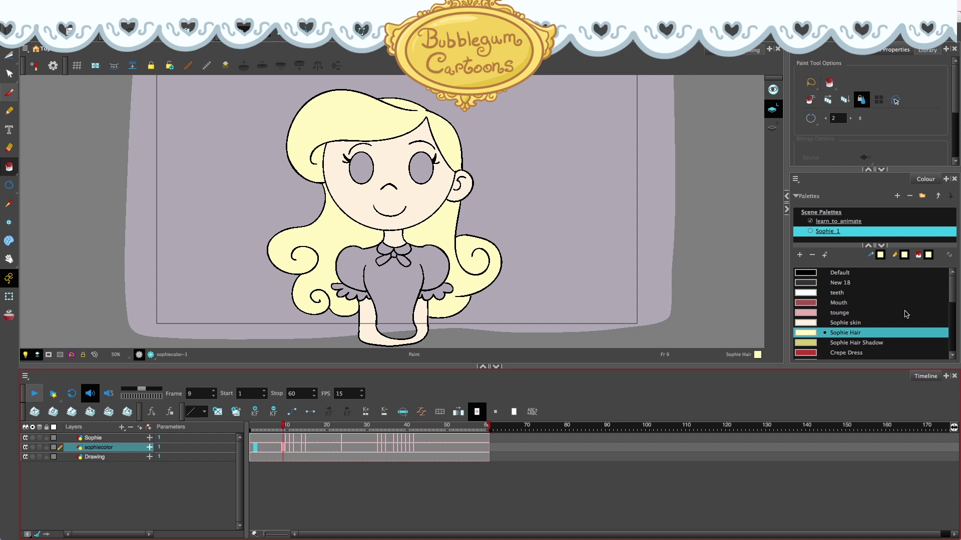
drag(953, 302, 953, 304)
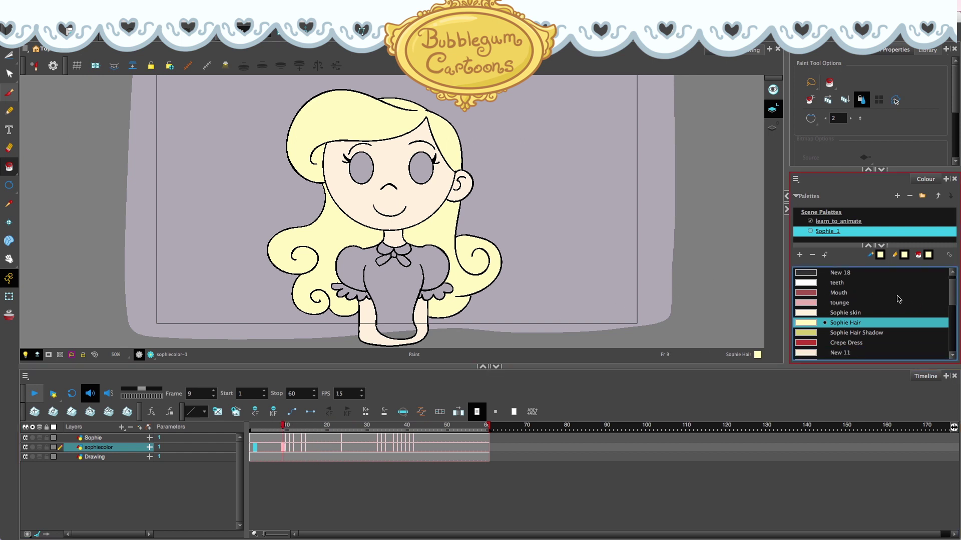
click(857, 352)
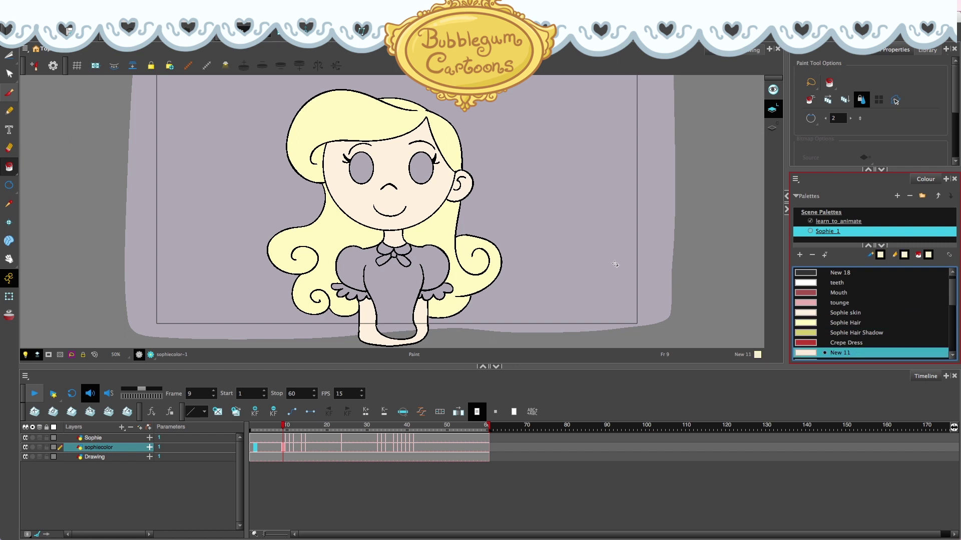
click(383, 251)
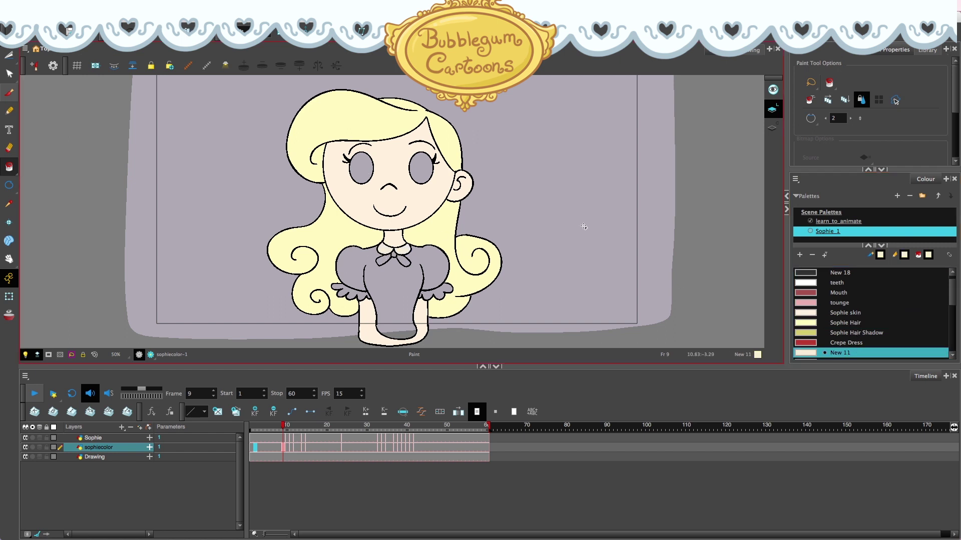
Paint both sleeve frills with the Apron colour on the open-eye drawing at frame 9
drag(952, 292, 953, 340)
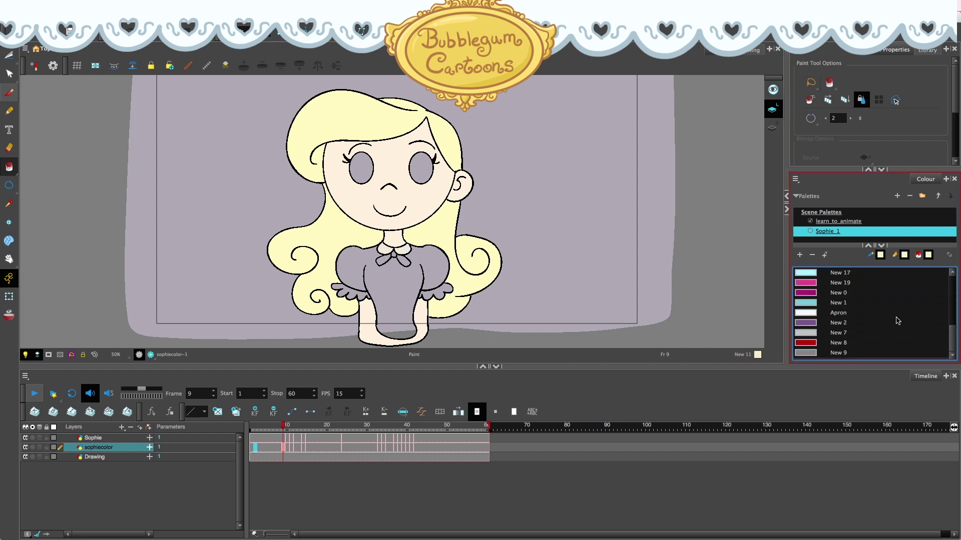
click(866, 314)
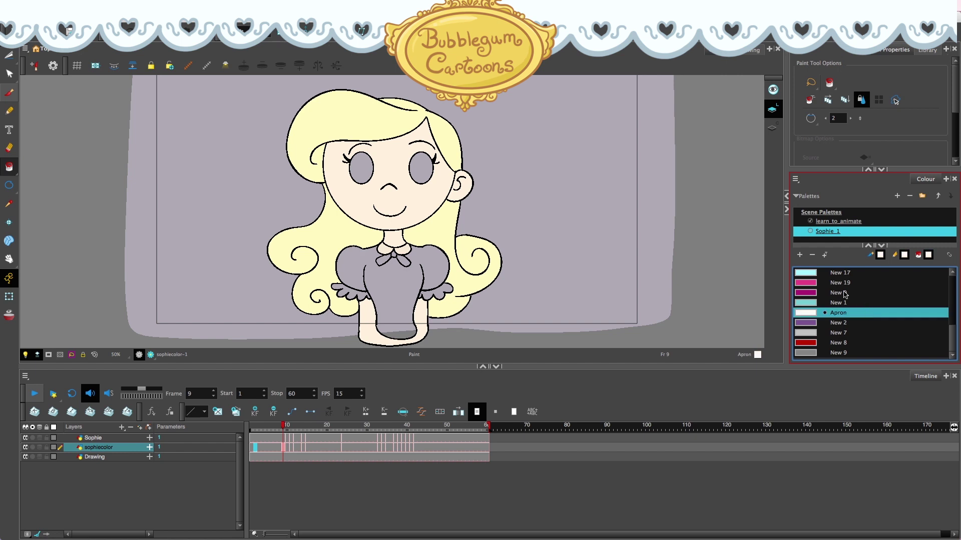
click(342, 295)
click(436, 291)
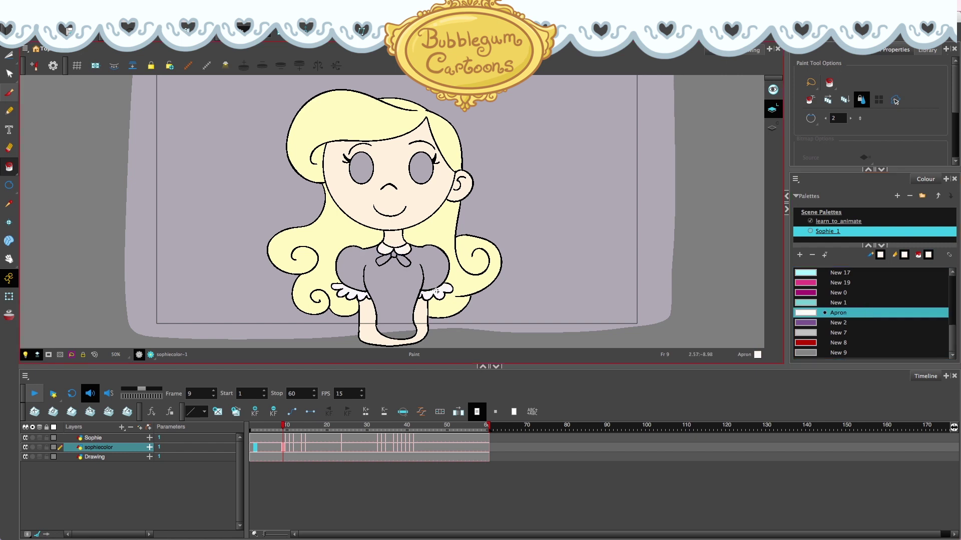
Paint the collar and both sleeve frills with Apron on the lowering-eyelid drawing at frame 10
key(period)
click(384, 251)
click(403, 252)
click(358, 293)
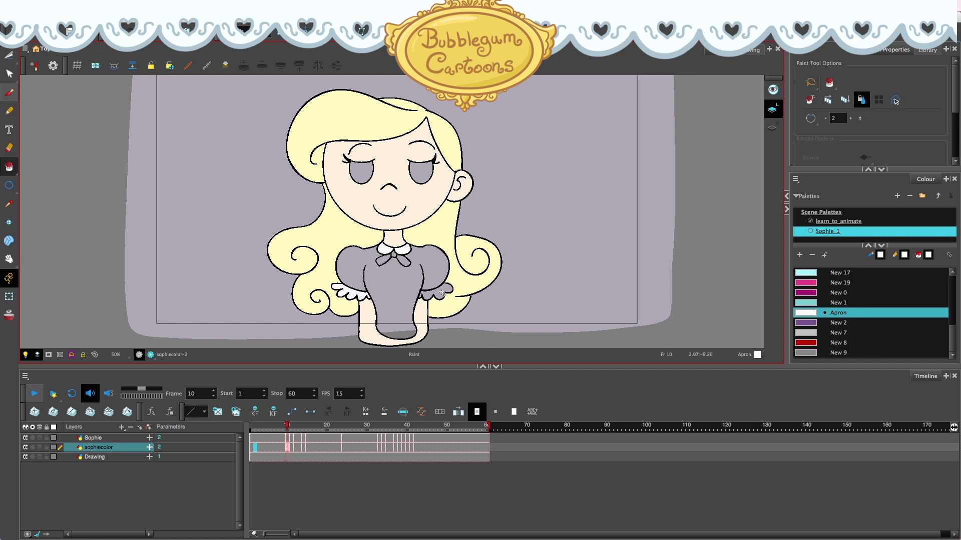
click(442, 292)
Paint the sleeve frills and collar with Apron on the nearly closed-eye drawing at frame 11
key(period)
click(440, 293)
click(401, 250)
click(381, 253)
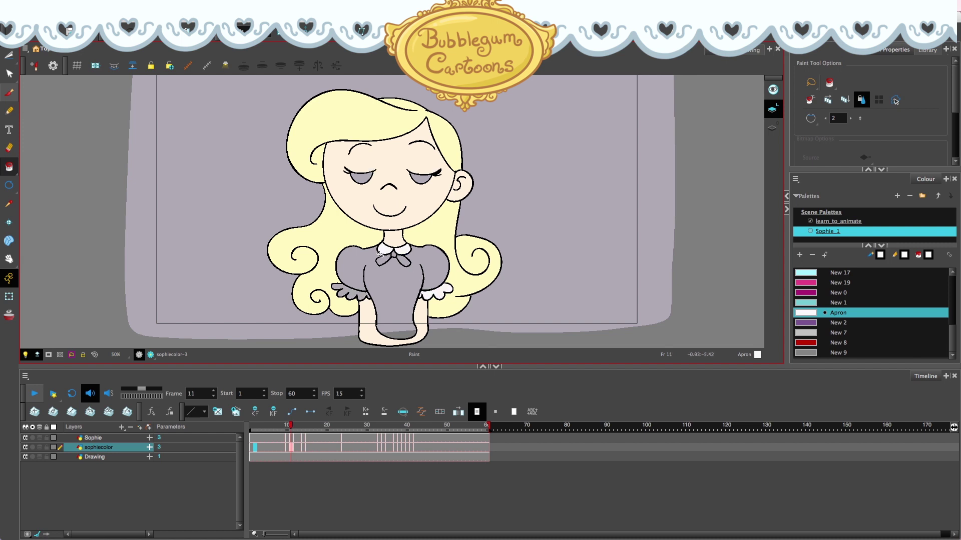
click(355, 294)
Paint the collar and sleeve frills with Apron on the closed-eye drawing at frame 12, and step through the neighbouring frames to frame 13
key(period)
click(354, 294)
click(389, 249)
click(403, 249)
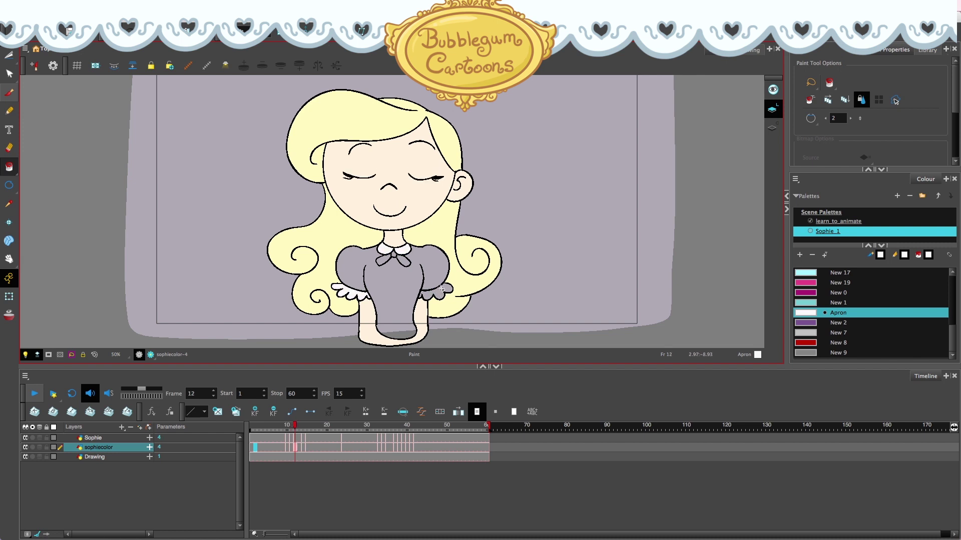
click(441, 290)
key(comma)
key(period)
key(comma)
key(period)
key(period)
key(period)
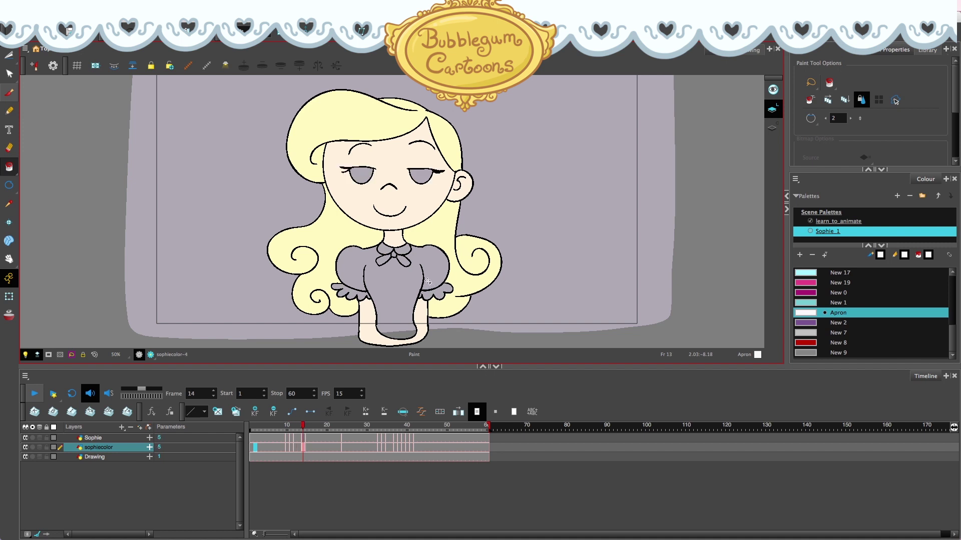
key(comma)
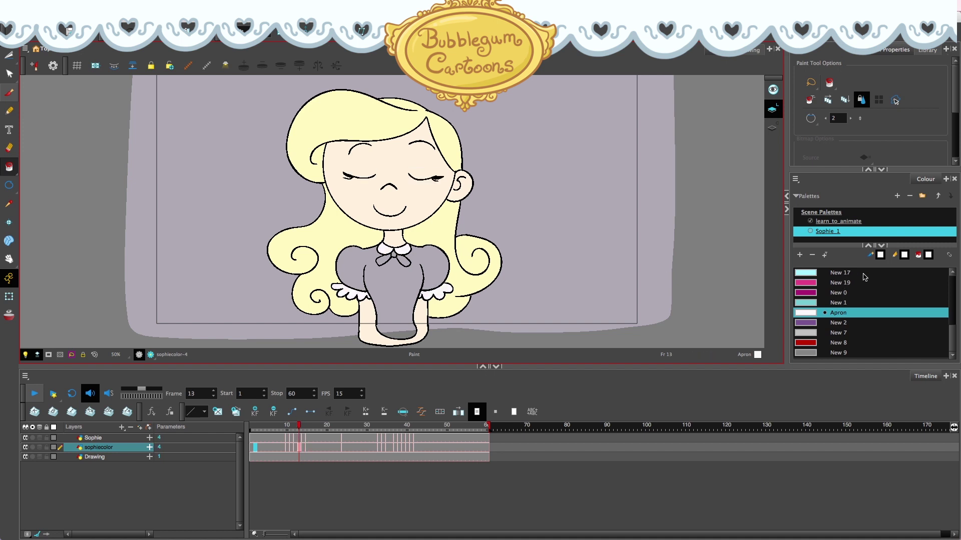
Add a pink colour to the Sophie_1 palette and paint the dress with it on the closed-eye drawing at frame 13
click(799, 254)
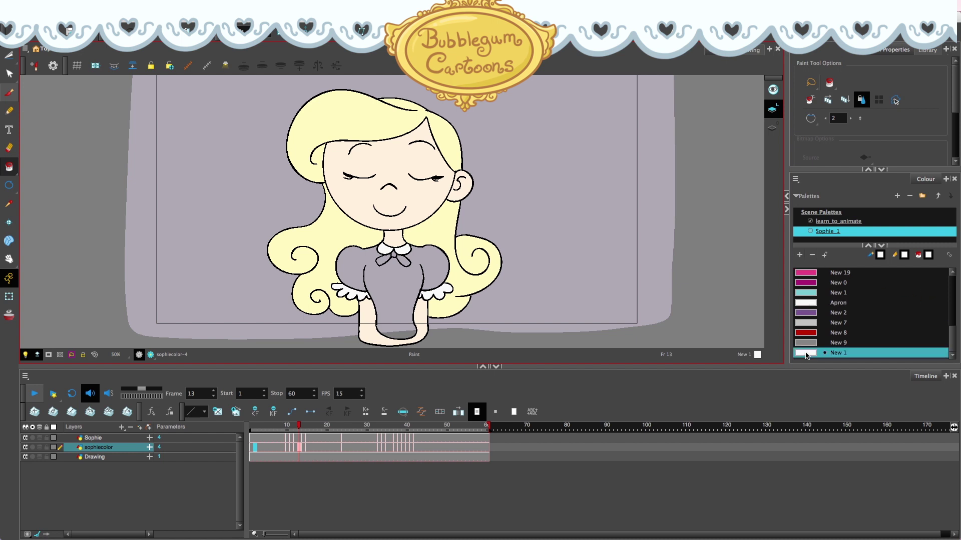
double_click(800, 349)
drag(484, 184, 483, 184)
click(408, 196)
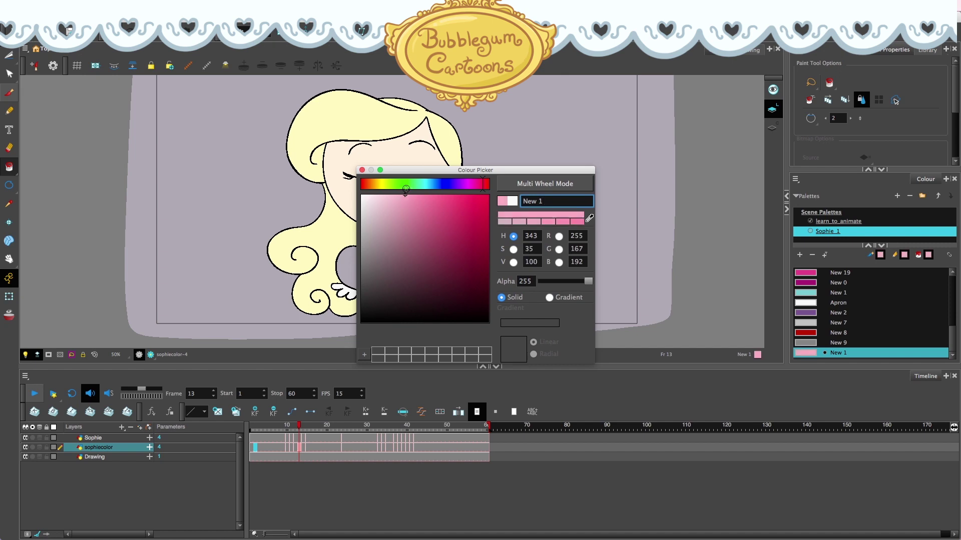
click(361, 170)
click(399, 287)
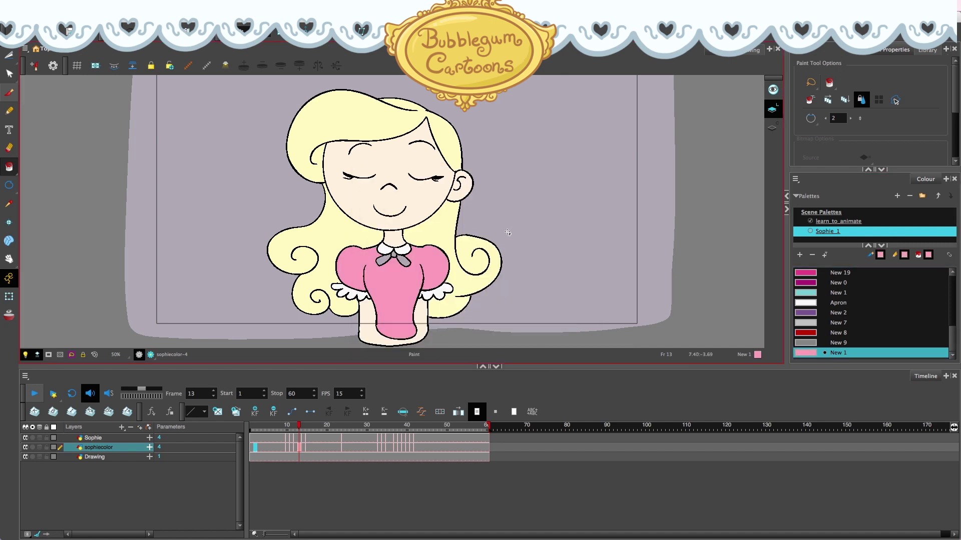
Lighten the pink dress colour to RGB 255, 185, 207
scroll(411, 264, up, 2)
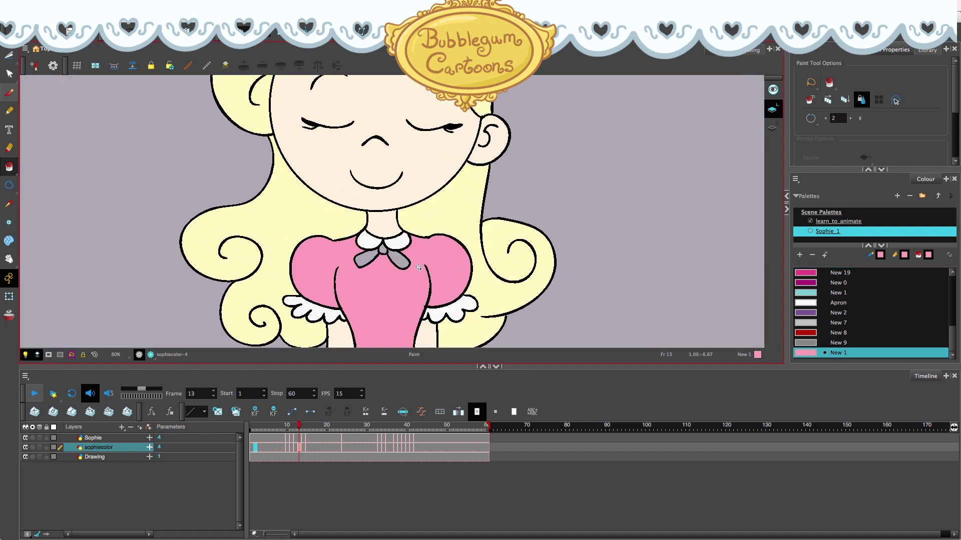
double_click(805, 353)
click(399, 193)
drag(400, 190, 396, 195)
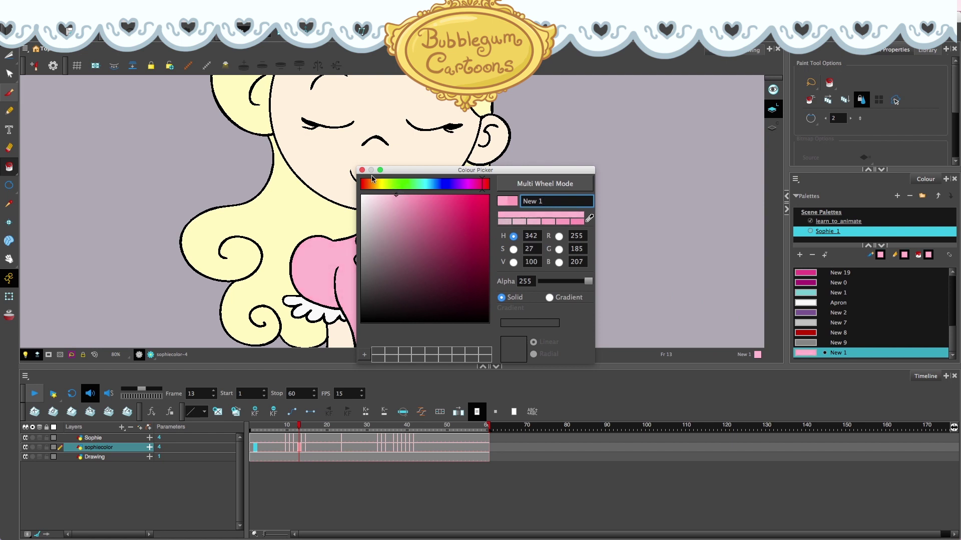
click(362, 170)
Paint the collar bow with the turquoise New 1 colour on the closed-eye drawing at frame 13
click(806, 293)
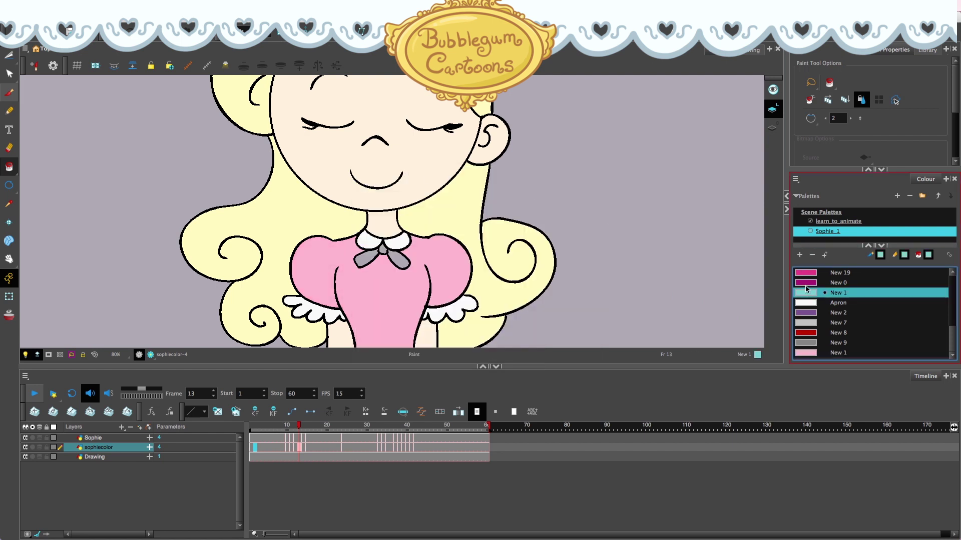
click(368, 258)
click(399, 261)
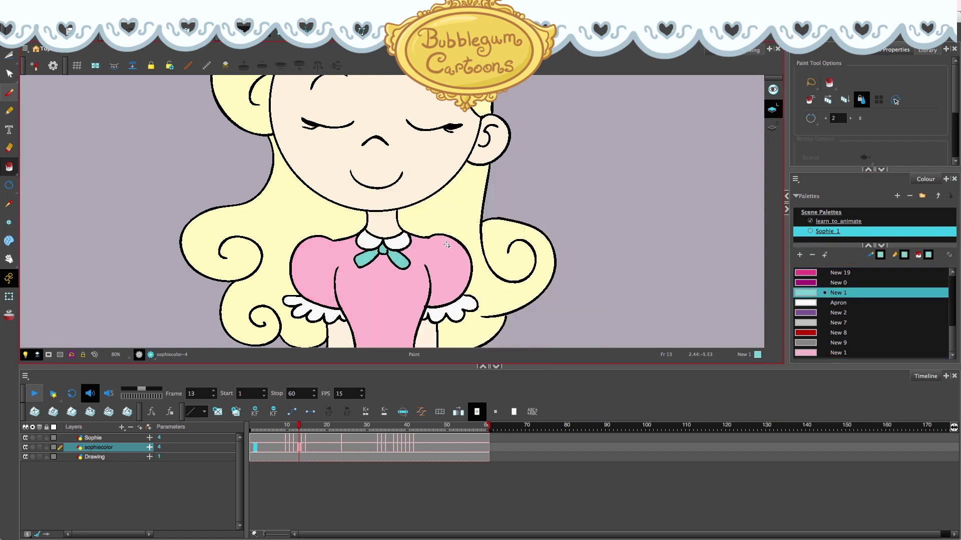
scroll(447, 245, down, 3)
scroll(457, 266, up, 1)
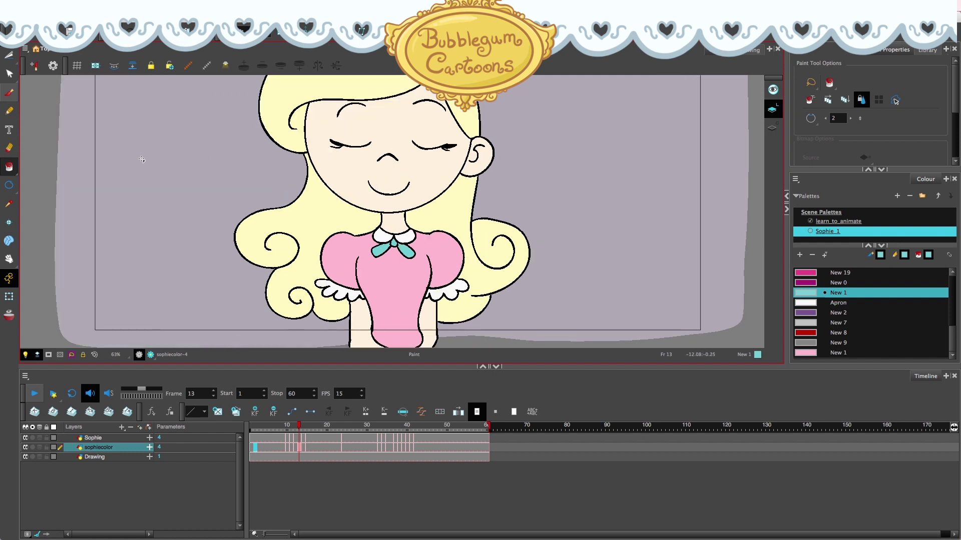
Copy the dress and bow colour fills from the closed-eye drawing onto the open-eye drawing, and return to frame 9
drag(9, 54, 36, 59)
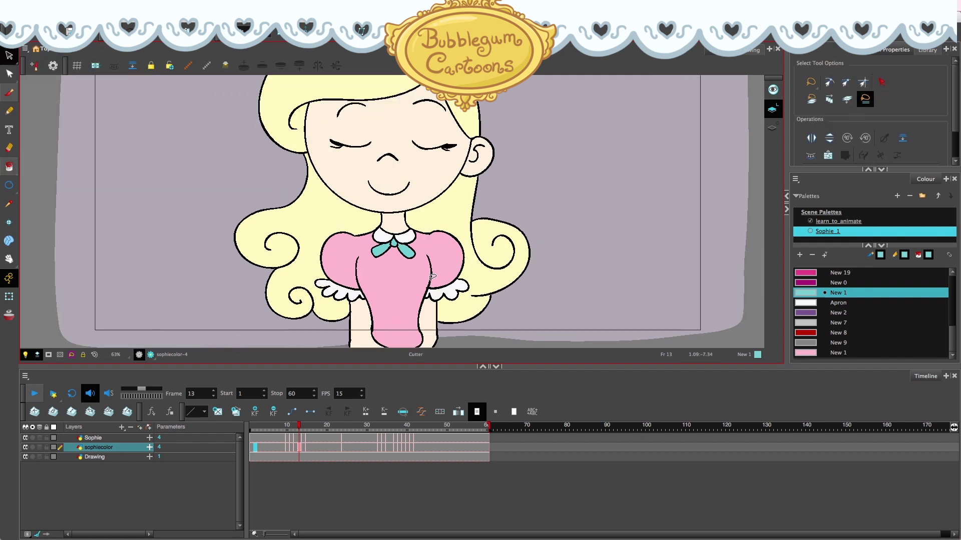
mouse_move(432, 277)
mouse_down()
mouse_move(443, 284)
mouse_move(451, 270)
mouse_move(426, 235)
mouse_move(383, 230)
mouse_move(338, 255)
mouse_move(395, 290)
mouse_move(447, 284)
mouse_up()
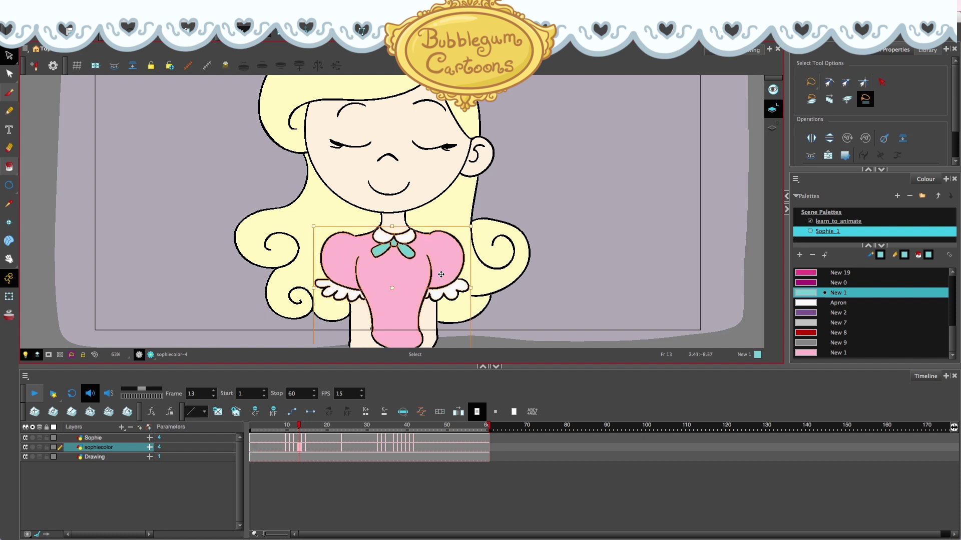
click(305, 446)
click(357, 447)
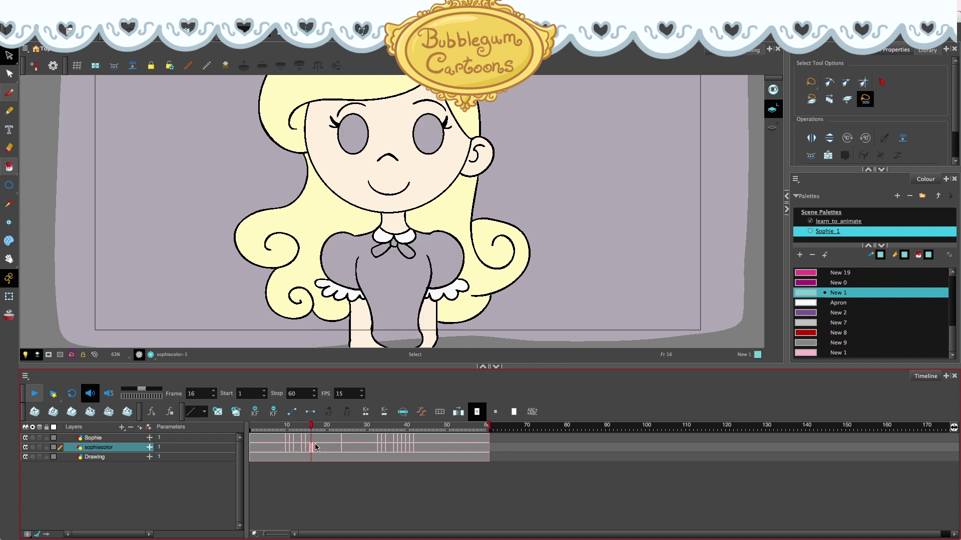
click(369, 415)
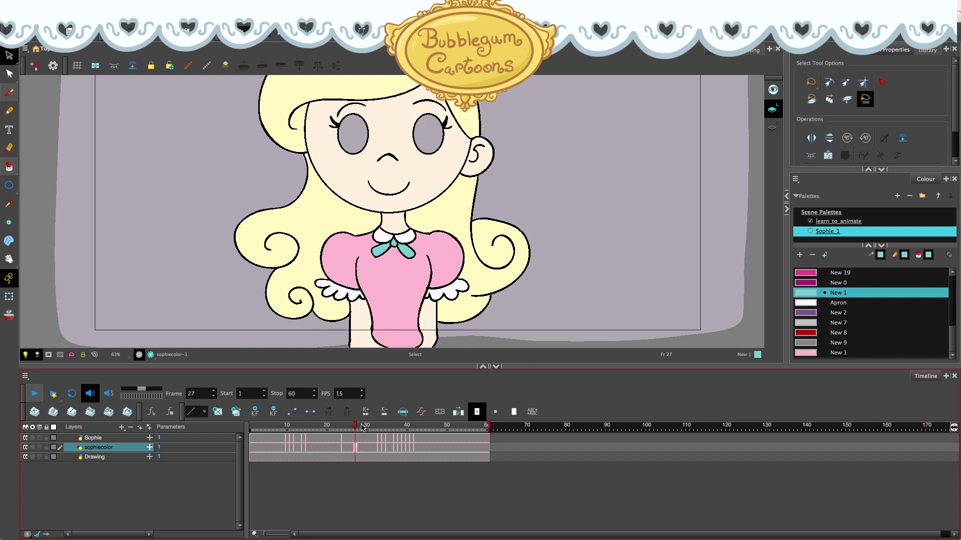
click(375, 428)
click(379, 446)
drag(380, 424, 284, 450)
Add a new palette colour based on Sophie Hair and make it a paler yellow for the hair highlight
scroll(437, 155, down, 3)
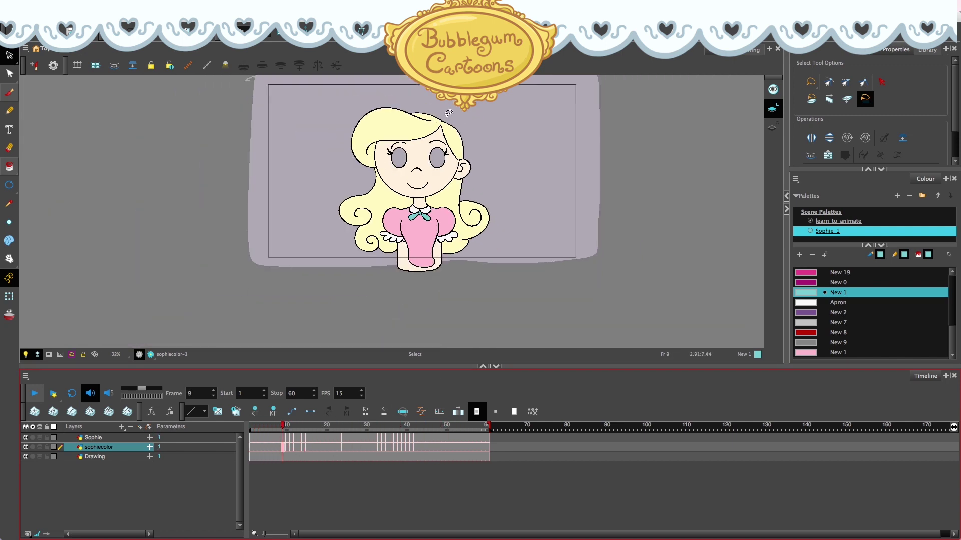
scroll(424, 134, up, 5)
scroll(423, 133, down, 2)
scroll(439, 113, up, 2)
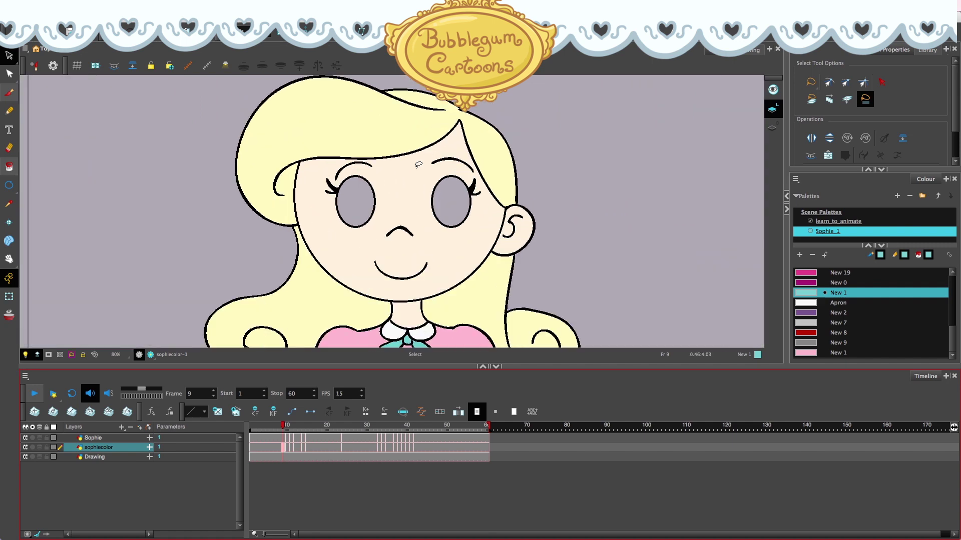
click(9, 167)
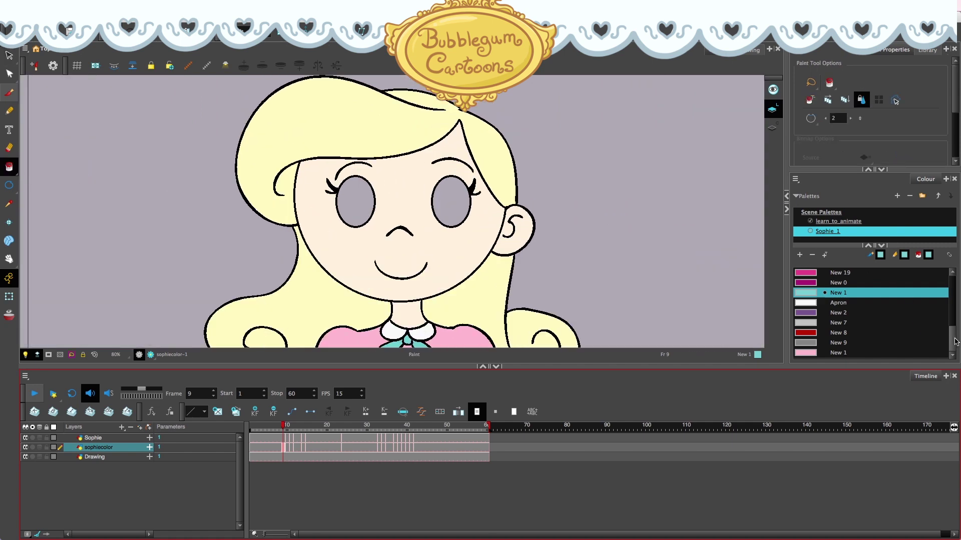
drag(952, 338, 952, 281)
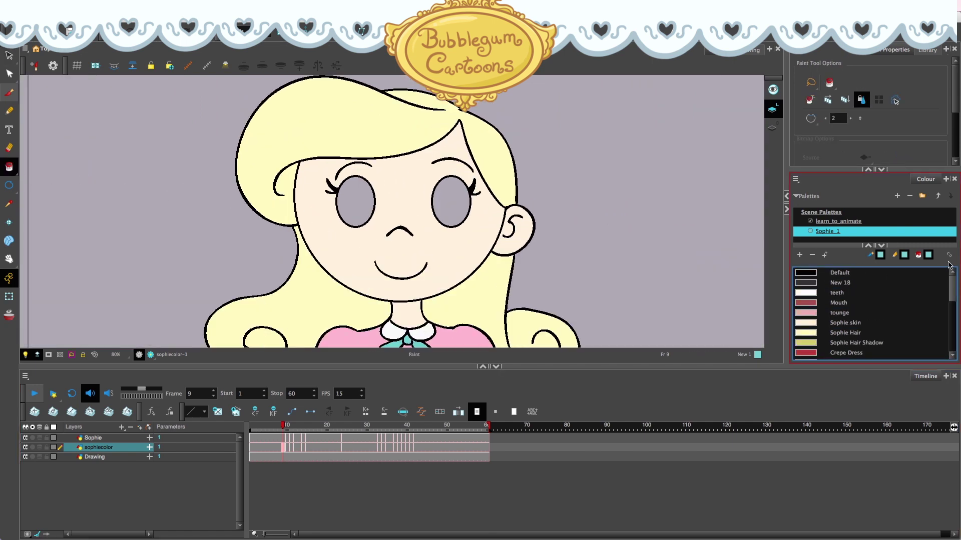
click(865, 335)
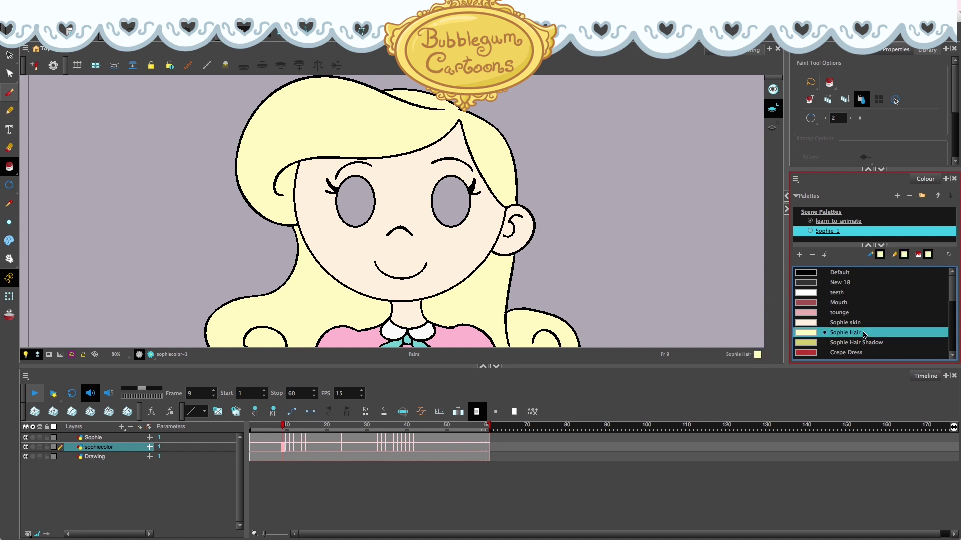
click(800, 255)
double_click(805, 352)
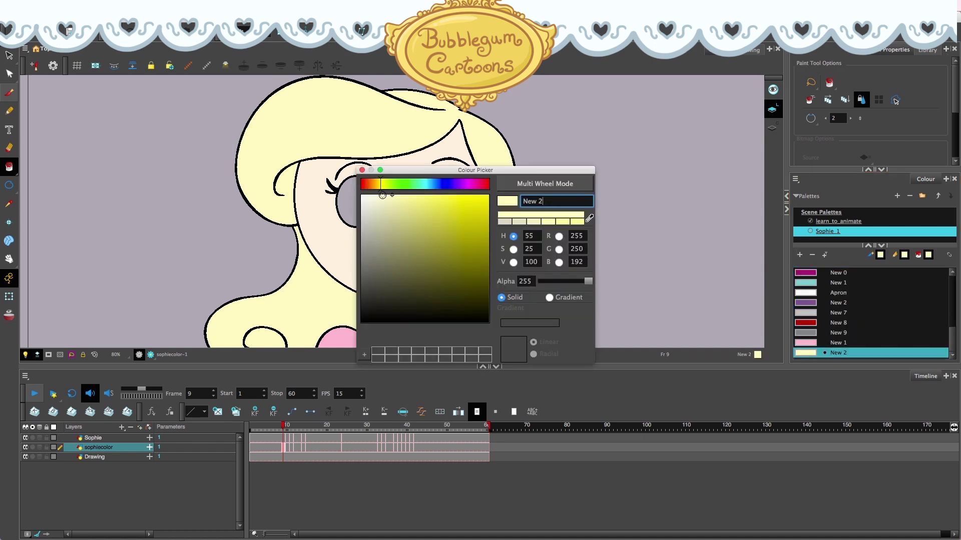
click(362, 171)
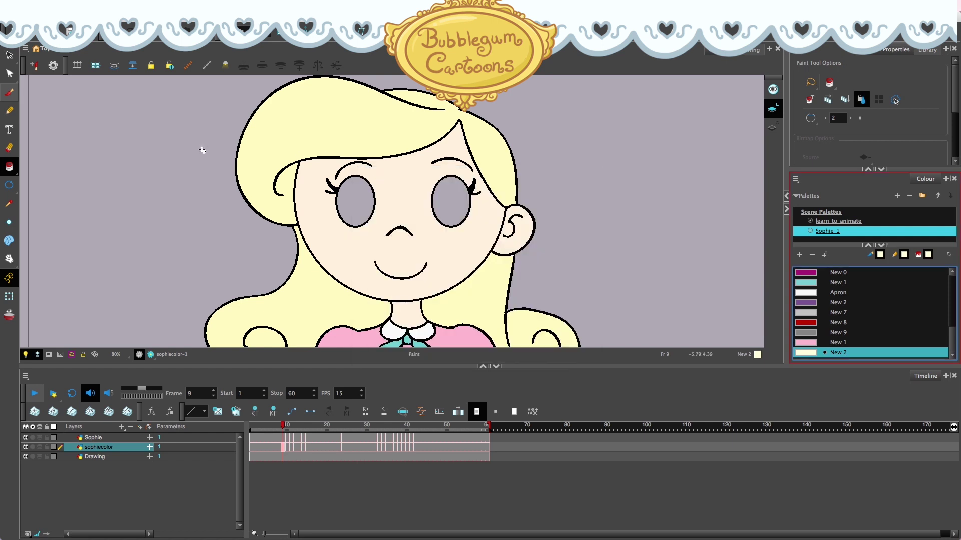
Brush a curved highlight in the pale yellow New 2 along the front hair at frame 9 and fill it in
click(11, 94)
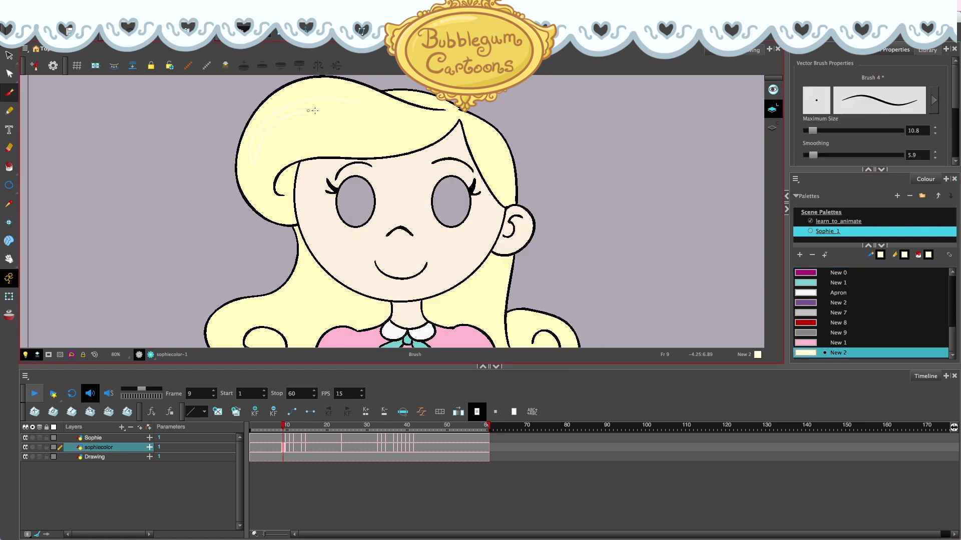
click(10, 166)
click(9, 93)
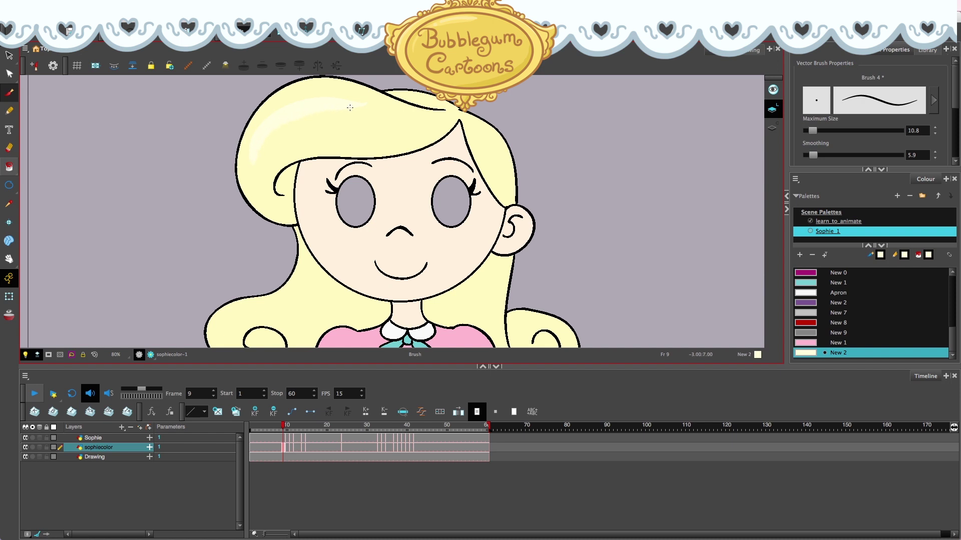
Copy only the pale yellow hair highlight from the open-eye drawing at frame 9 and paste it onto the other blink drawings through frame 14
click(9, 55)
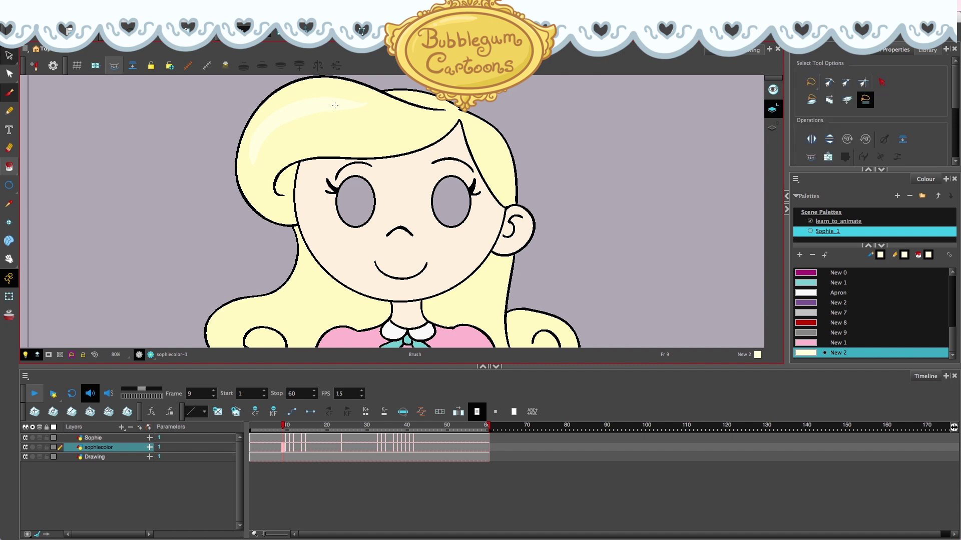
scroll(321, 97, up, 3)
mouse_move(323, 93)
mouse_down()
mouse_move(254, 113)
mouse_move(220, 145)
mouse_move(237, 148)
mouse_move(362, 104)
mouse_move(349, 89)
mouse_move(317, 93)
mouse_up()
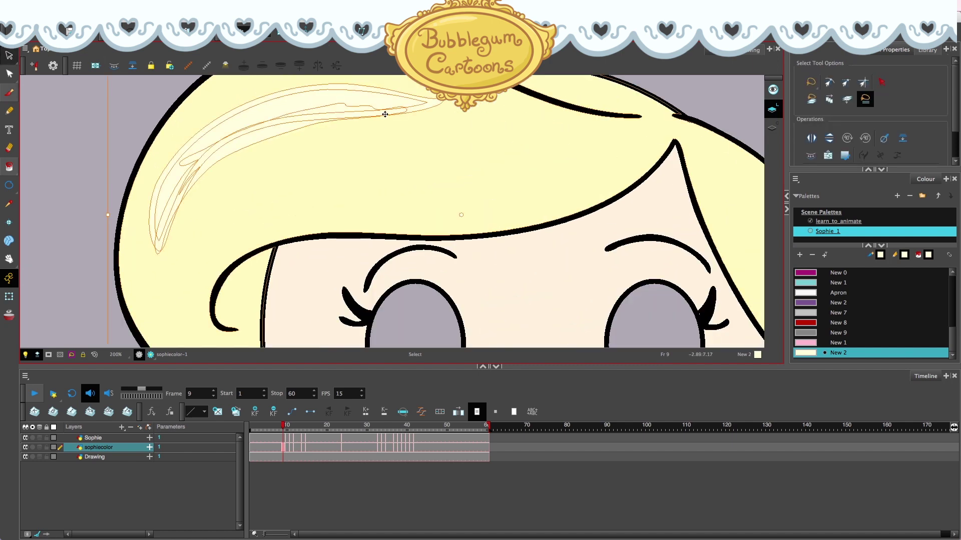
scroll(400, 125, down, 3)
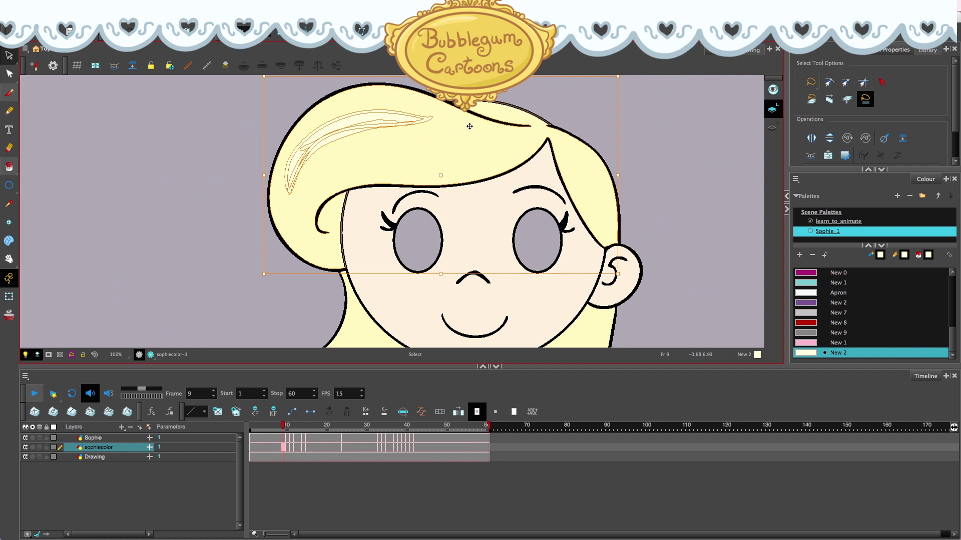
shift+click(485, 142)
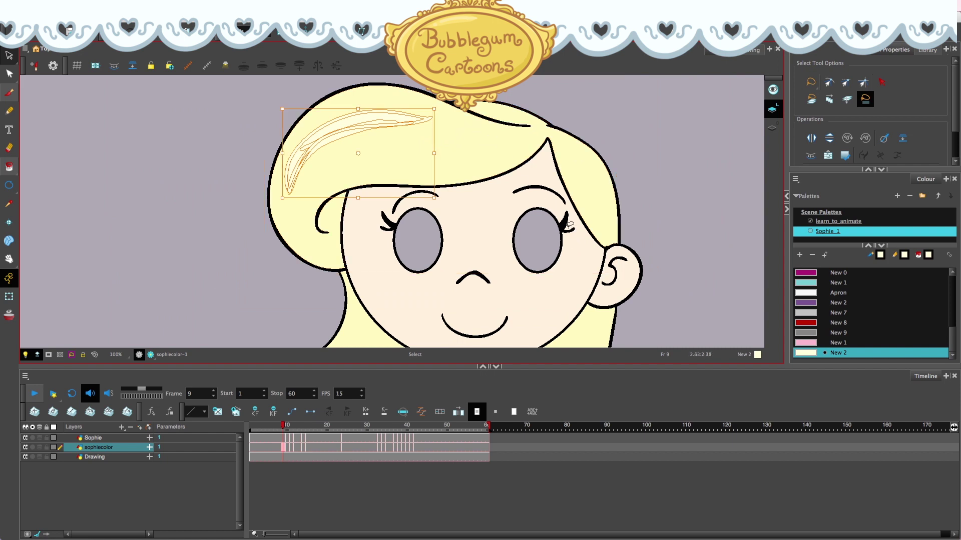
click(288, 446)
click(292, 447)
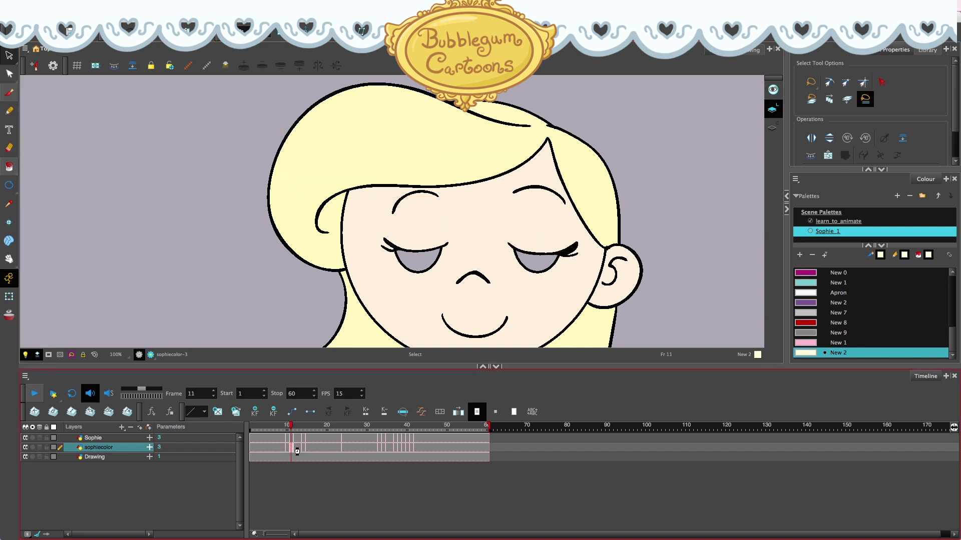
click(295, 448)
click(302, 448)
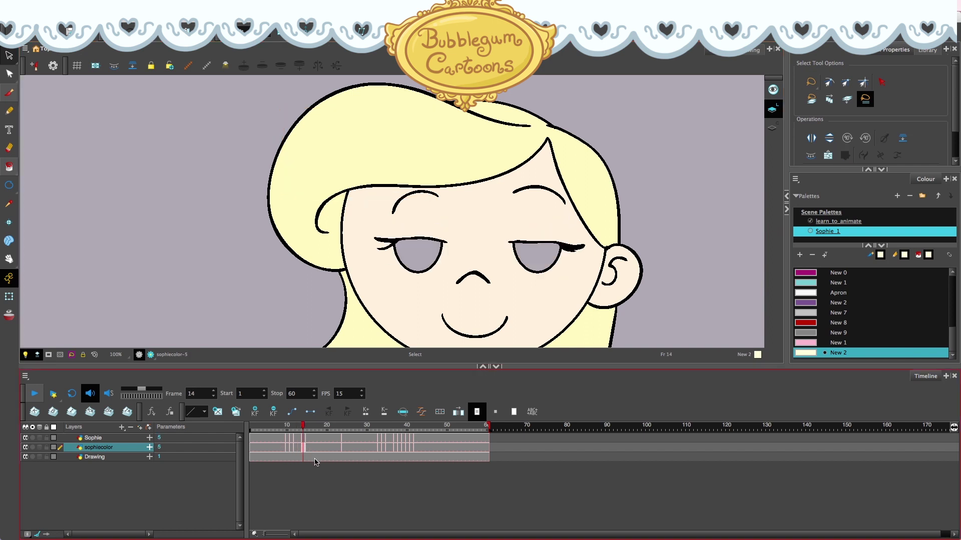
key(super+v)
click(311, 449)
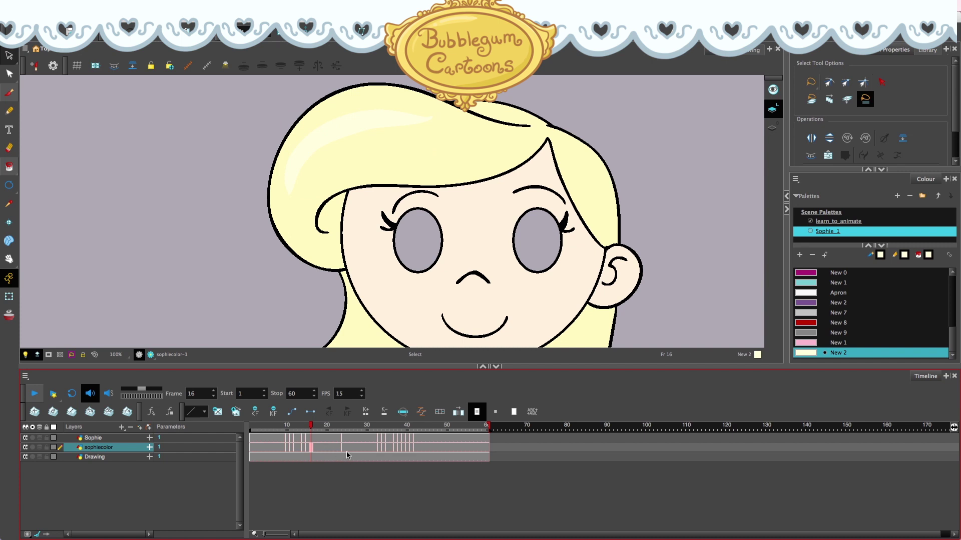
Fill both eyes of the open-eye drawing at frame 1 with the black Default colour
drag(318, 428, 240, 433)
scroll(562, 189, down, 5)
scroll(631, 236, up, 3)
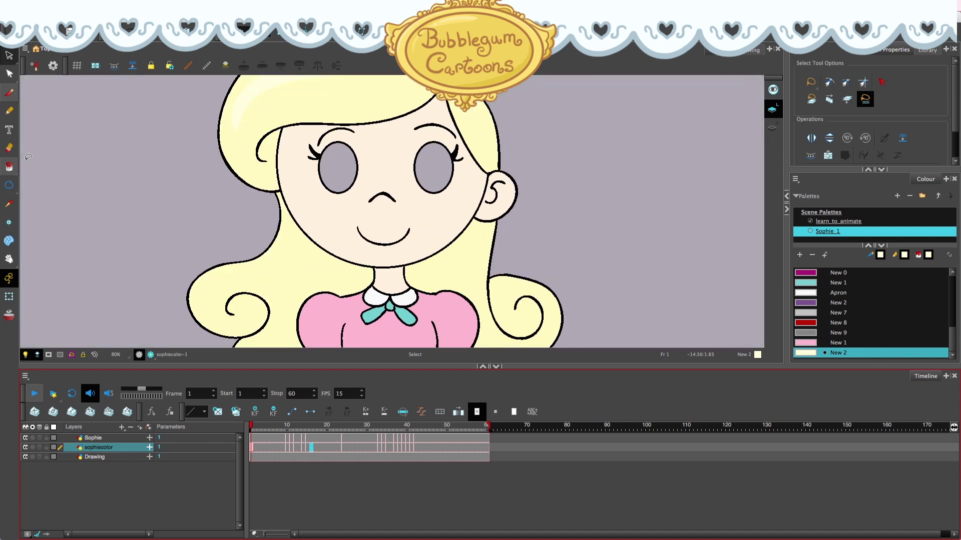
click(9, 166)
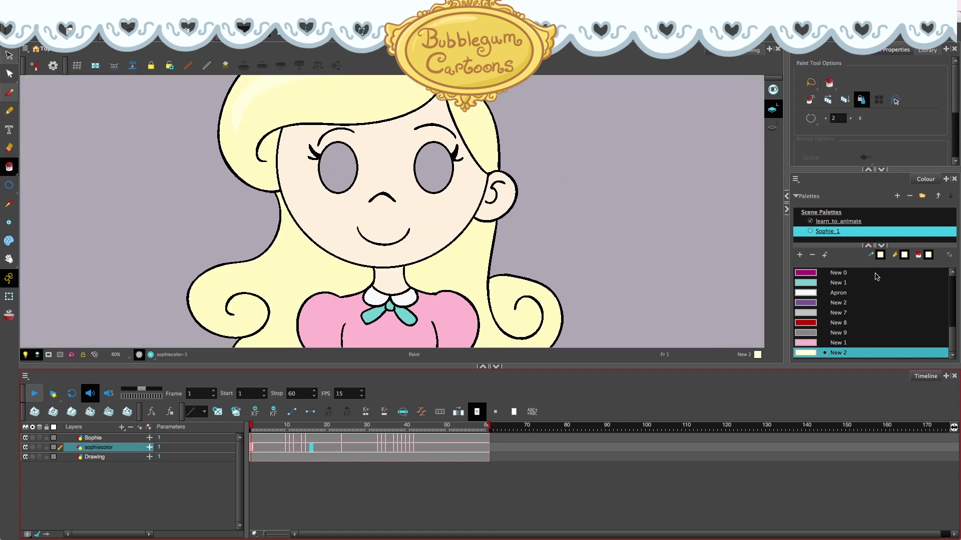
drag(952, 339, 951, 307)
scroll(951, 307, up, 3)
click(820, 272)
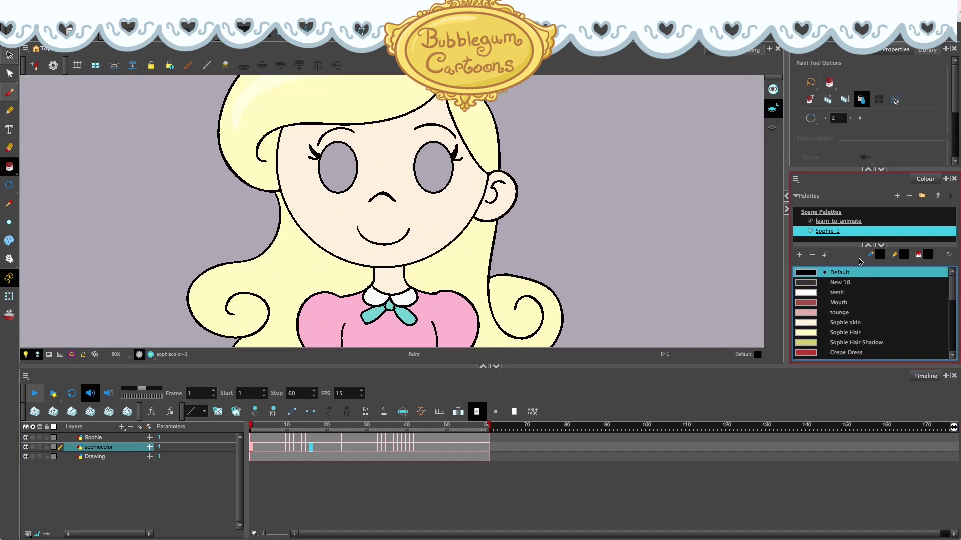
click(338, 168)
click(434, 165)
Fill the half-closed eyes with the black Default colour on the blink drawings at frames 11 and 14
key(period)
key(period)
key(period)
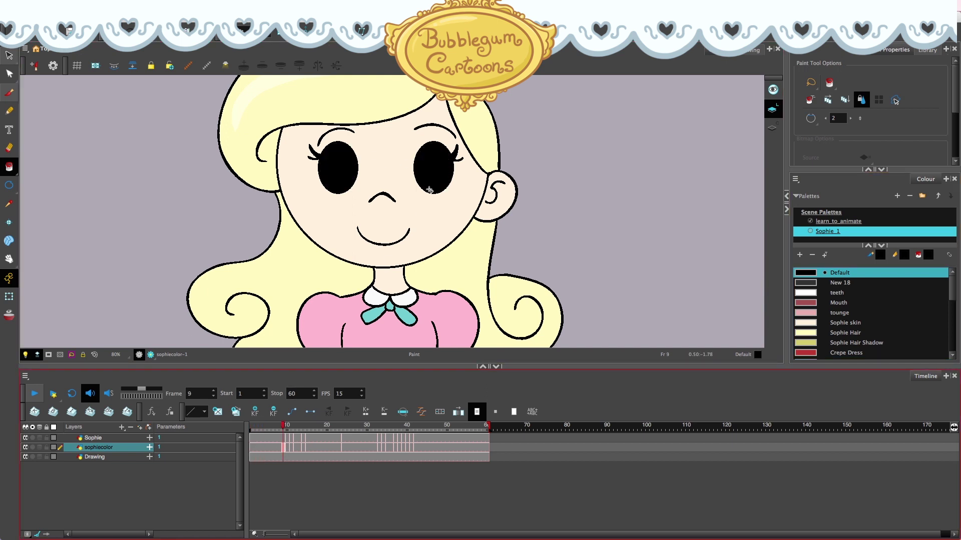
click(291, 448)
click(343, 183)
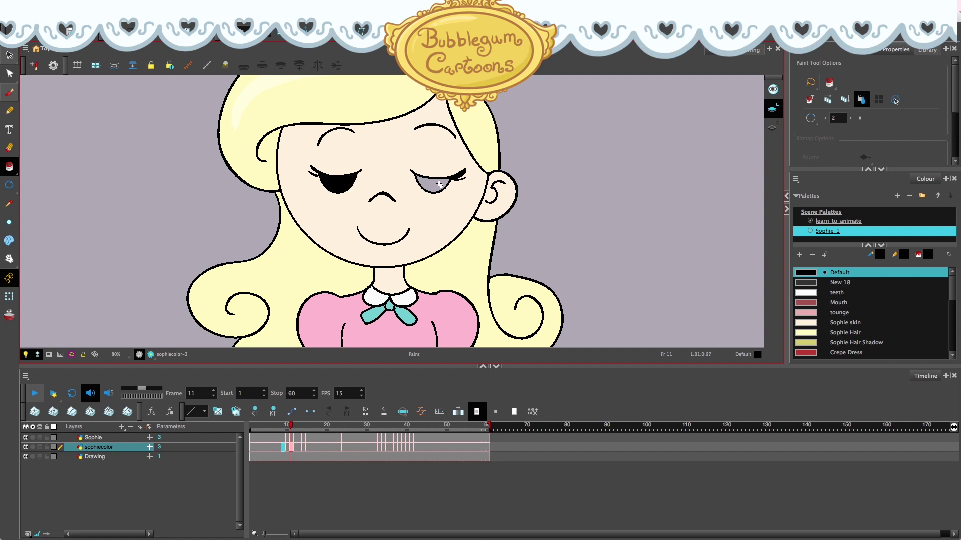
click(433, 183)
key(period)
key(period)
key(period)
click(433, 181)
key(period)
key(period)
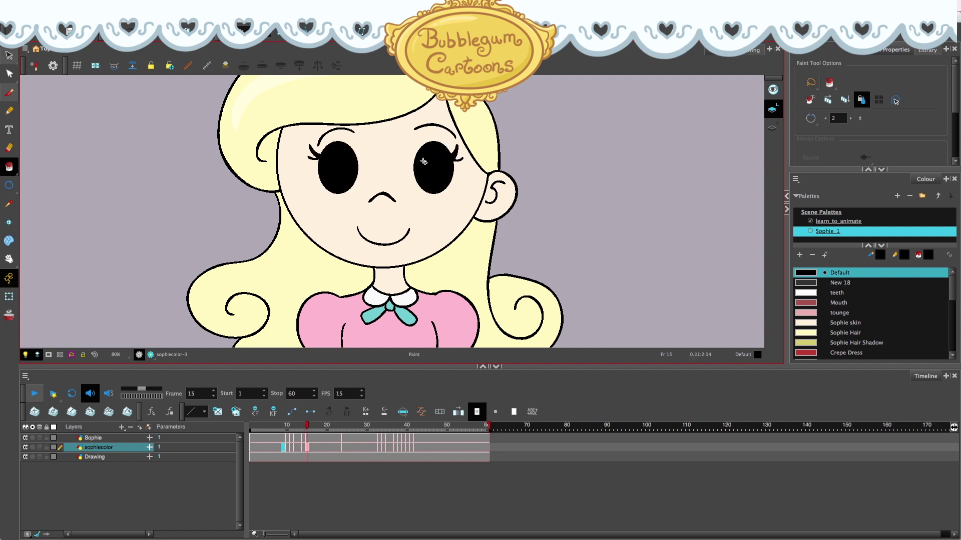
Play the coloured blink animation from frame 1 with the whole scene in view, and return to the first frame
key(1)
key(1)
key(1)
key(1)
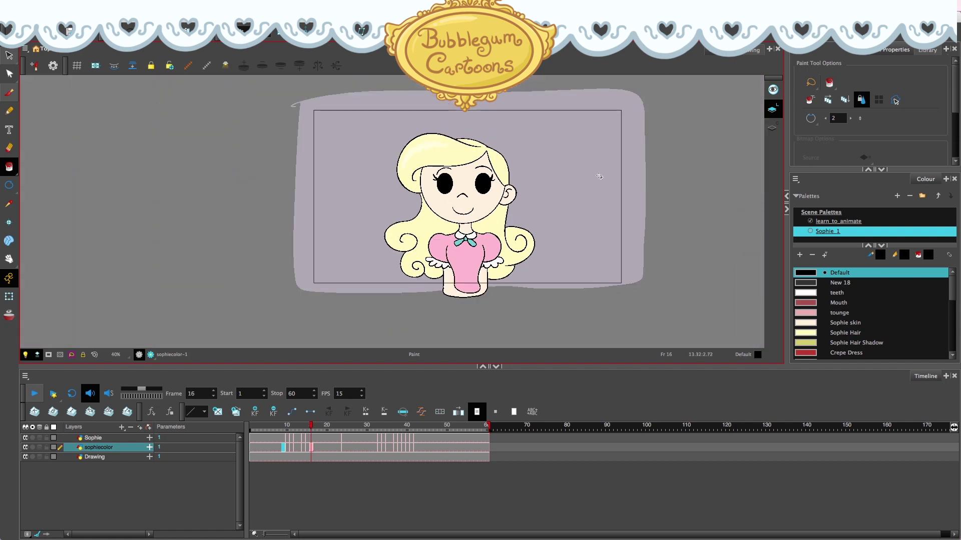
key(2)
drag(263, 429, 249, 427)
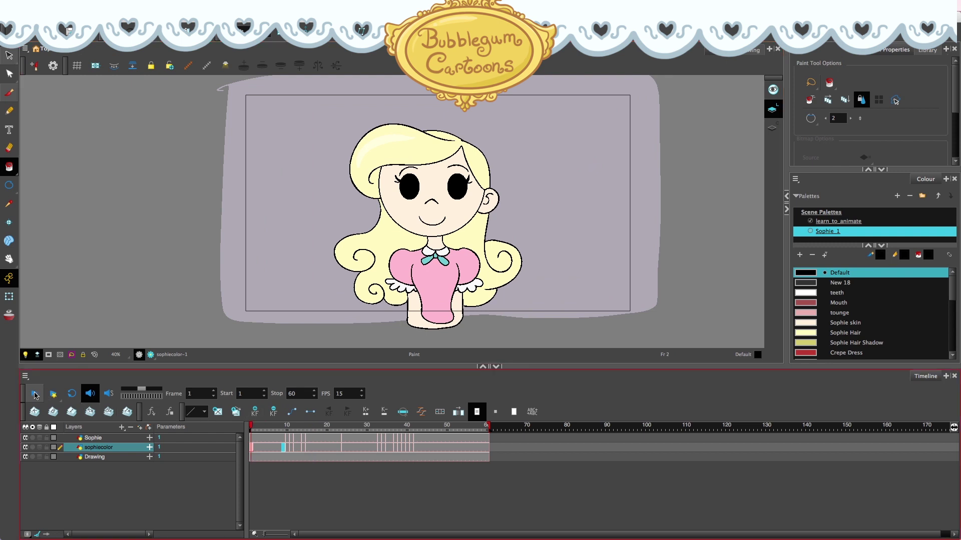
click(34, 393)
drag(276, 425, 250, 426)
Import apartment window bg night.jpg as a Toon Boom bitmap drawing with Vertical Fit, and place its layer between sophiecolor and Drawing
click(109, 6)
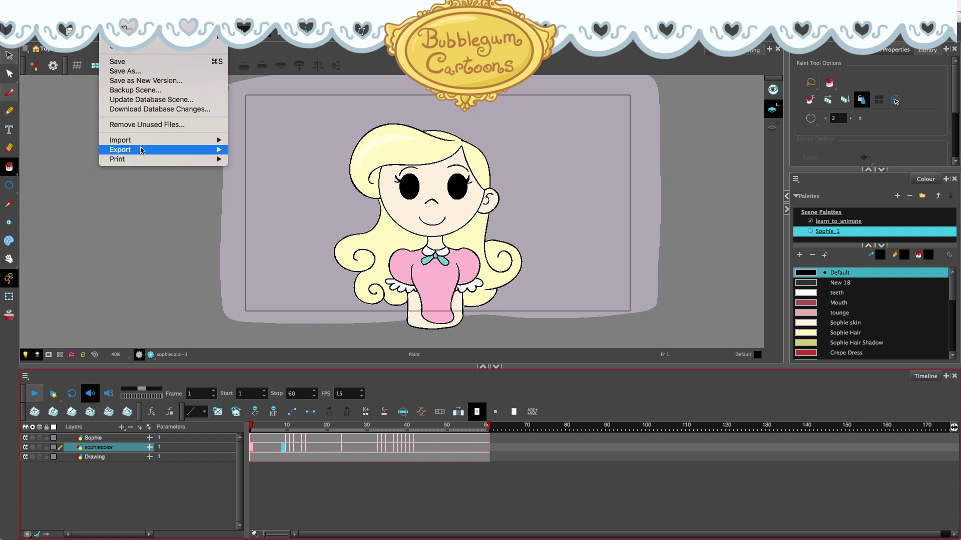
mouse_move(150, 141)
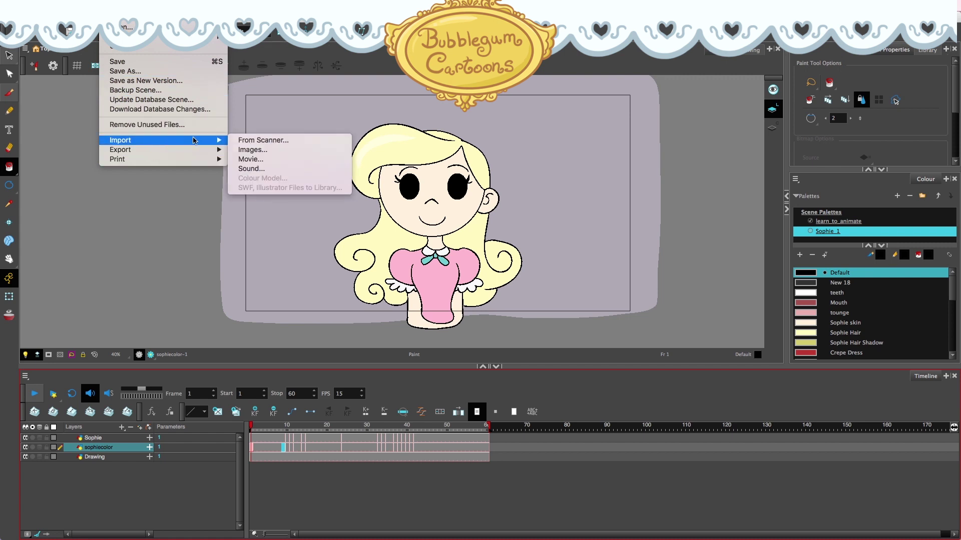
click(280, 153)
click(535, 152)
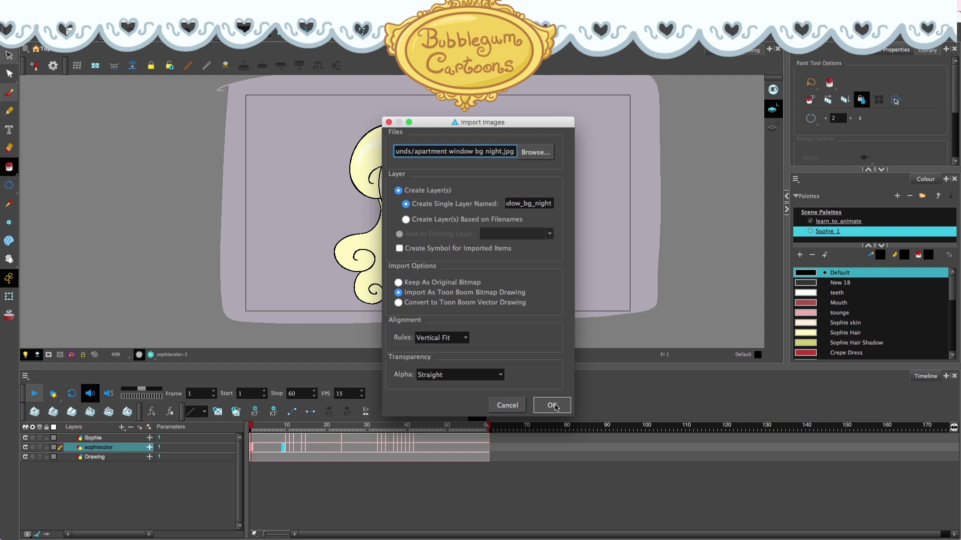
click(552, 406)
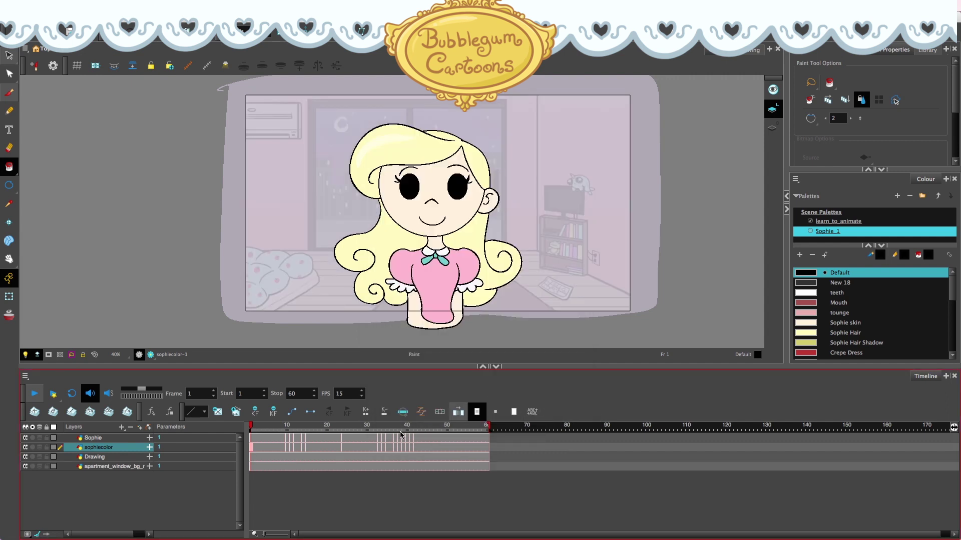
click(106, 467)
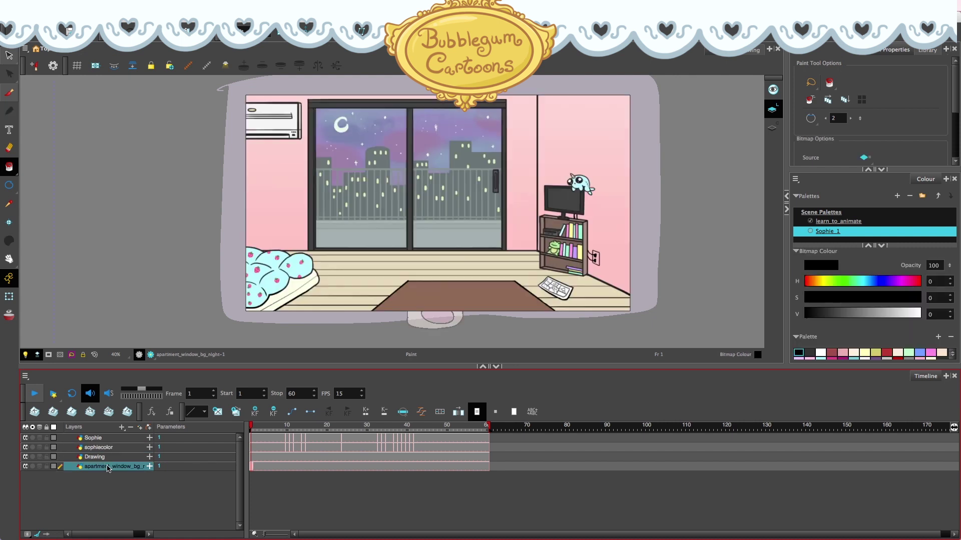
drag(109, 468, 107, 457)
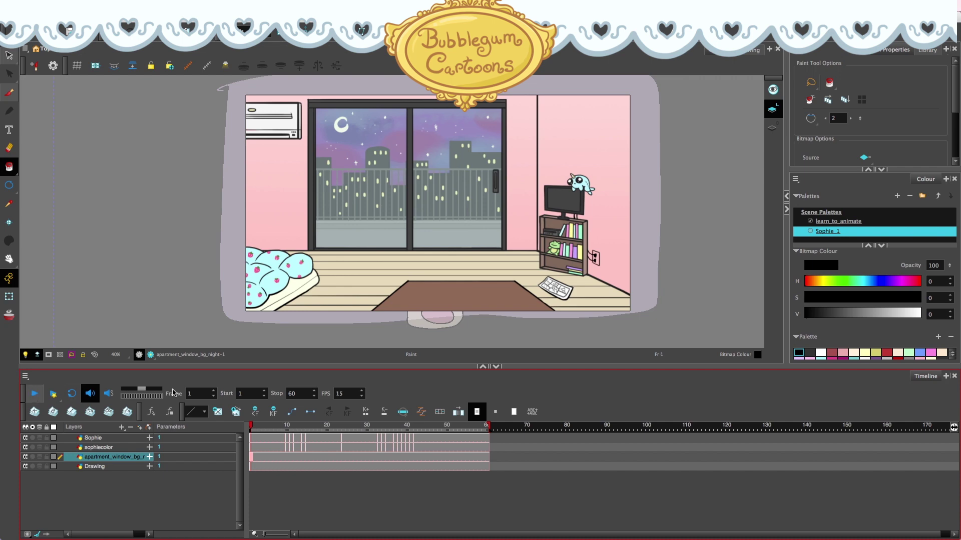
Play the scene with the apartment background to the end and replay it from frame 1
key(Return)
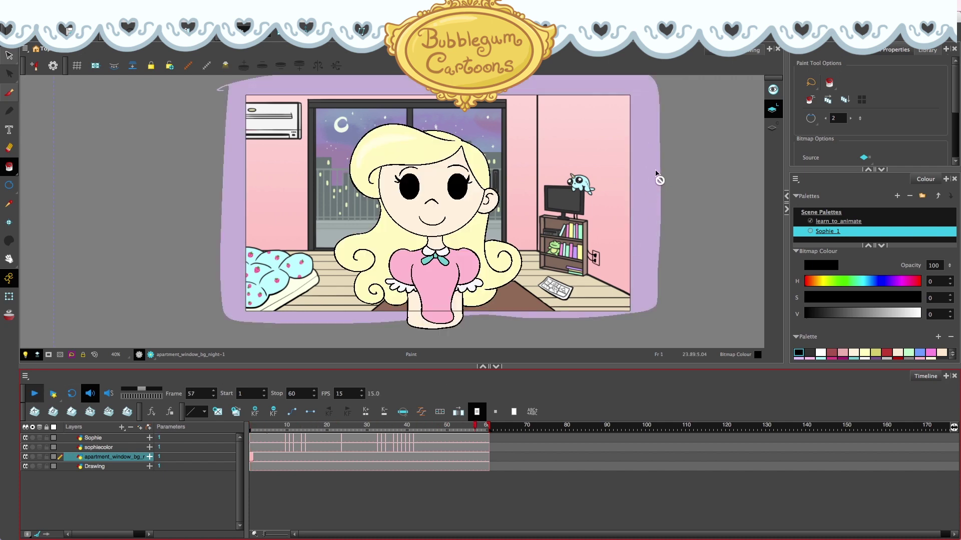
click(34, 394)
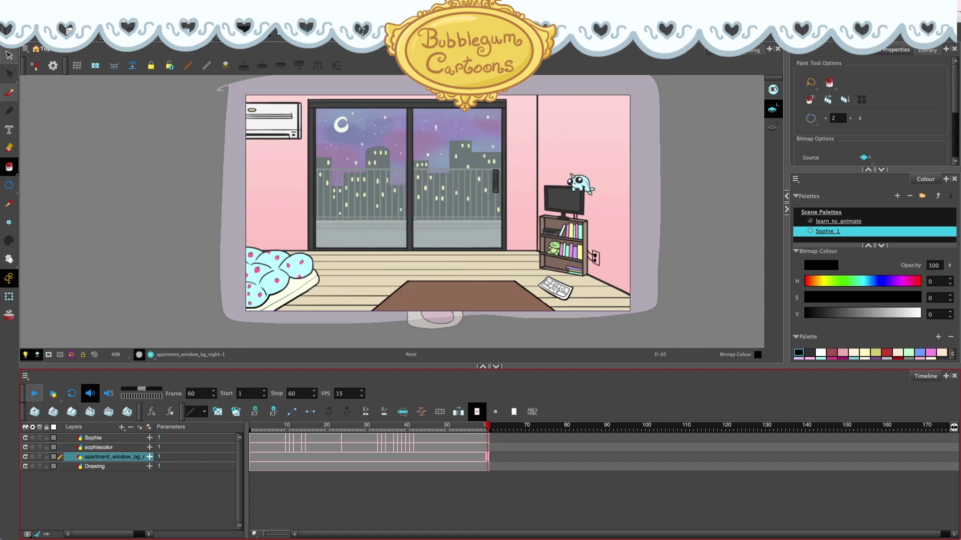
drag(263, 426, 250, 426)
key(Return)
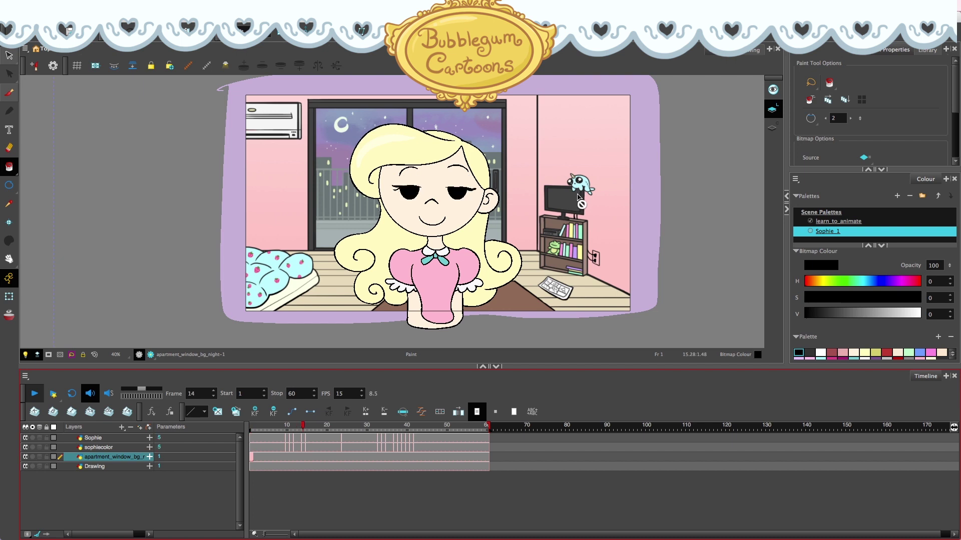